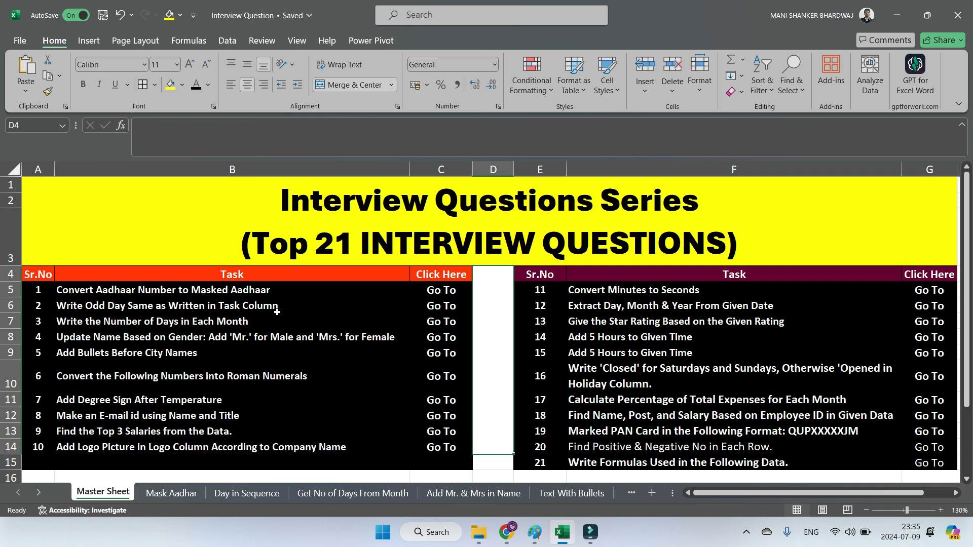
# Open question 1 on Aadhaar masking and manually enter the first masked number in D4, as xxxx-xxxx- plus the last four digits.
pyautogui.click(442, 290)
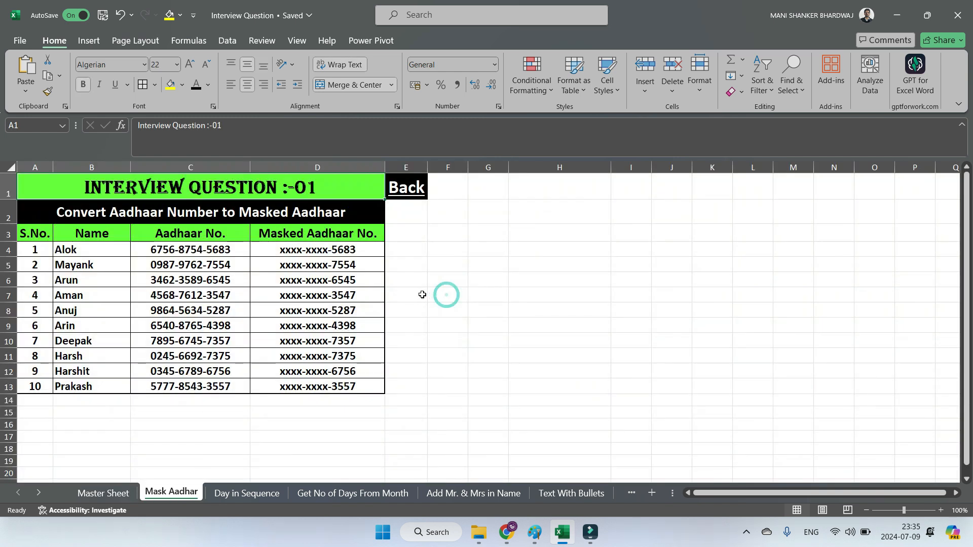
pyautogui.click(225, 438)
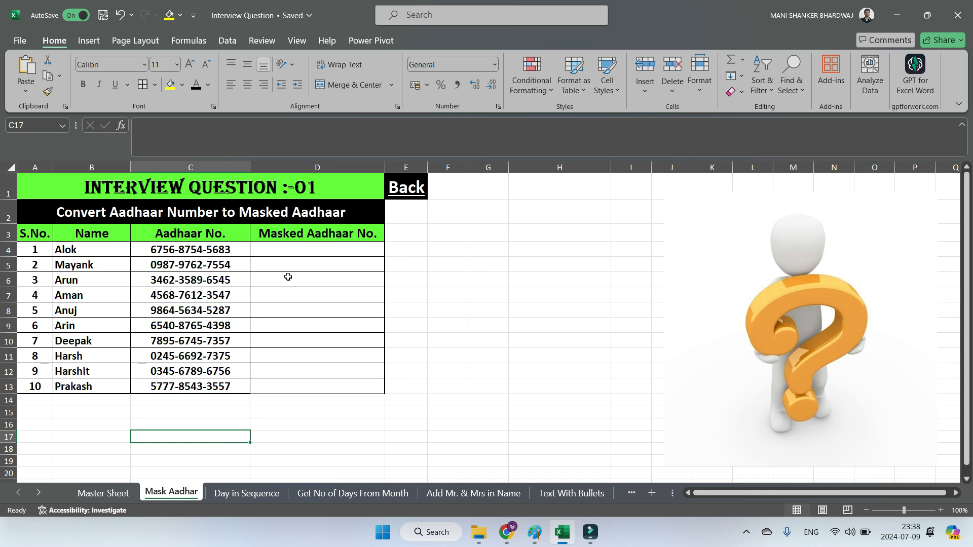
pyautogui.click(155, 250)
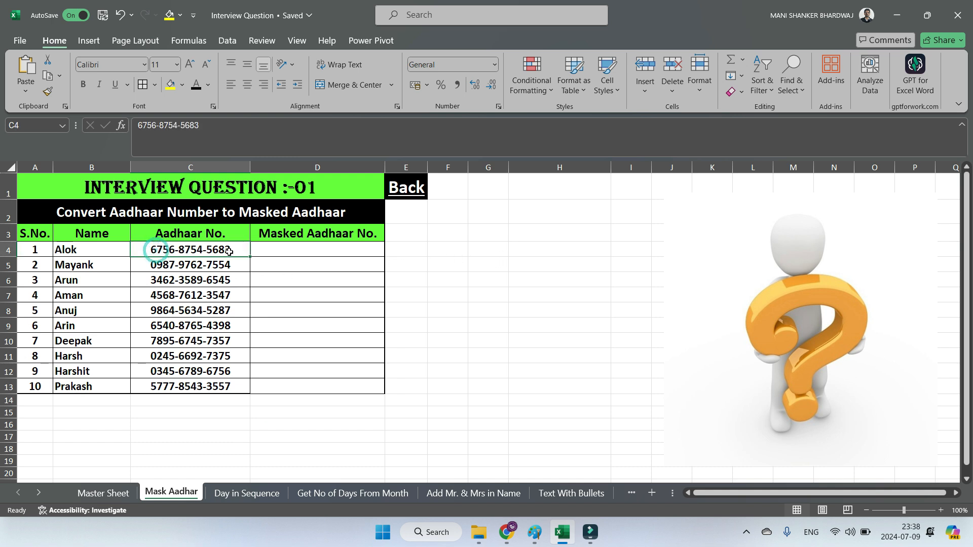
pyautogui.click(343, 254)
pyautogui.write('xxxx-')
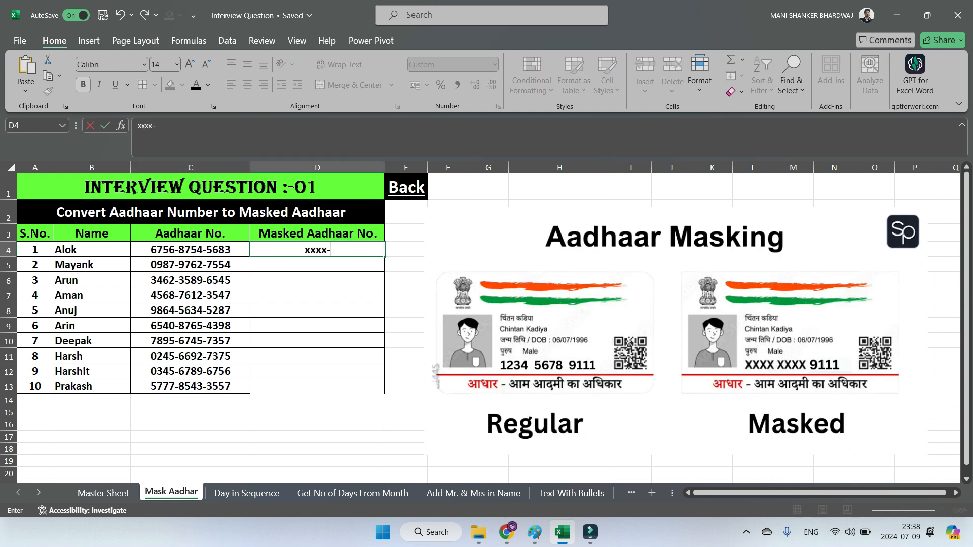
pyautogui.write('xxxx-5683')
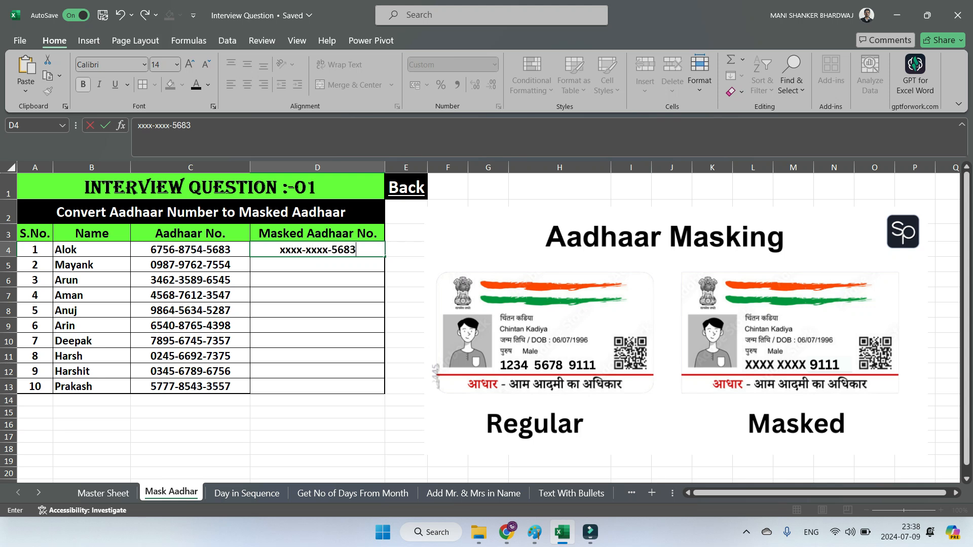
pyautogui.click(559, 295)
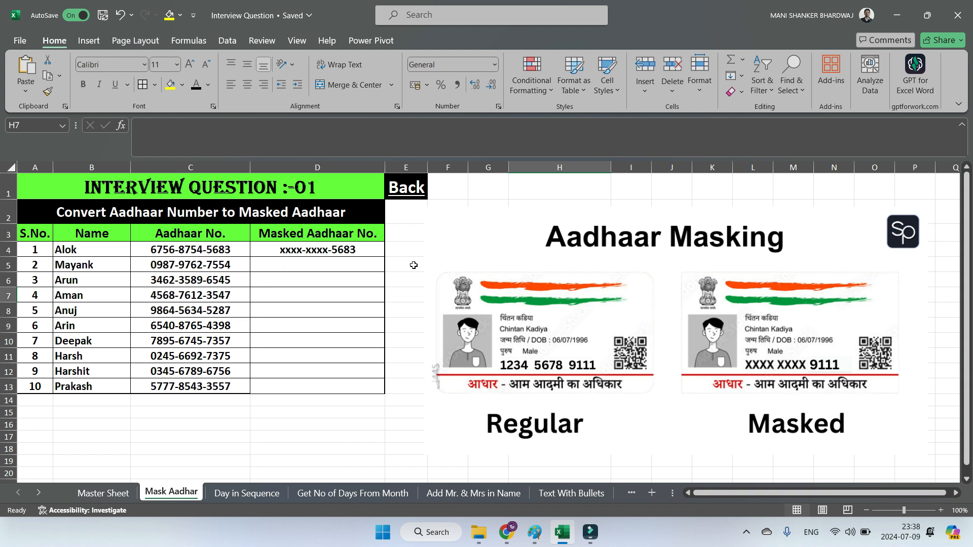
# Return to the Master Sheet and reopen question 1, Convert Aadhaar Number to Masked Aadhaar.
pyautogui.click(315, 248)
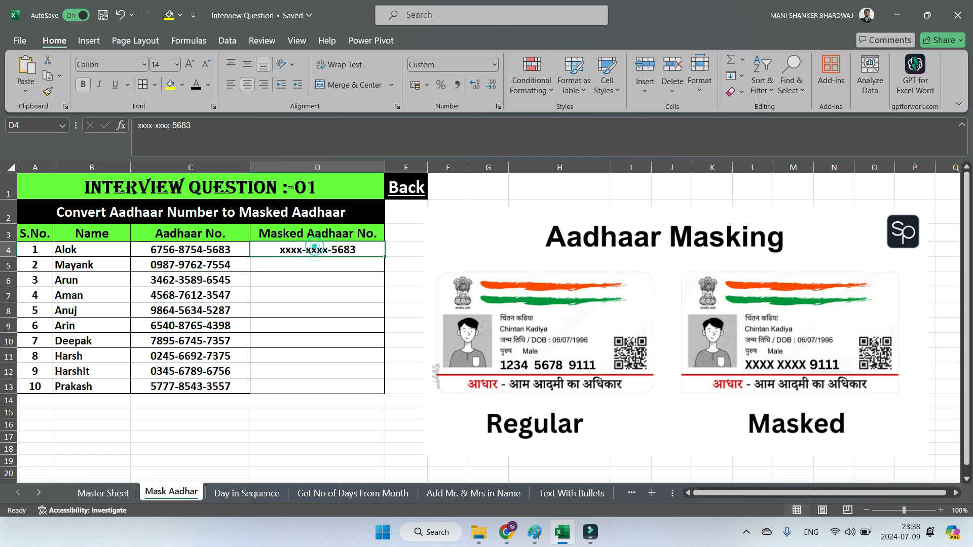
pyautogui.click(417, 197)
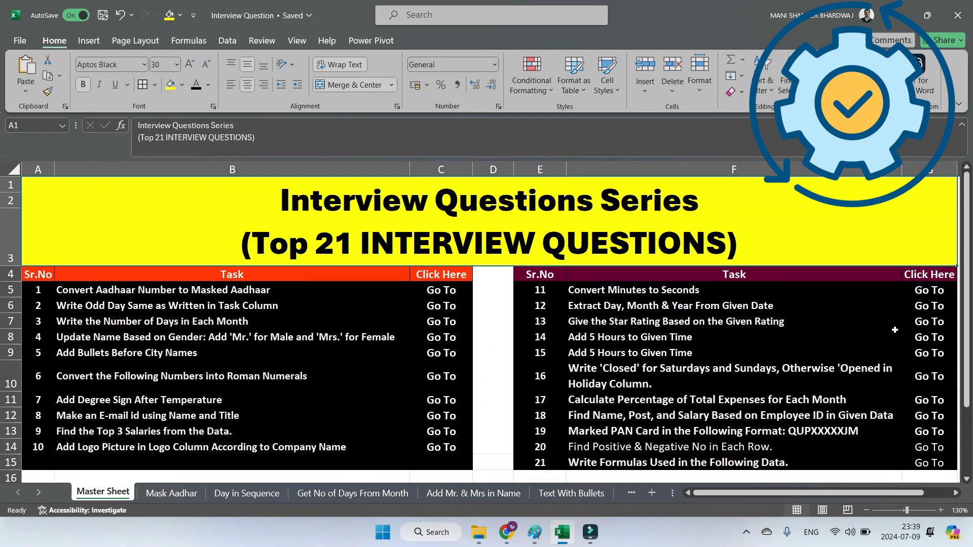
pyautogui.click(452, 295)
pyautogui.click(451, 293)
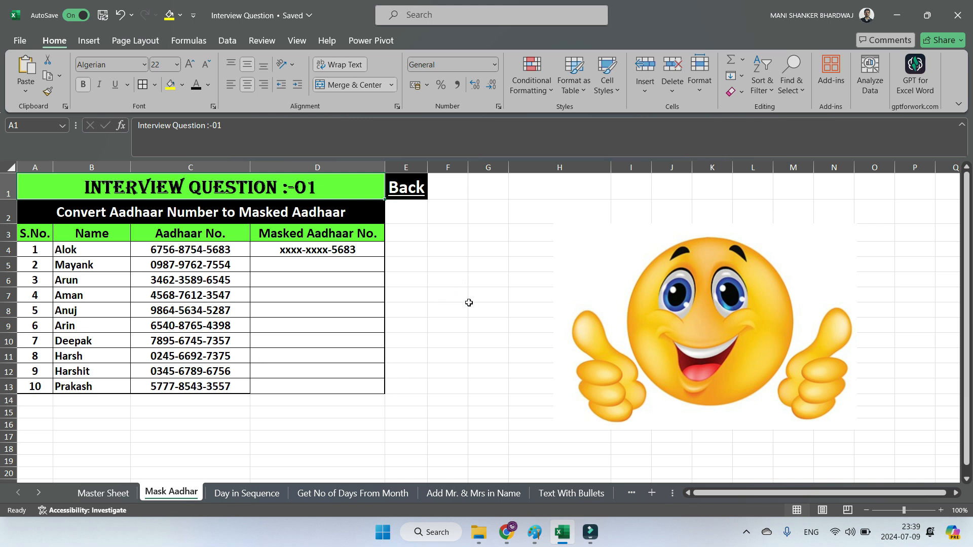
# Replace the content of D4 with the masking formula ="xxxx-xxxx-"&RIGHT(C4,4).
pyautogui.click(310, 251)
pyautogui.click(310, 251)
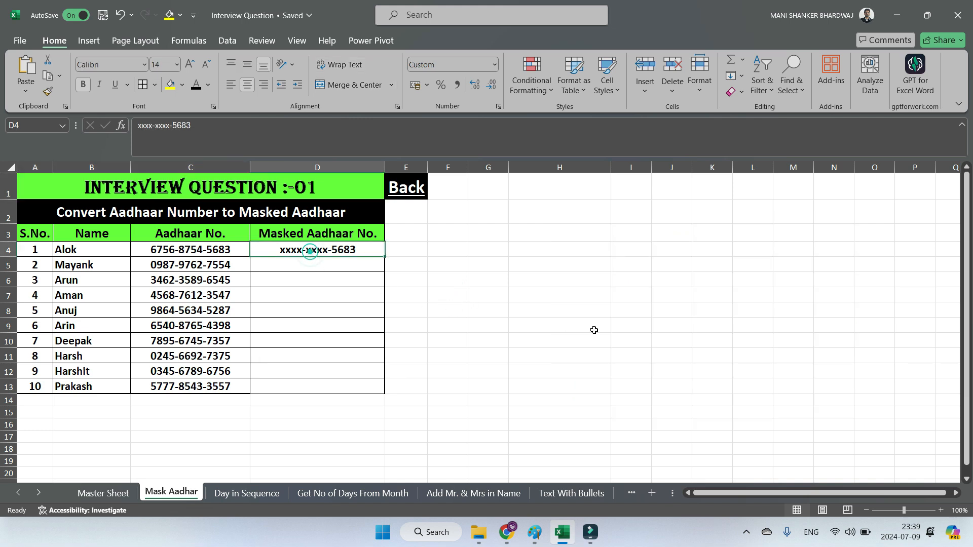
pyautogui.write('="')
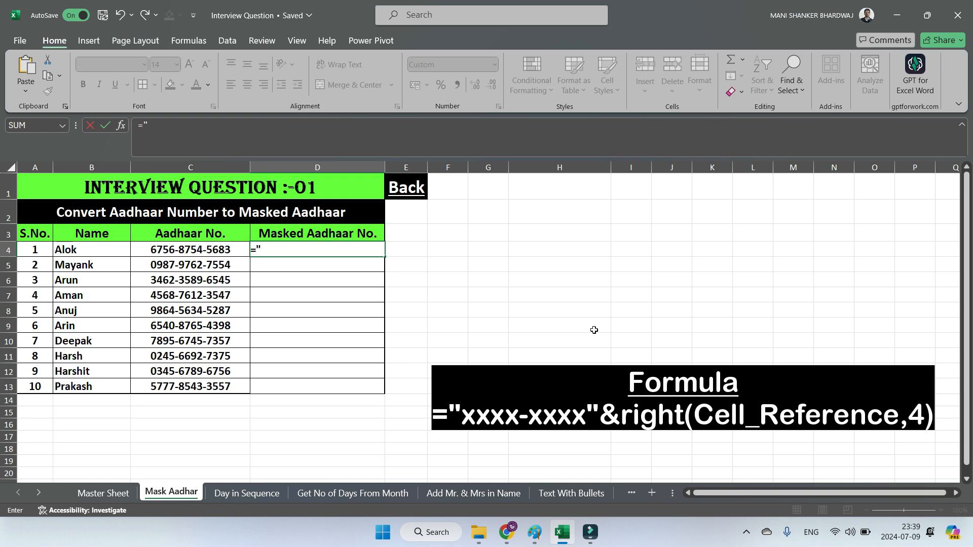
pyautogui.write('xxxx-')
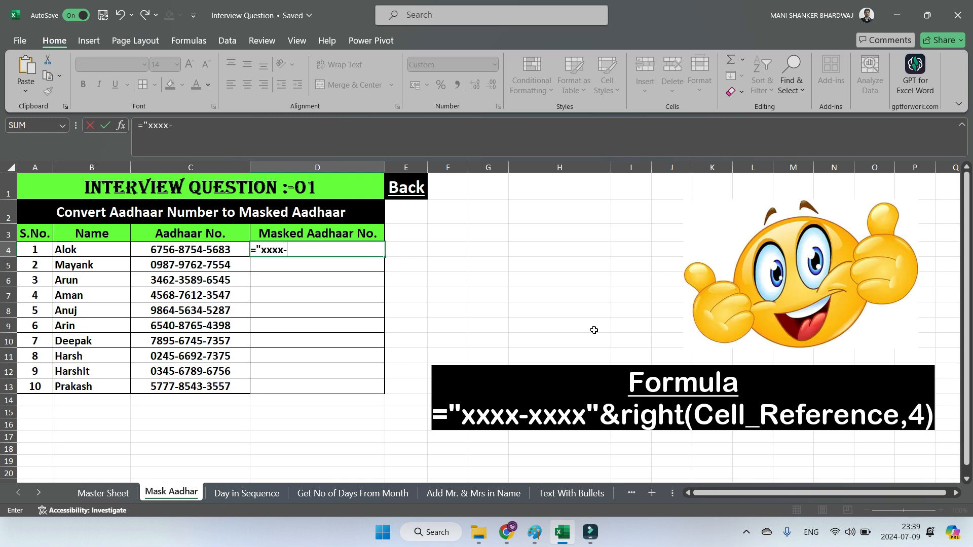
pyautogui.write('xxxx-"&right')
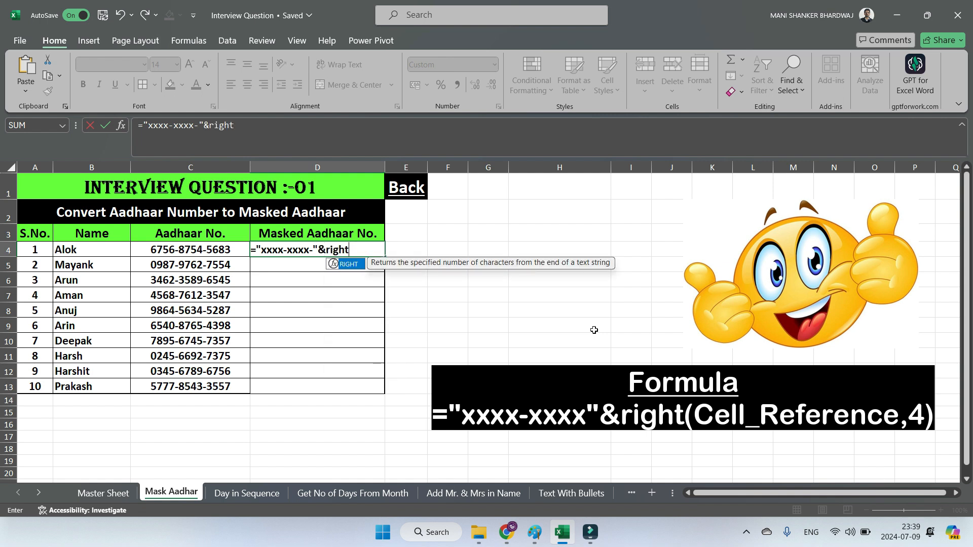
pyautogui.write('(')
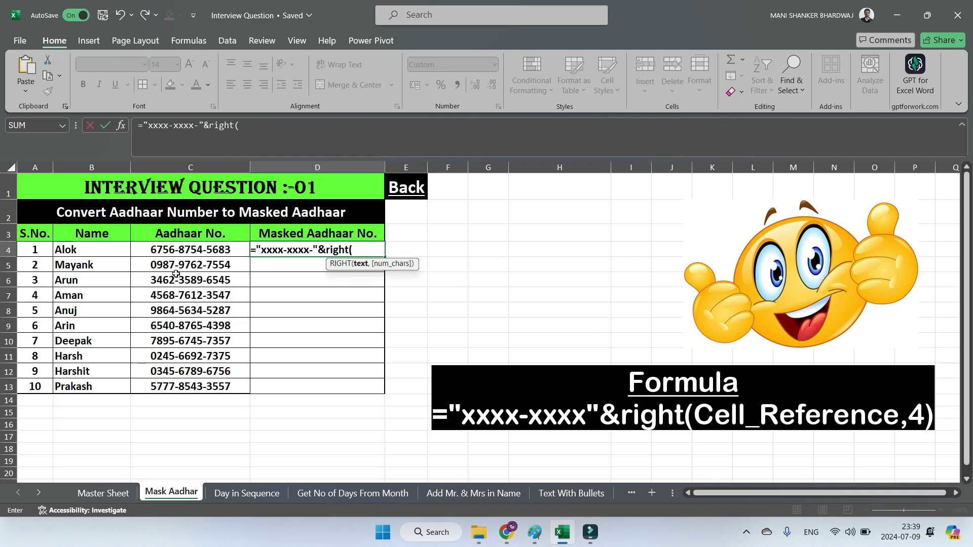
pyautogui.click(183, 251)
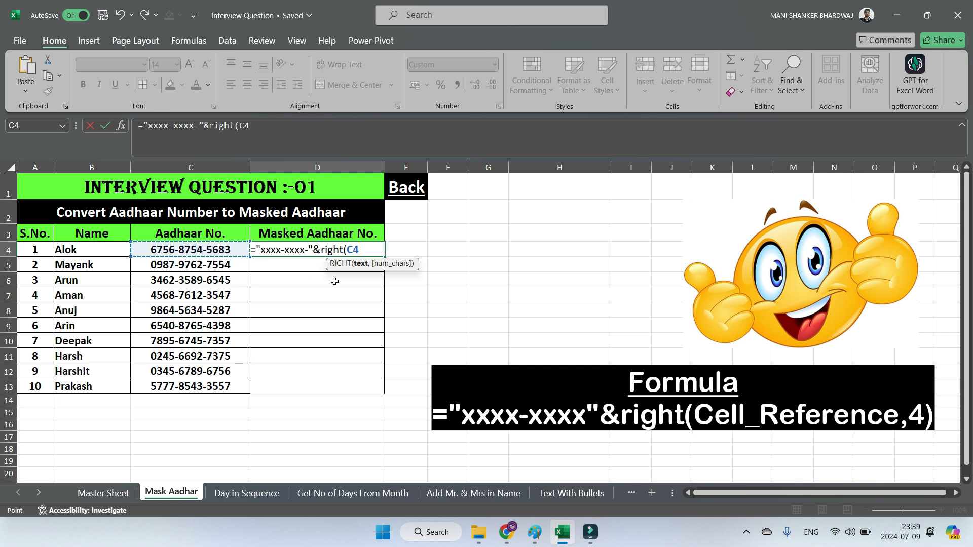
pyautogui.write(',')
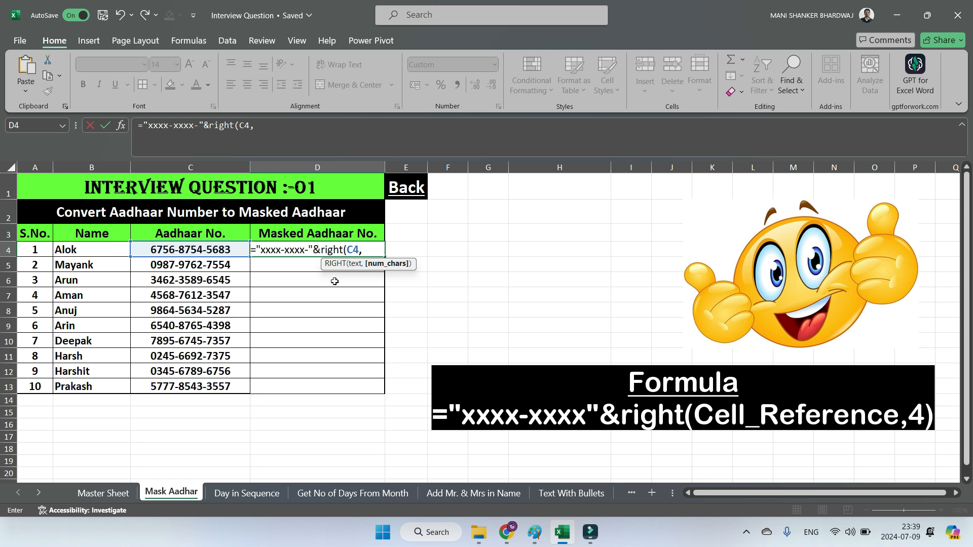
pyautogui.write('4)')
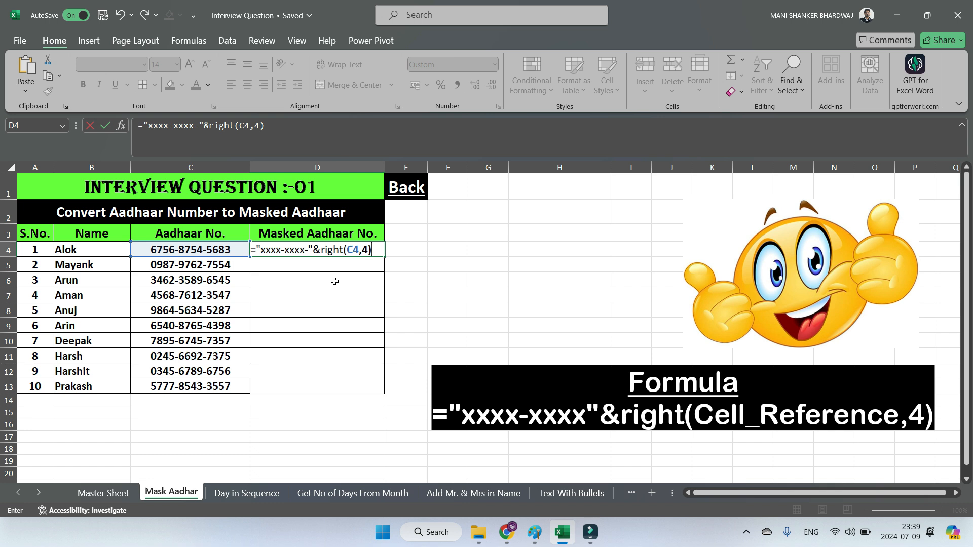
pyautogui.press('Return')
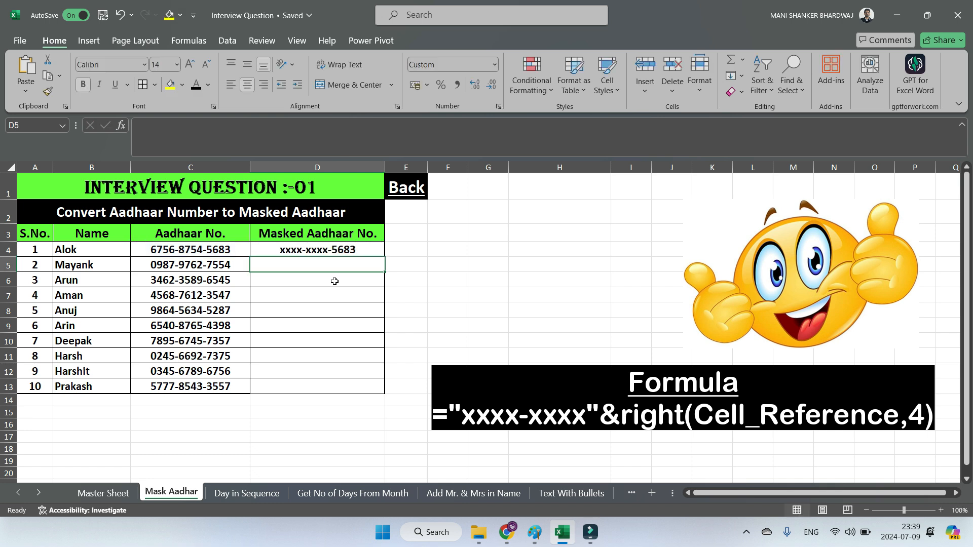
# Fill the masking formula from D4 down to D13 for all the Aadhaar numbers.
pyautogui.click(172, 254)
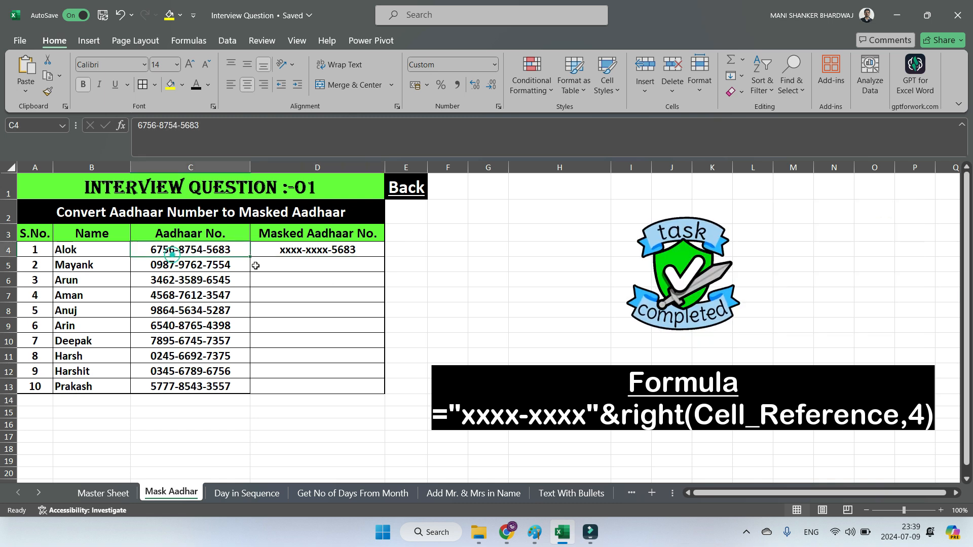
pyautogui.click(356, 251)
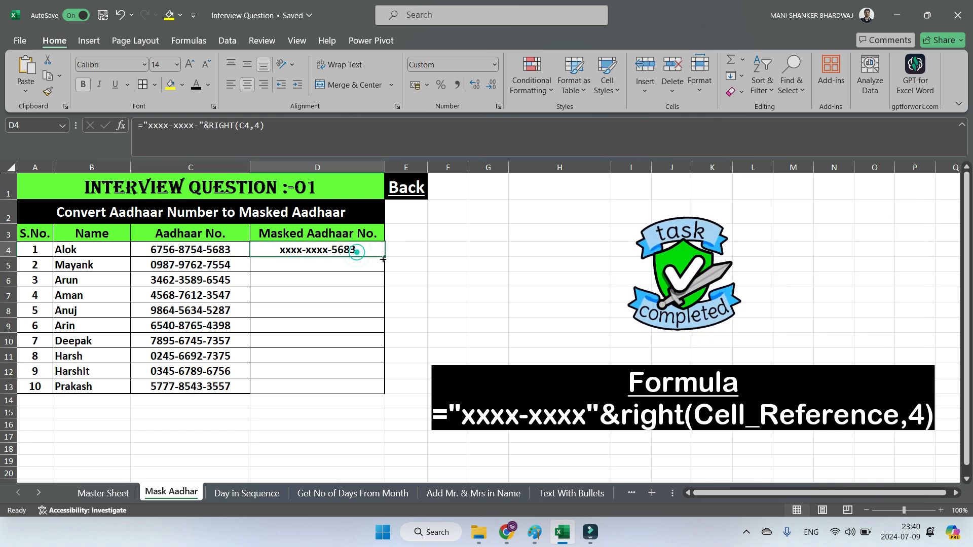
pyautogui.moveTo(383, 258); pyautogui.dragTo(386, 398)
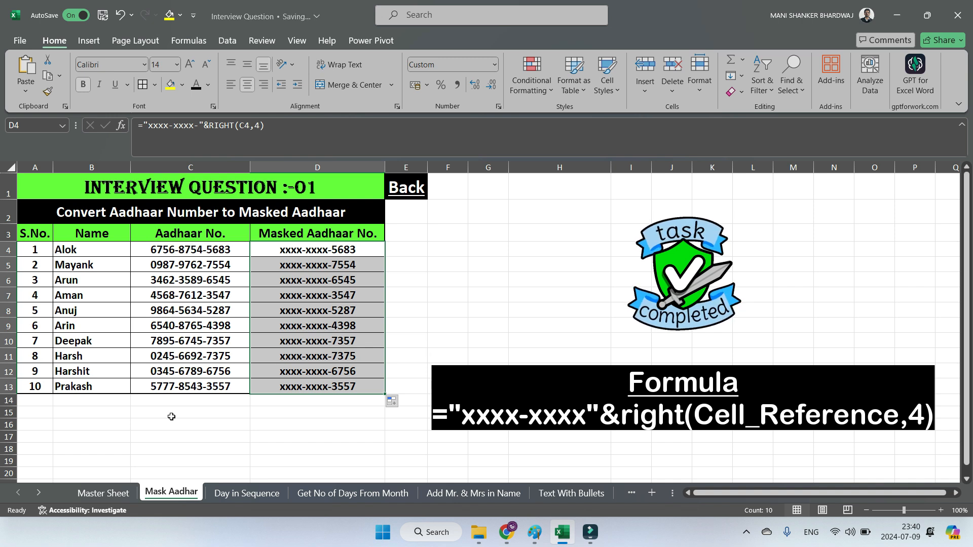
pyautogui.click(456, 339)
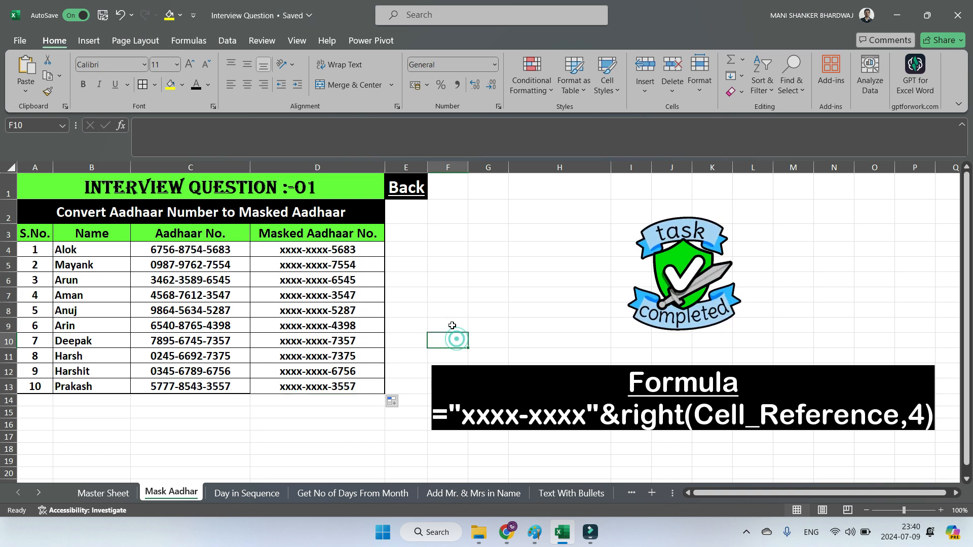
# Open question 2, Write Odd Day, through the Master Sheet and enter ="Day"&SEQUENCE(10,1,1,2) in C4.
pyautogui.click(407, 199)
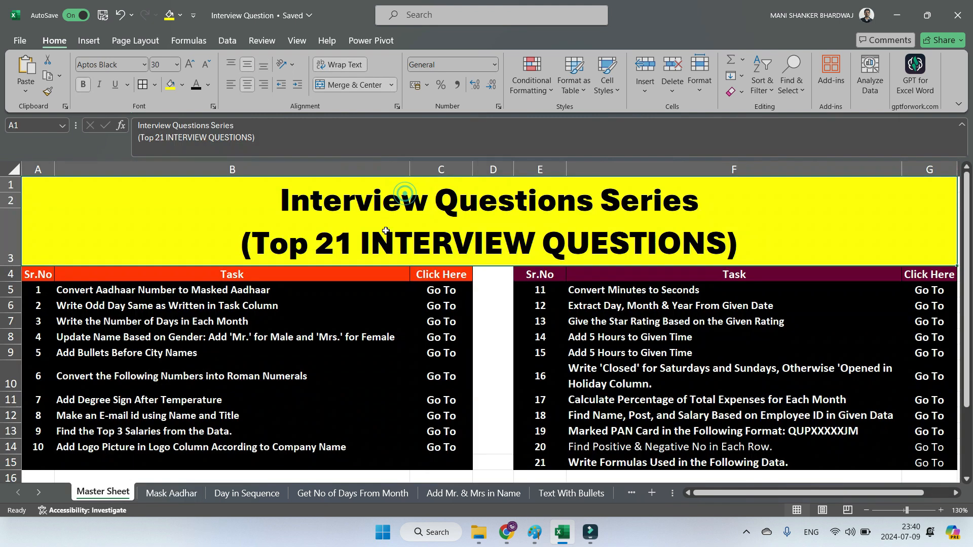
pyautogui.click(437, 305)
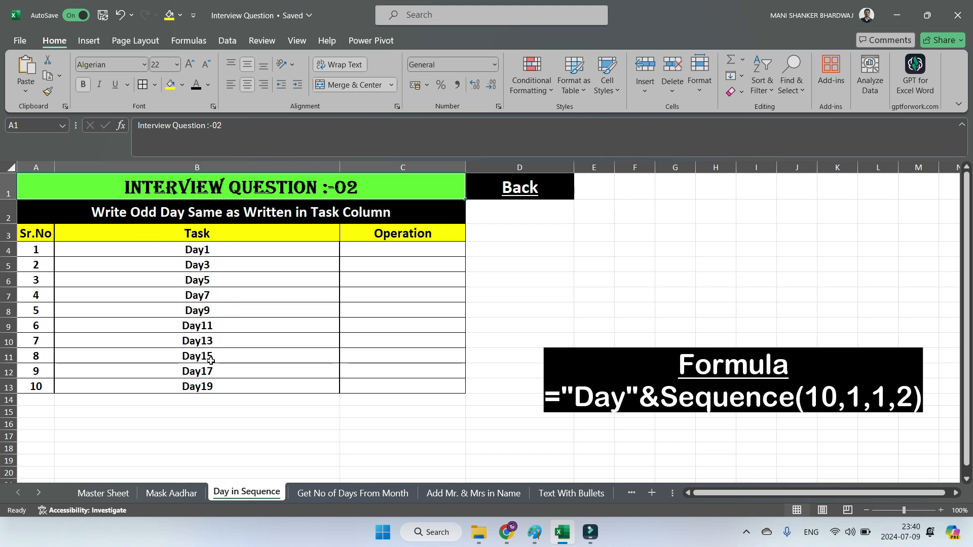
pyautogui.click(427, 253)
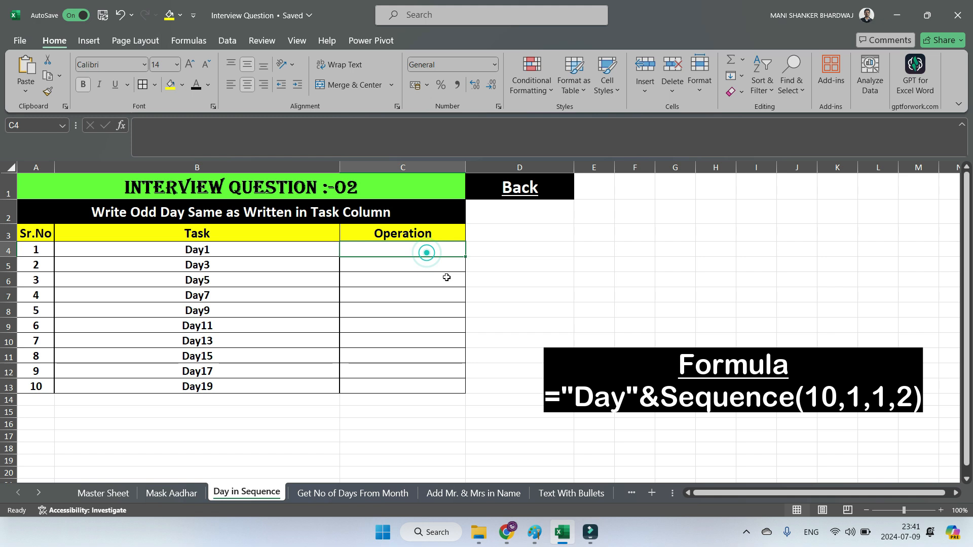
pyautogui.write('=')
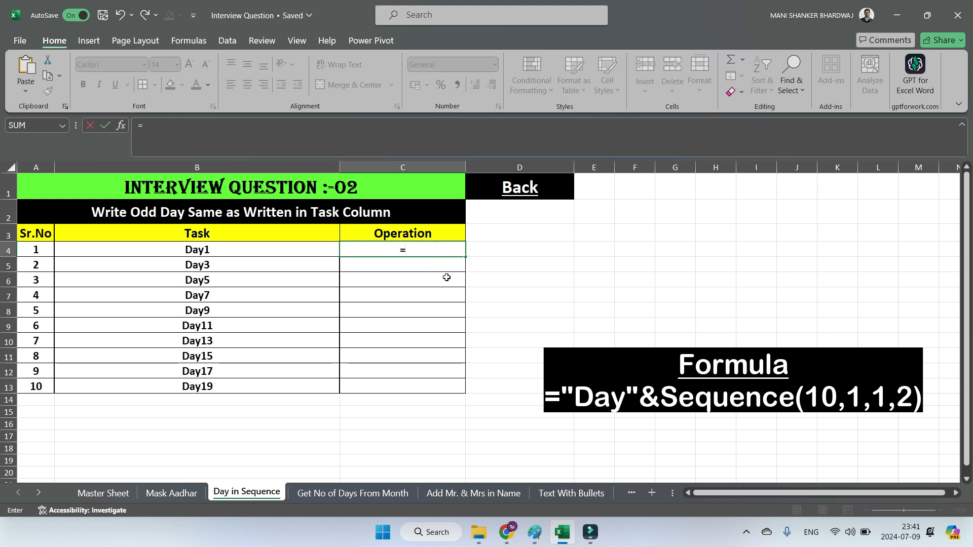
pyautogui.write('"Day"&Seq')
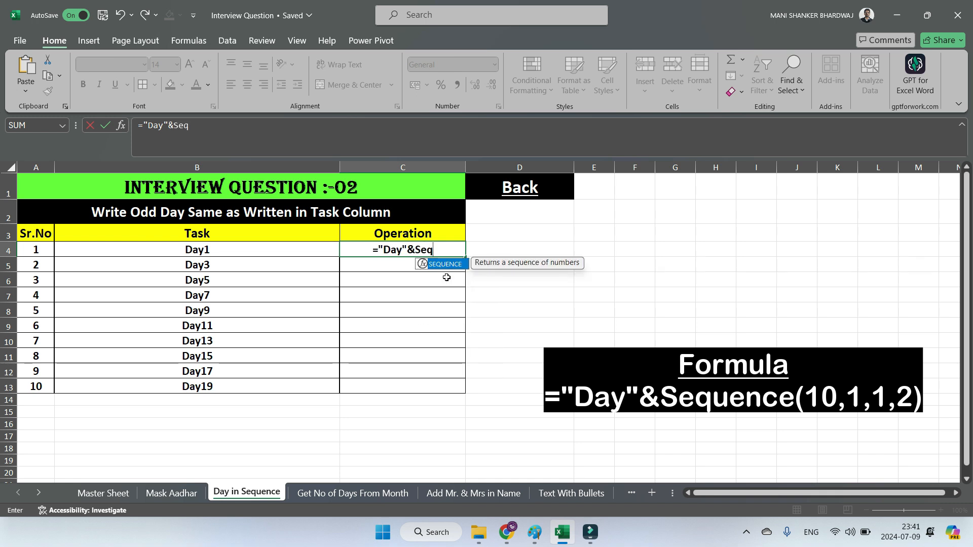
pyautogui.press('Tab')
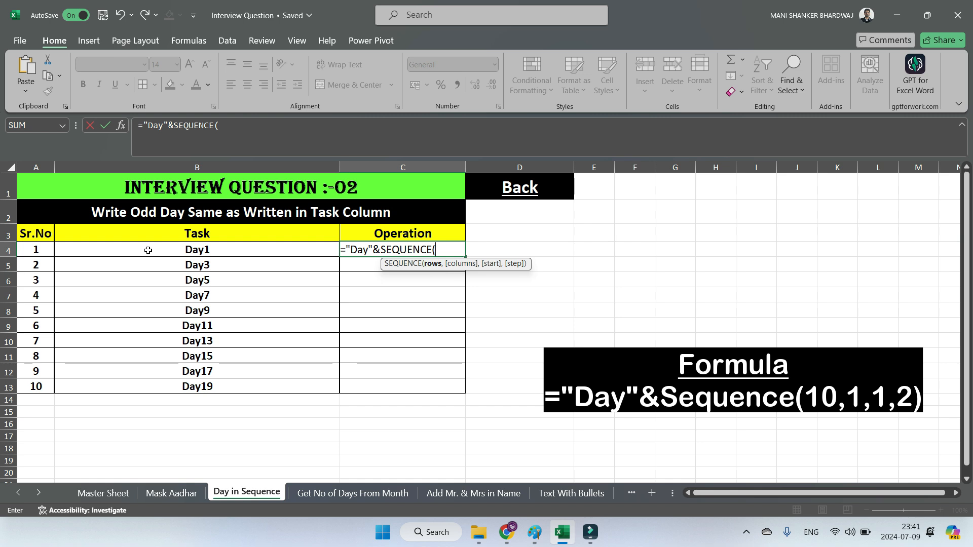
pyautogui.write('10,')
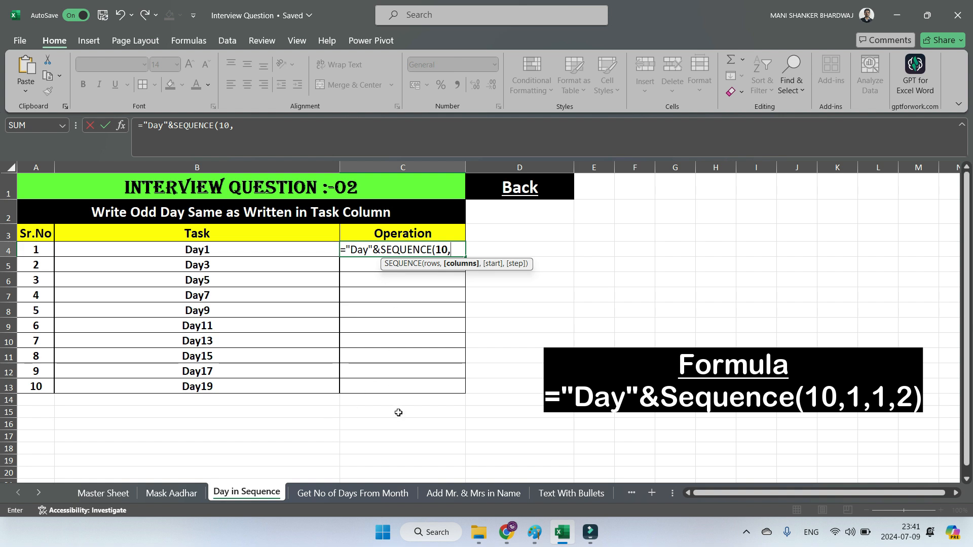
pyautogui.write('1,')
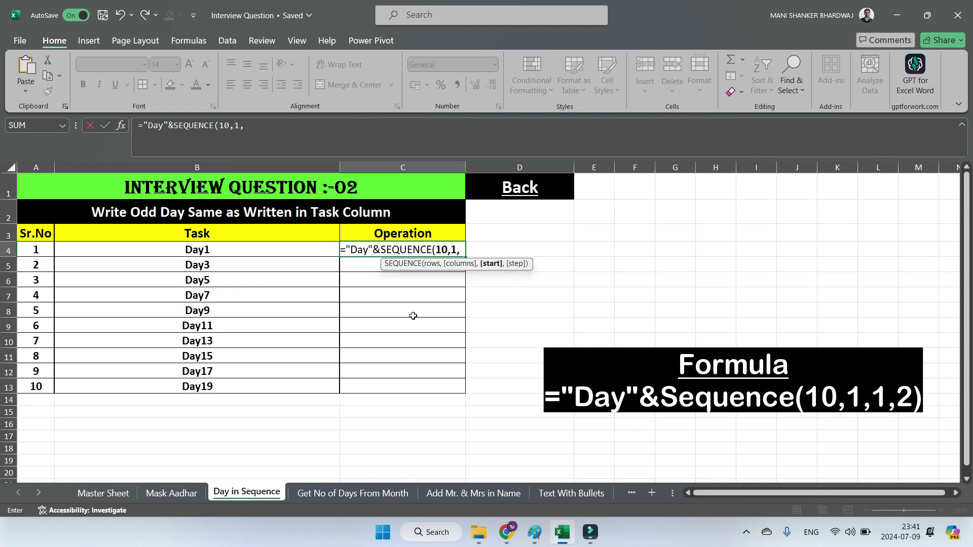
pyautogui.write('1')
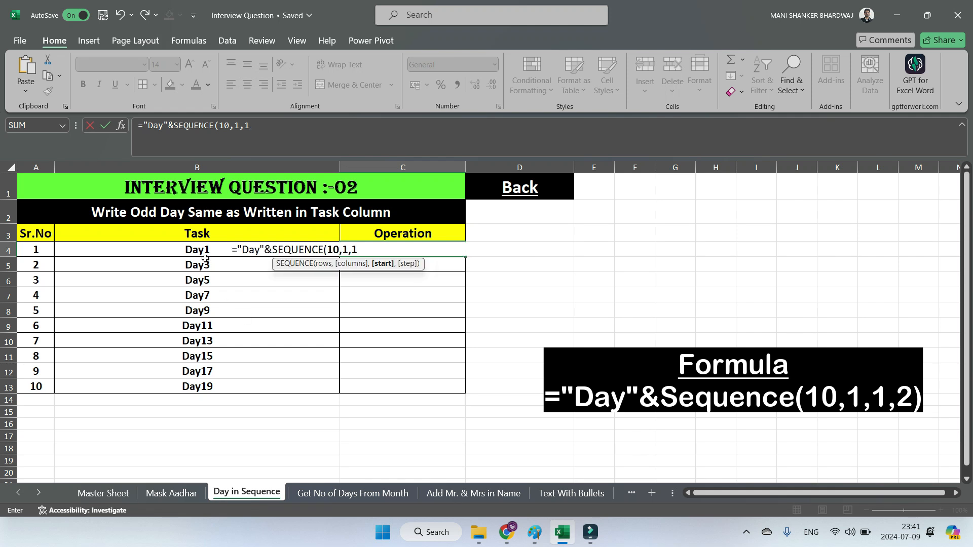
pyautogui.write(',')
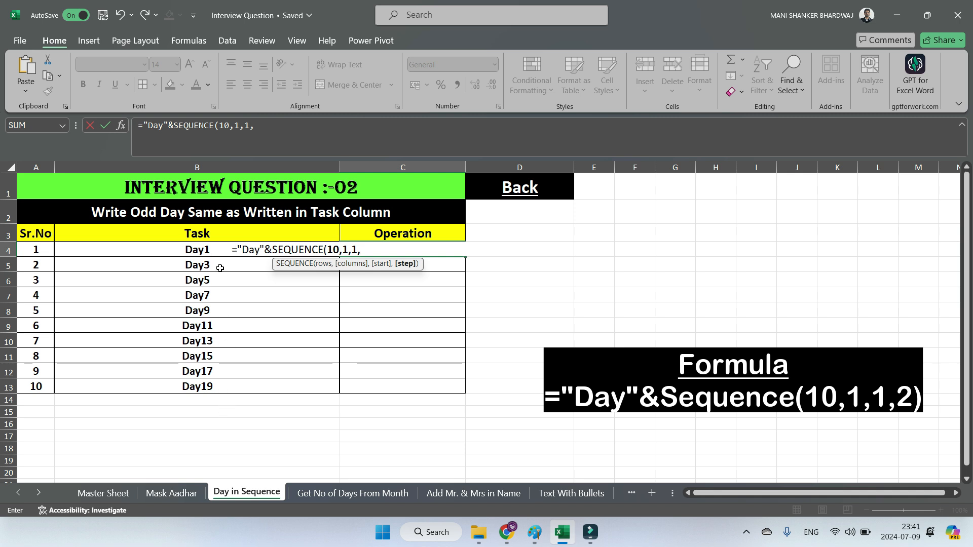
pyautogui.write('2)')
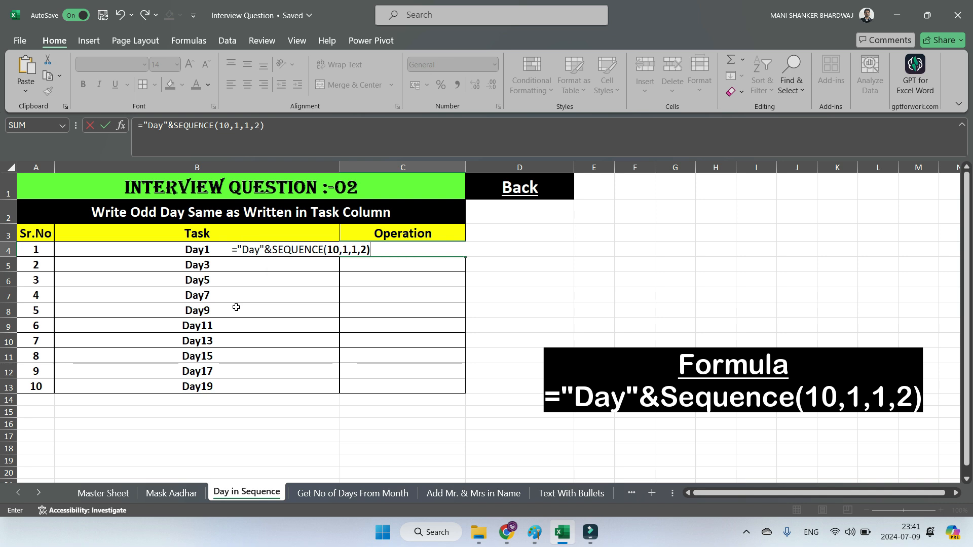
pyautogui.press('Return')
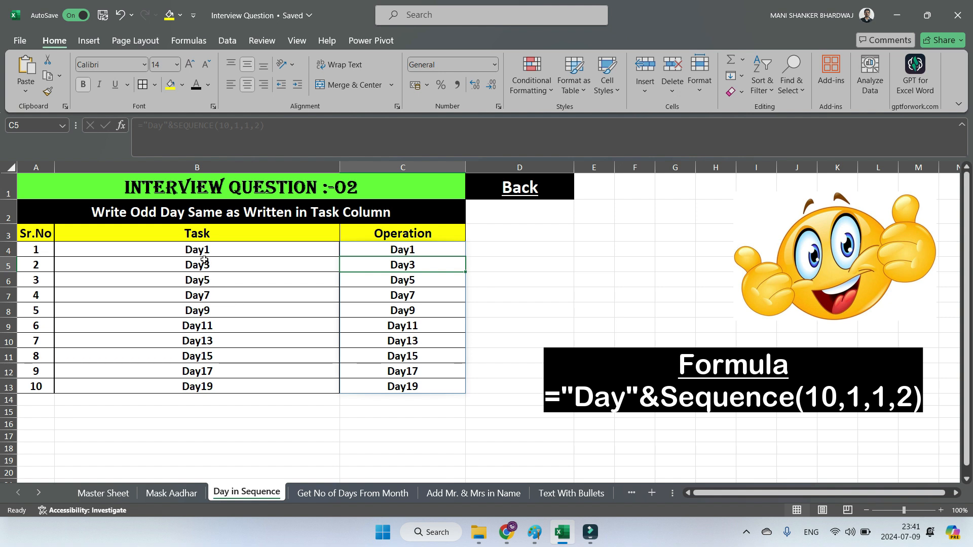
pyautogui.click(560, 319)
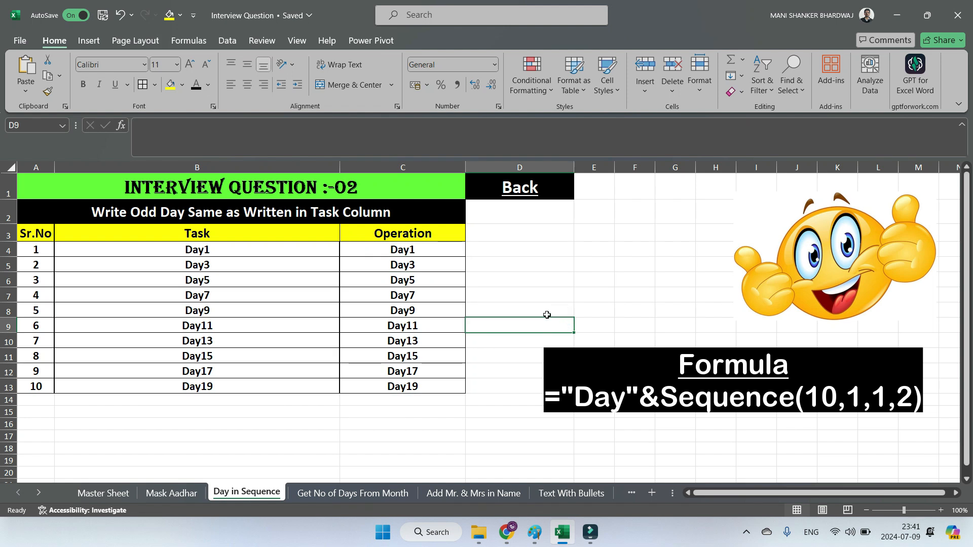
# Open question 3, Write the Number of Days in Each Month, through the Master Sheet.
pyautogui.click(440, 254)
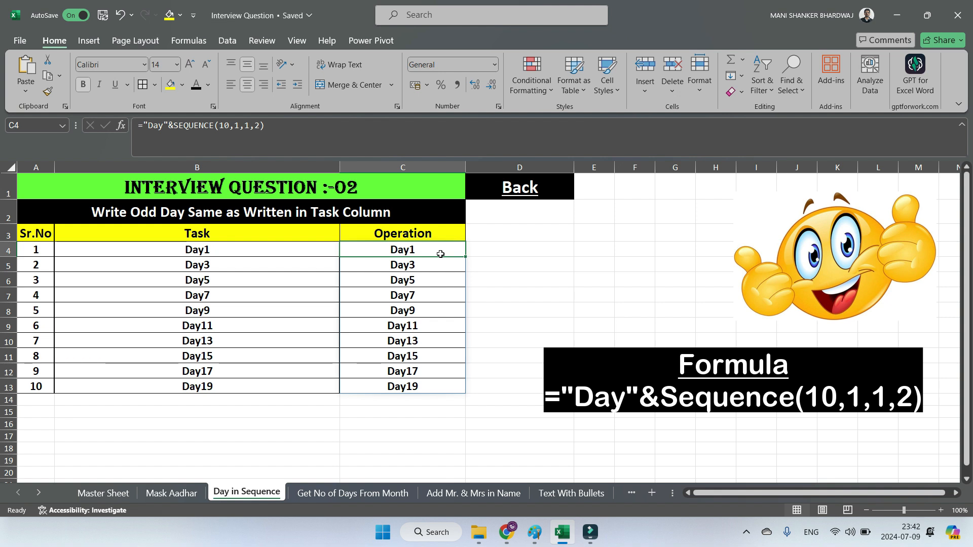
pyautogui.click(513, 190)
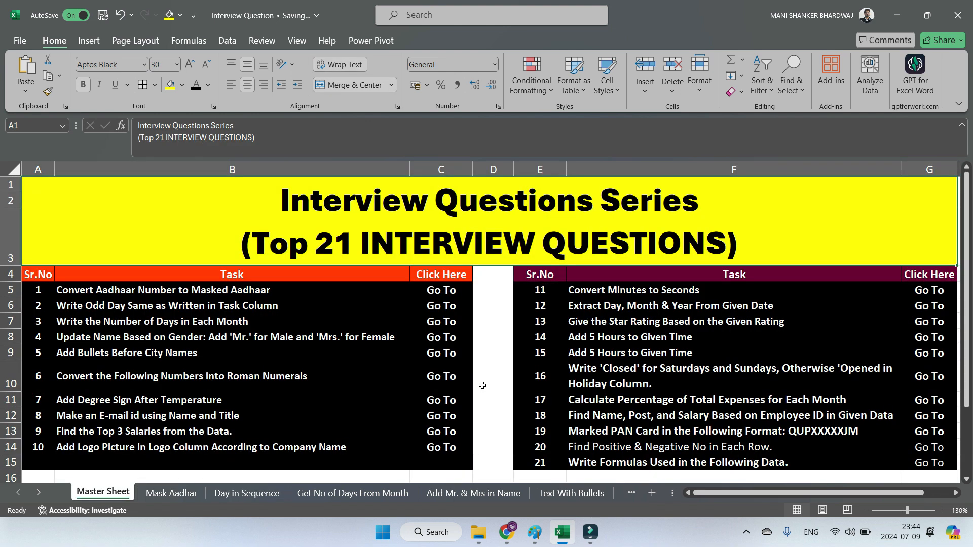
pyautogui.click(450, 323)
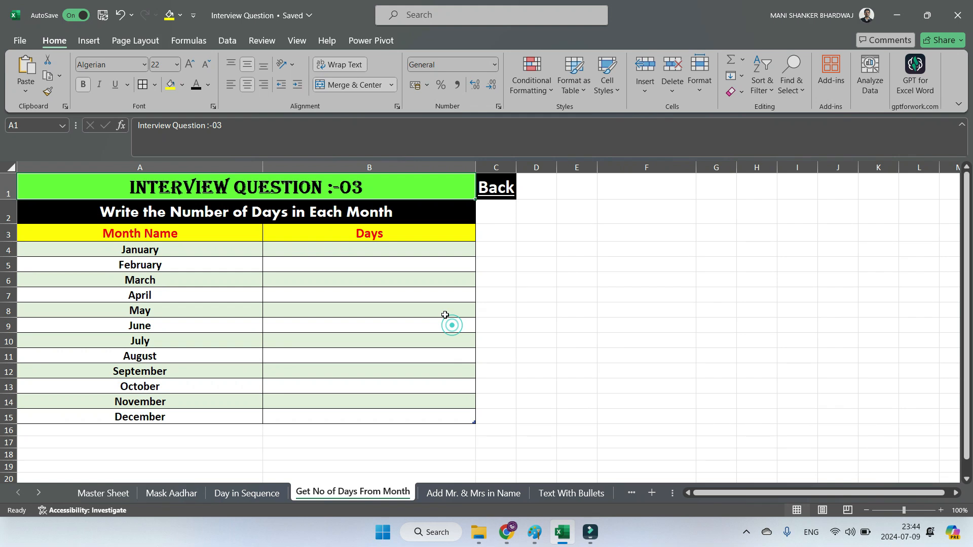
# Begin the days formula for January in B4 with =Day(EOMONTH(1&.
pyautogui.click(406, 251)
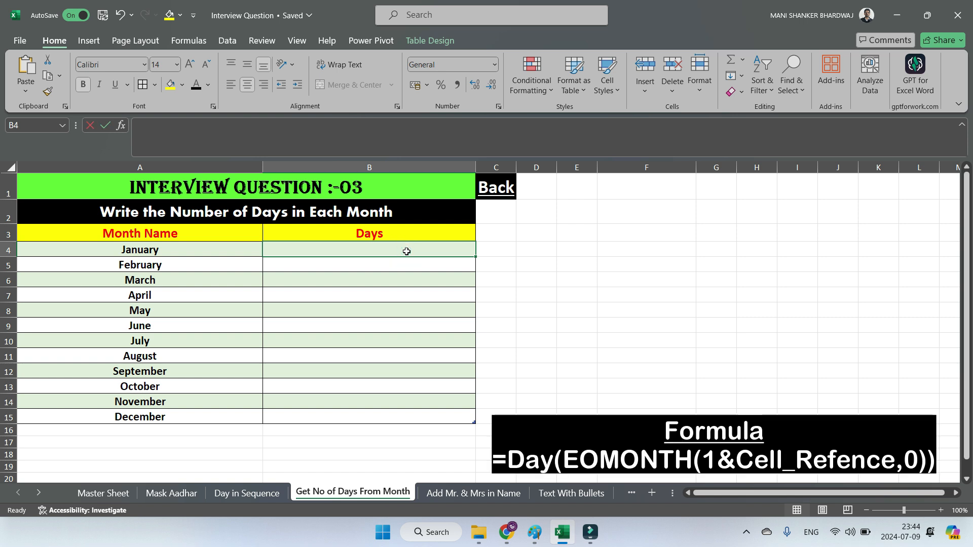
pyautogui.write('=Day')
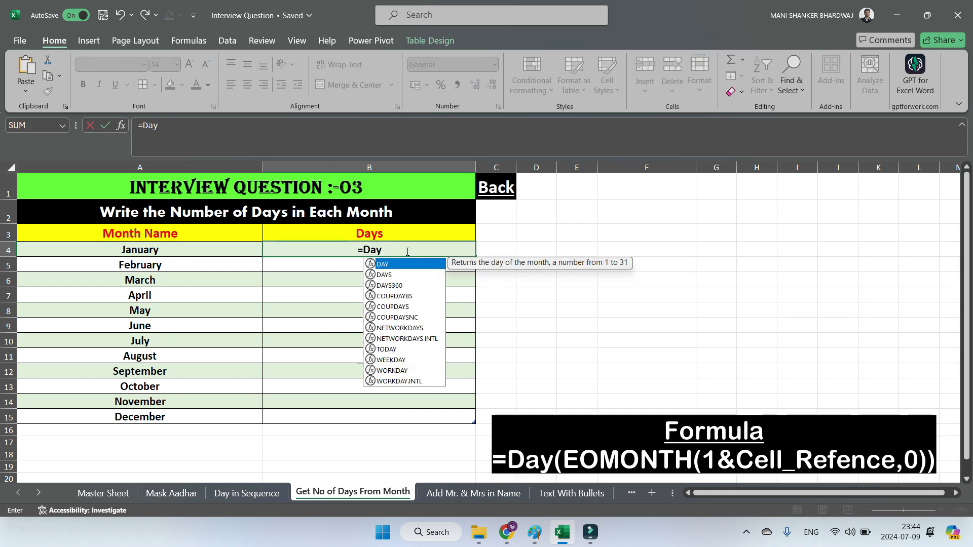
pyautogui.write('(')
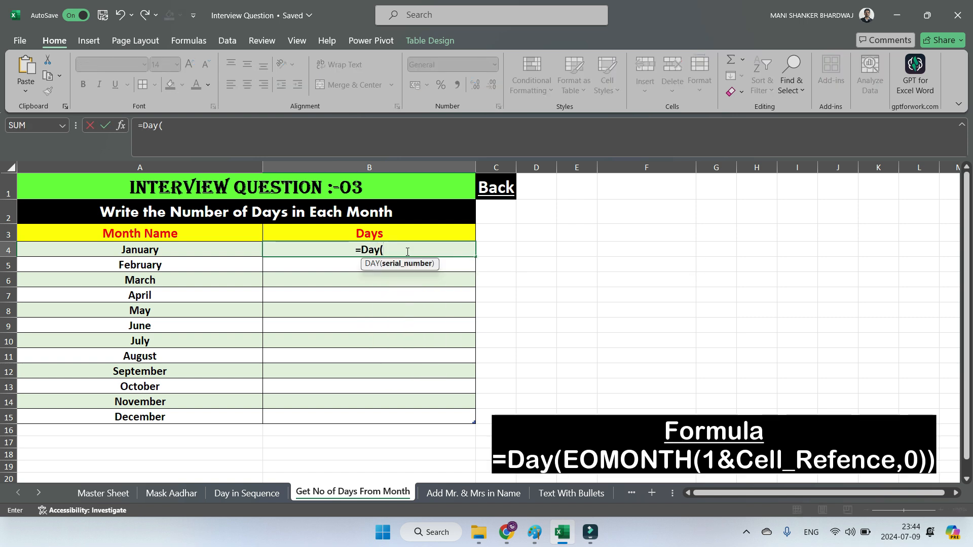
pyautogui.write('EOM')
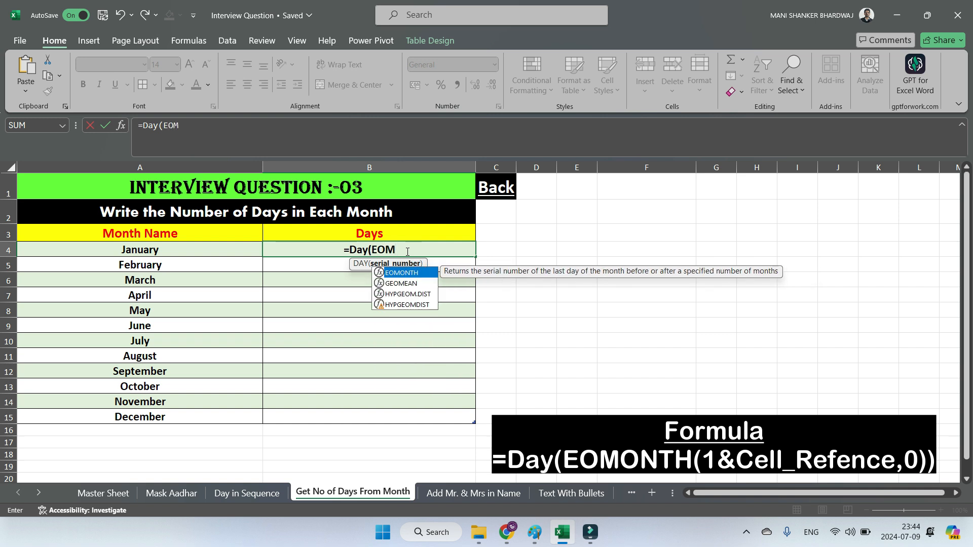
pyautogui.press('Tab')
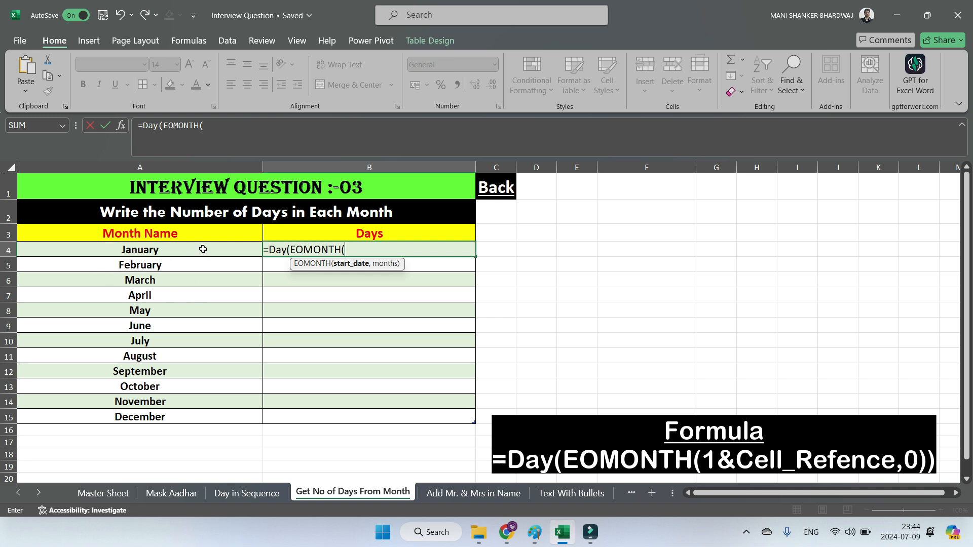
pyautogui.write('1&')
pyautogui.click(187, 248)
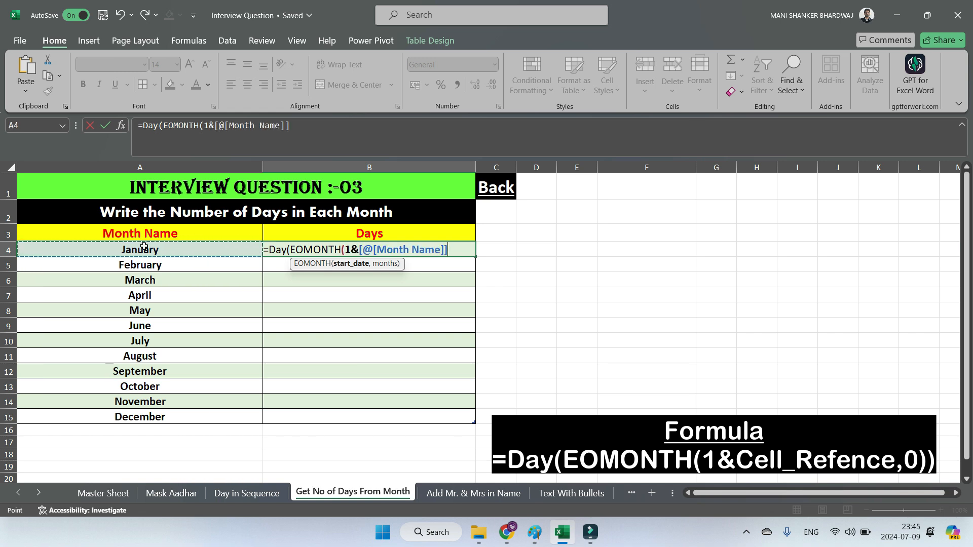
pyautogui.press('BackSpace')
pyautogui.press('BackSpace')
pyautogui.press('BackSpace')
pyautogui.press('BackSpace')
pyautogui.press('BackSpace')
pyautogui.press('BackSpace')
pyautogui.press('BackSpace')
pyautogui.press('BackSpace')
pyautogui.press('BackSpace')
pyautogui.press('BackSpace')
pyautogui.press('BackSpace')
pyautogui.press('BackSpace')
pyautogui.press('BackSpace')
pyautogui.press('BackSpace')
pyautogui.press('BackSpace')
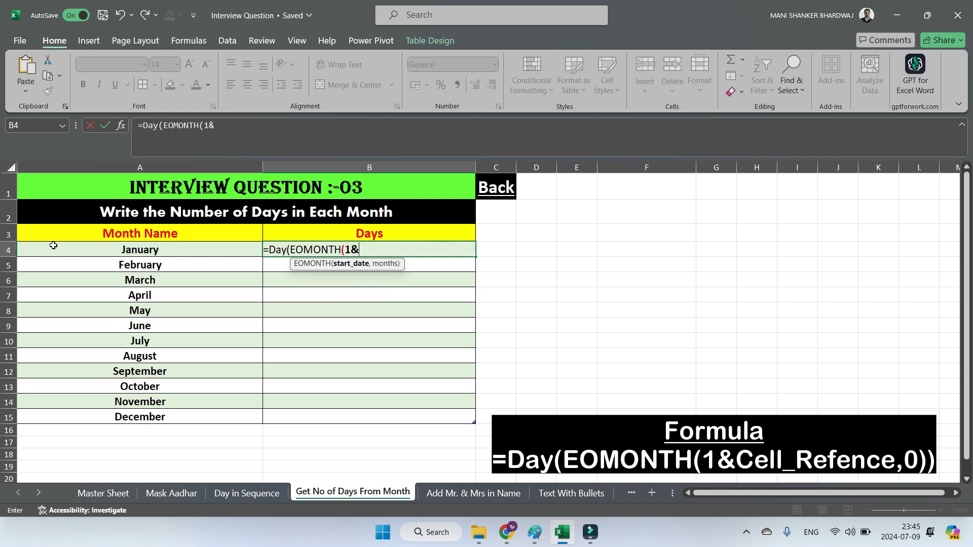
# Complete the B4 formula with the A4 reference and 0 months as =Day(EOMONTH(1&A4,0)) and enter it.
pyautogui.write('A4')
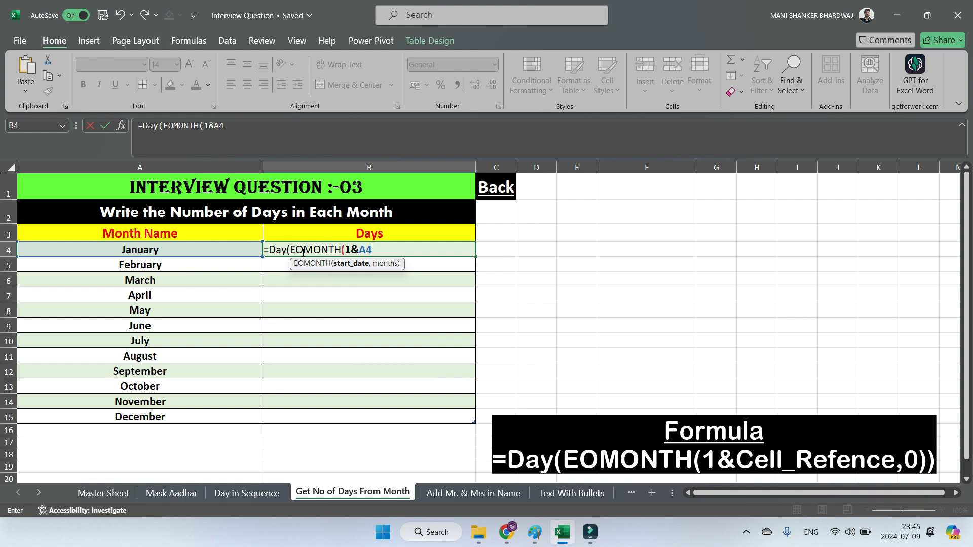
pyautogui.write(',0)')
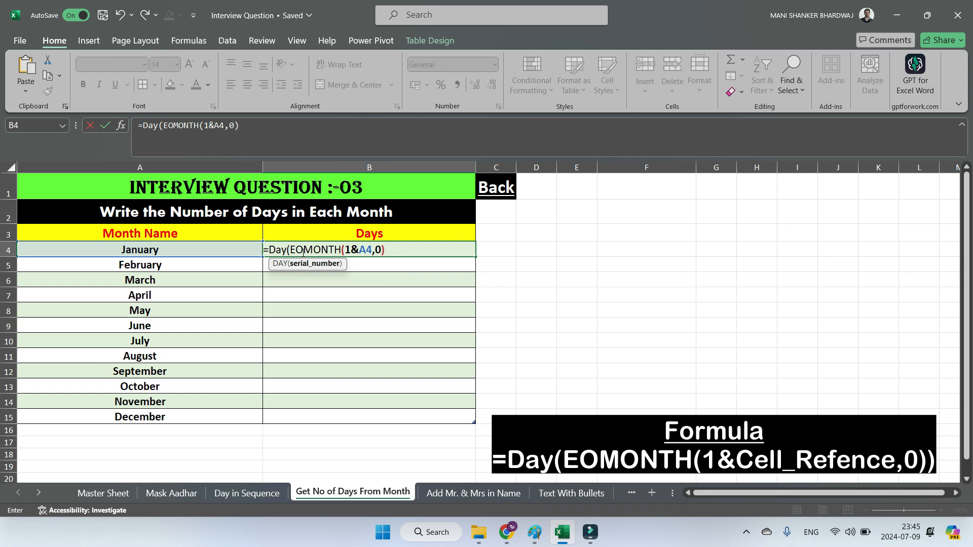
pyautogui.write(')')
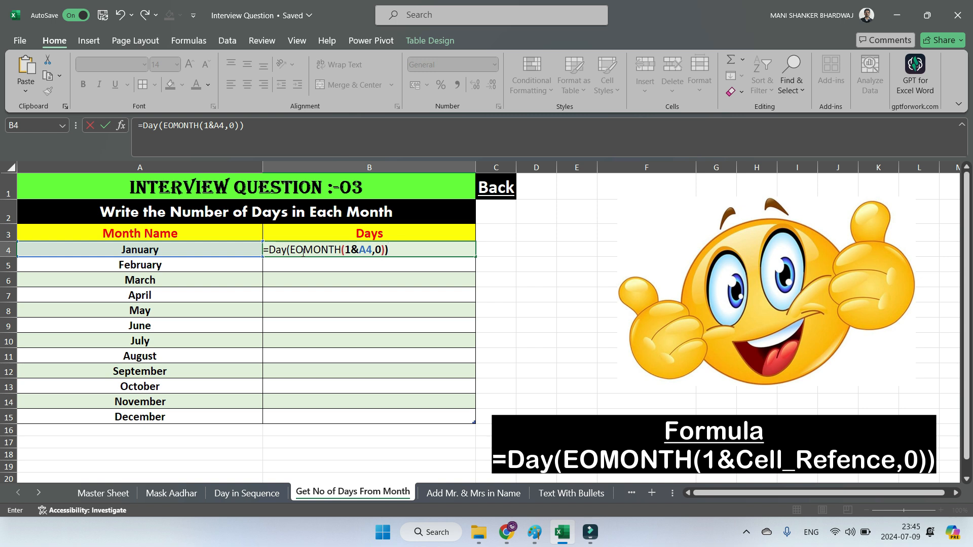
pyautogui.press('Return')
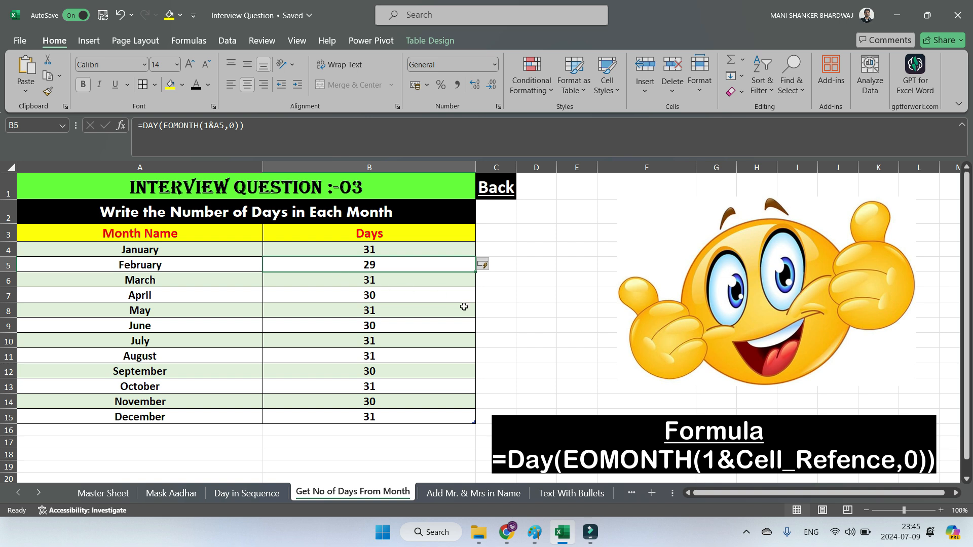
# Review the January and February formulas and open question 4, Update Name Based on Gender, through the Master Sheet.
pyautogui.click(527, 350)
pyautogui.click(197, 253)
pyautogui.click(365, 250)
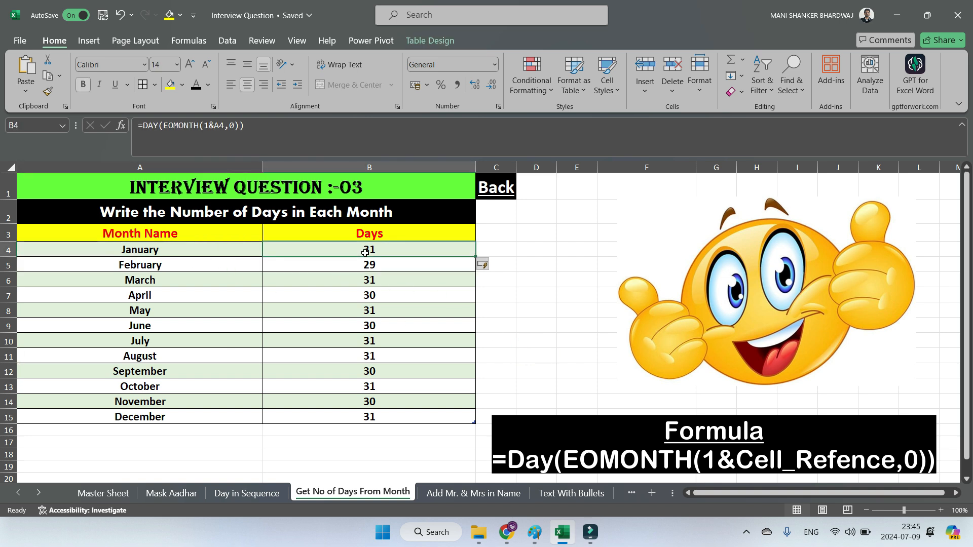
pyautogui.click(209, 265)
pyautogui.click(364, 267)
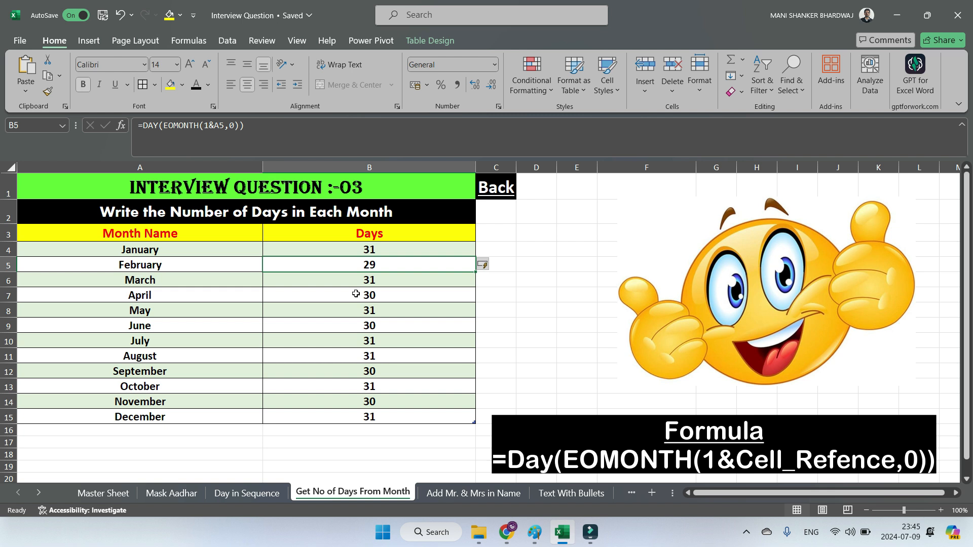
pyautogui.click(493, 201)
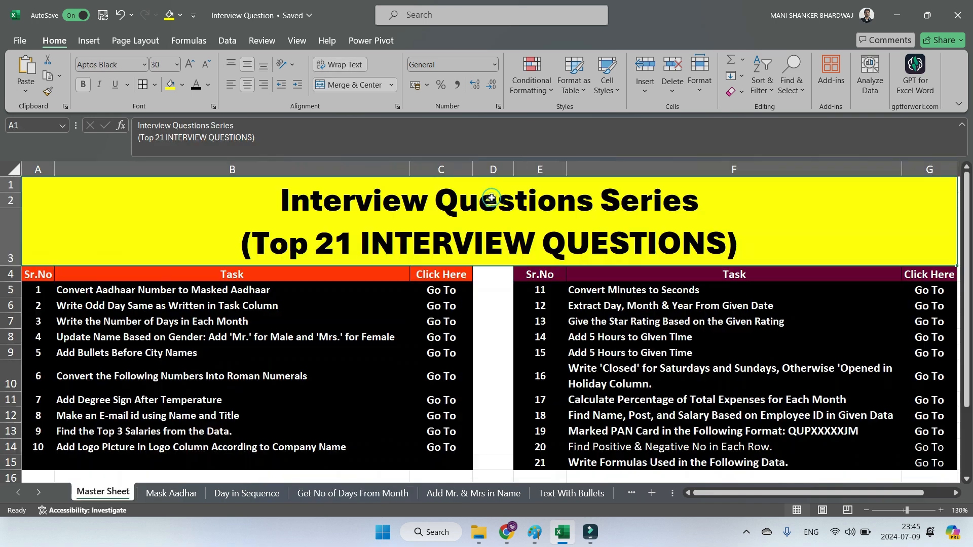
pyautogui.click(435, 334)
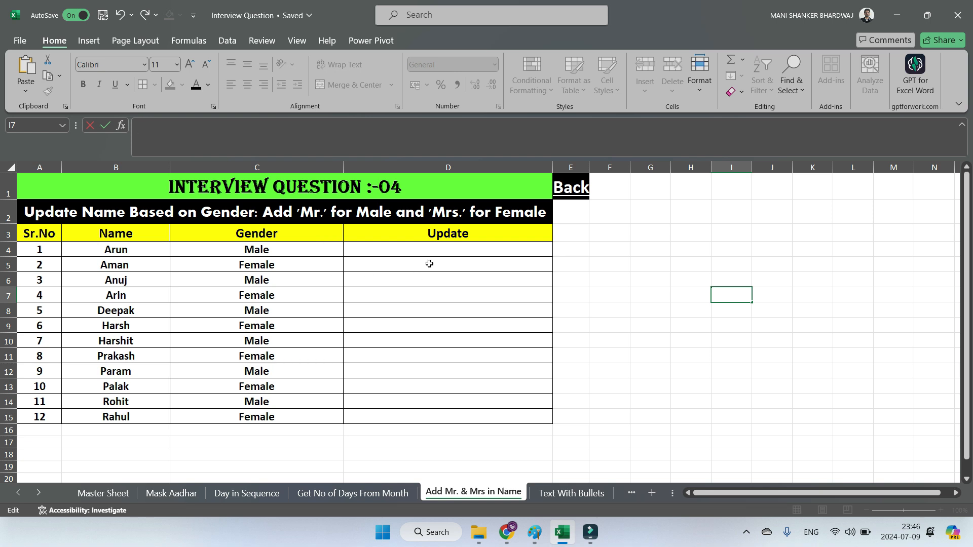
# Enter =If(C4="Male","Mr.","Mrs.") in D4 to return the title for the first person's gender.
pyautogui.click(459, 249)
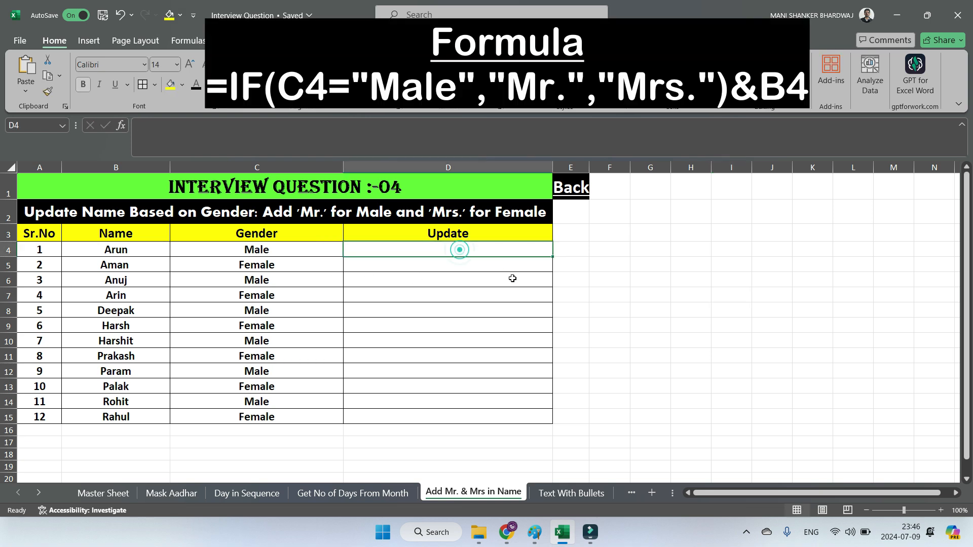
pyautogui.write('=')
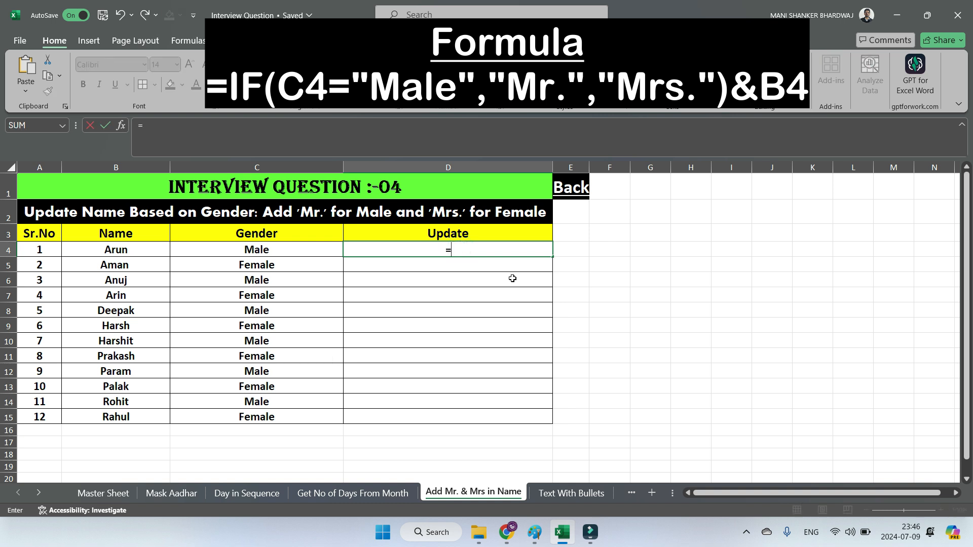
pyautogui.write('If(')
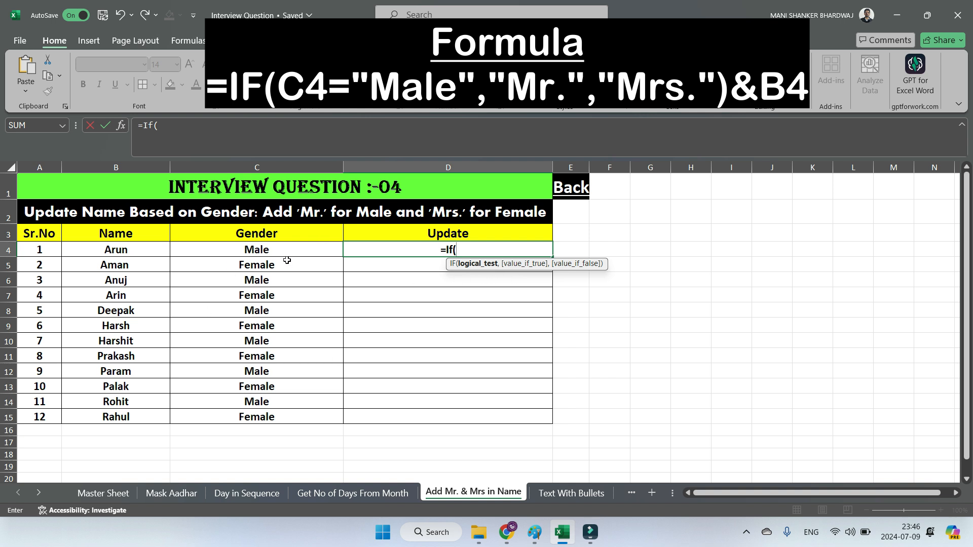
pyautogui.click(268, 251)
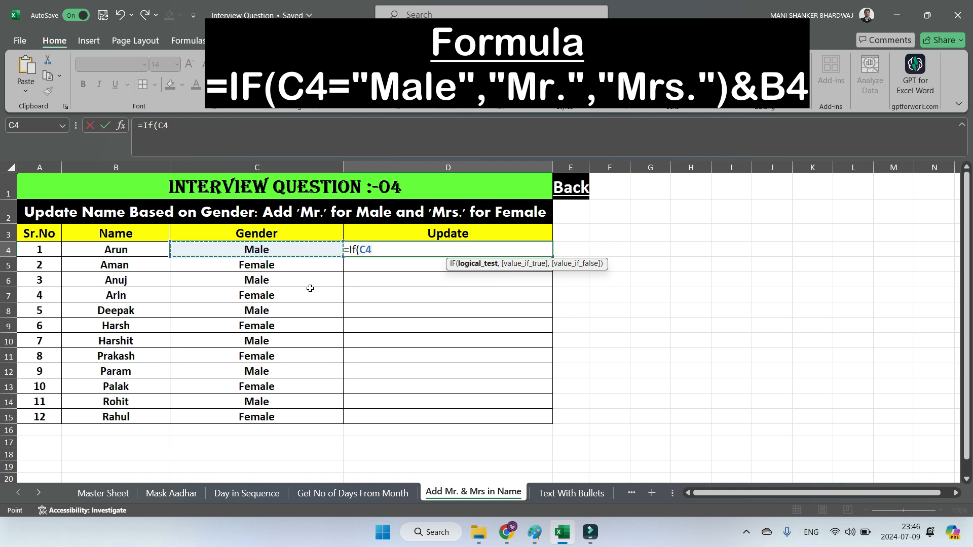
pyautogui.write('="Male')
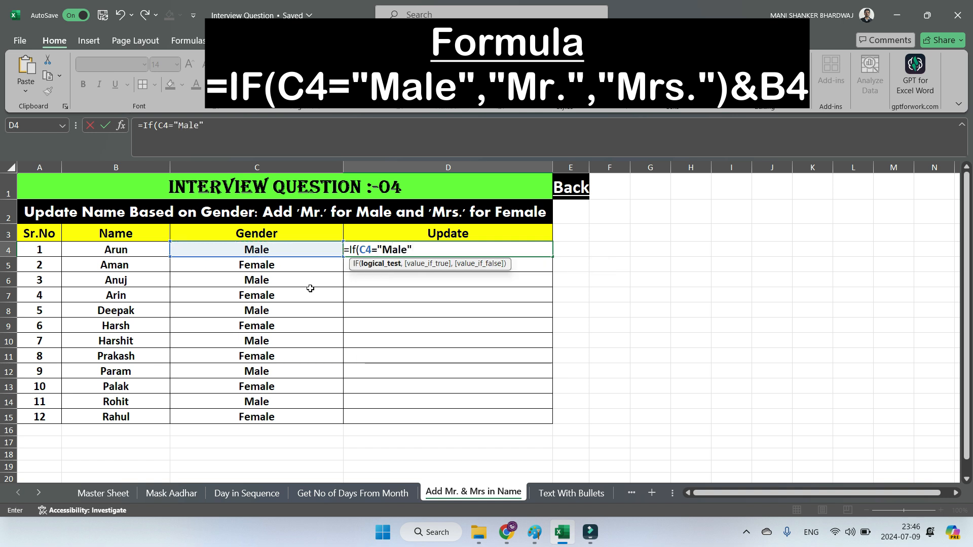
pyautogui.write('"')
pyautogui.write(',')
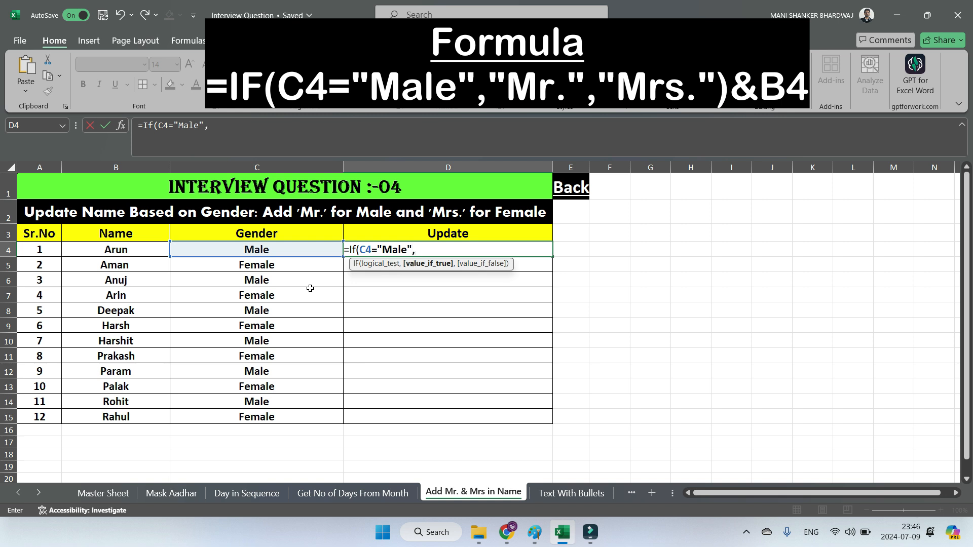
pyautogui.write('"Mr.",')
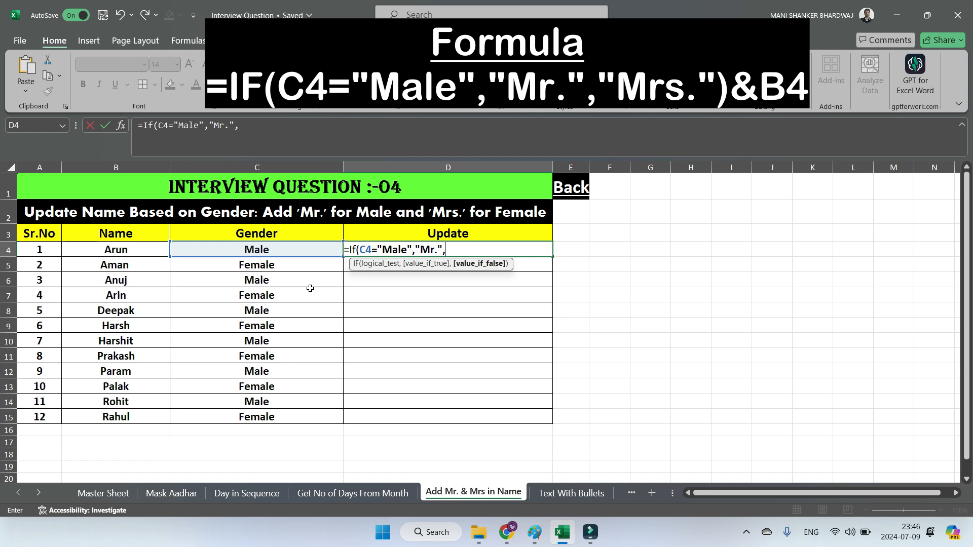
pyautogui.write('"Mrs.")')
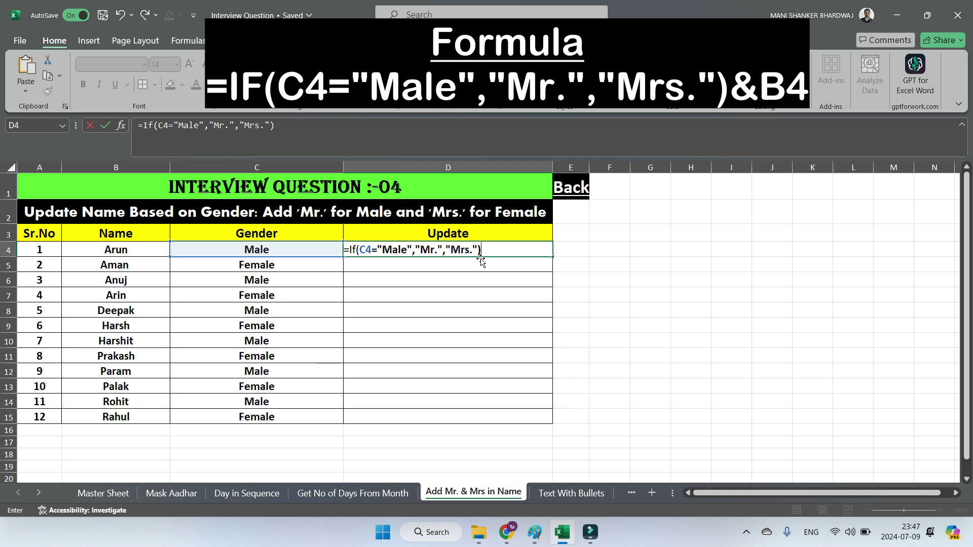
pyautogui.press('Return')
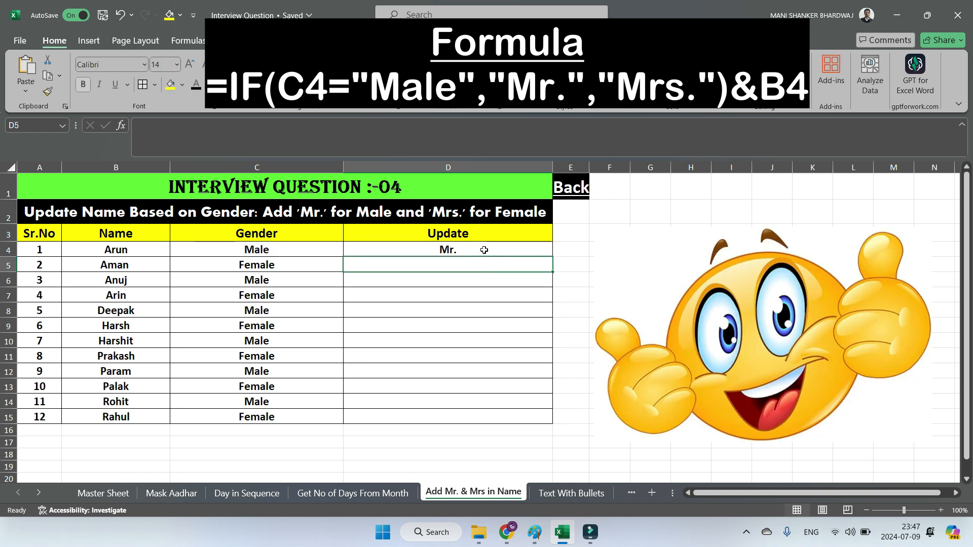
# Append &B4 to the D4 formula to join the title with the name from the Name column.
pyautogui.click(484, 250)
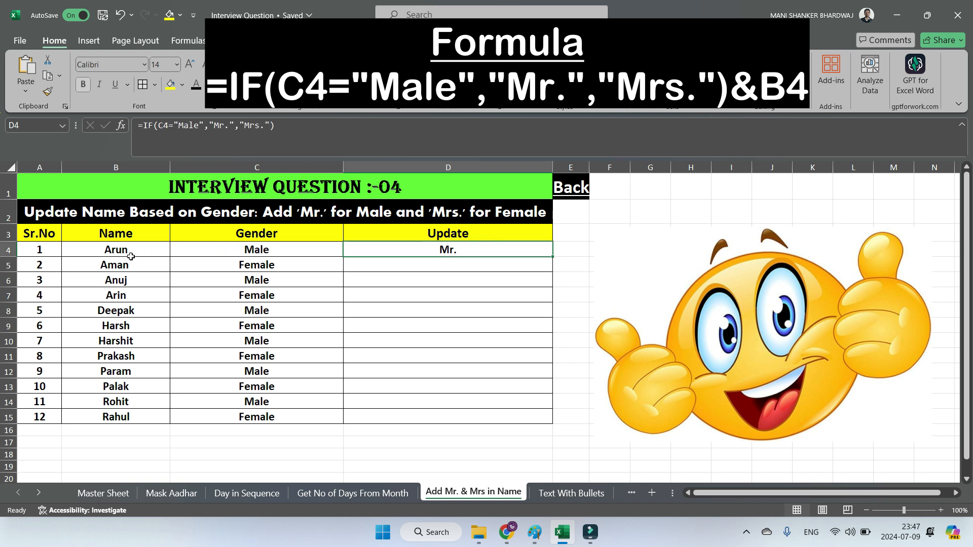
pyautogui.click(391, 126)
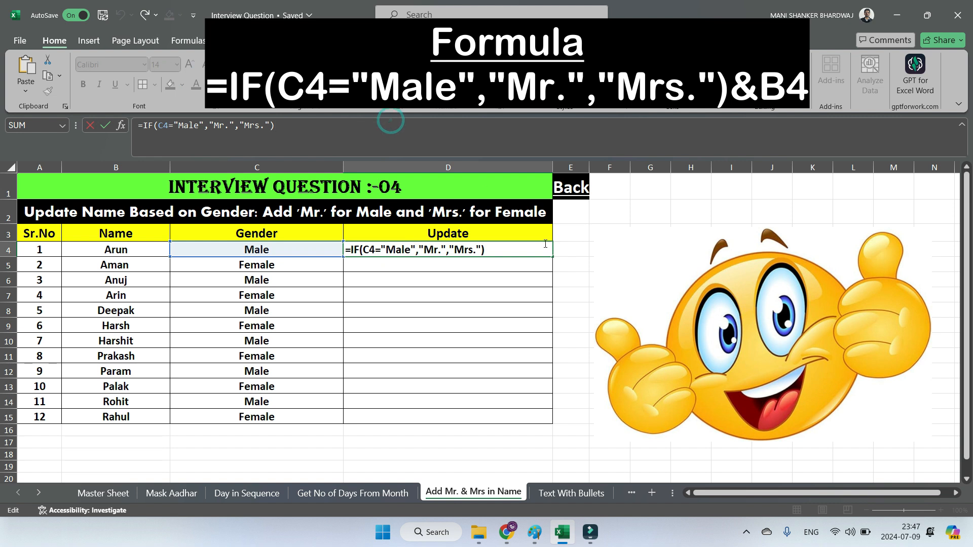
pyautogui.click(522, 250)
pyautogui.write('&')
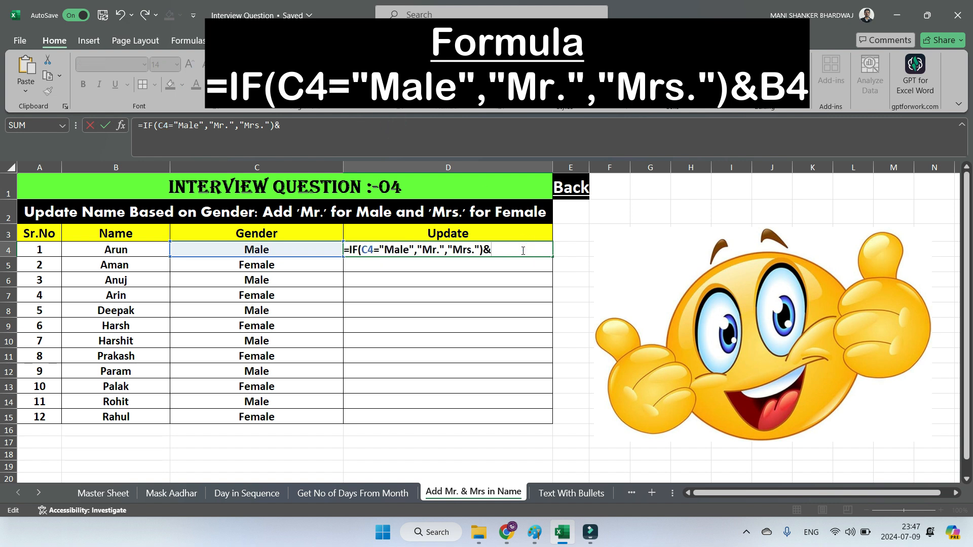
pyautogui.click(136, 250)
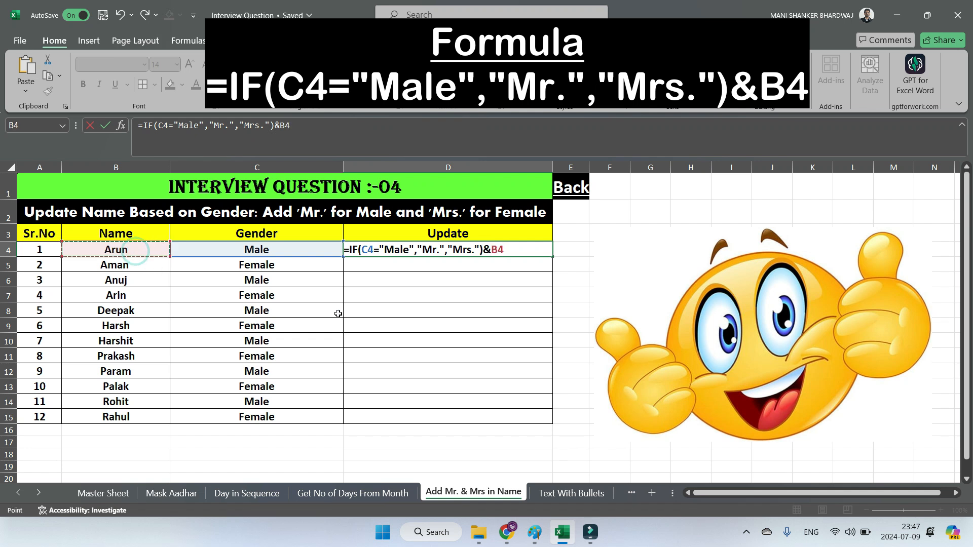
pyautogui.press('Return')
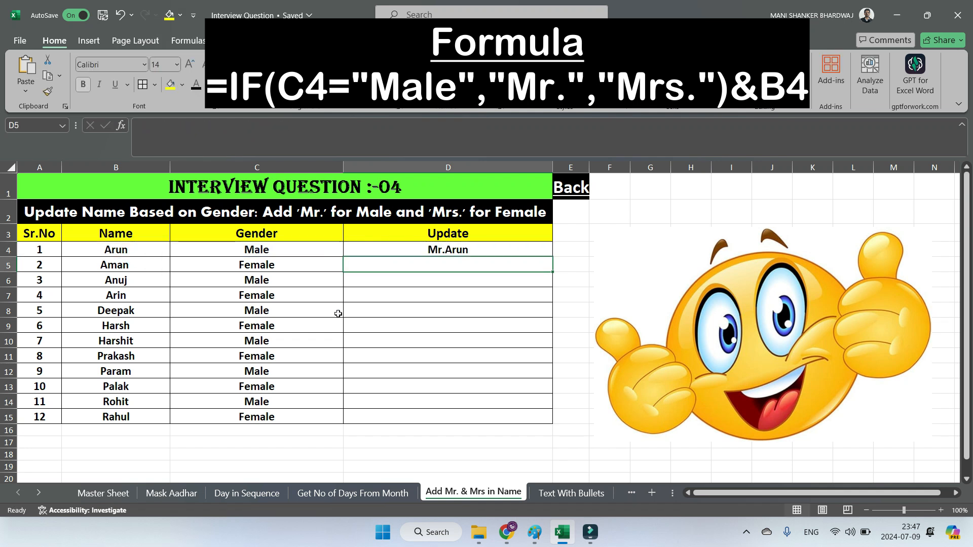
# Fill the title and name formula from D4 down to D15 and return to the Master Sheet.
pyautogui.click(506, 252)
pyautogui.doubleClick(555, 258)
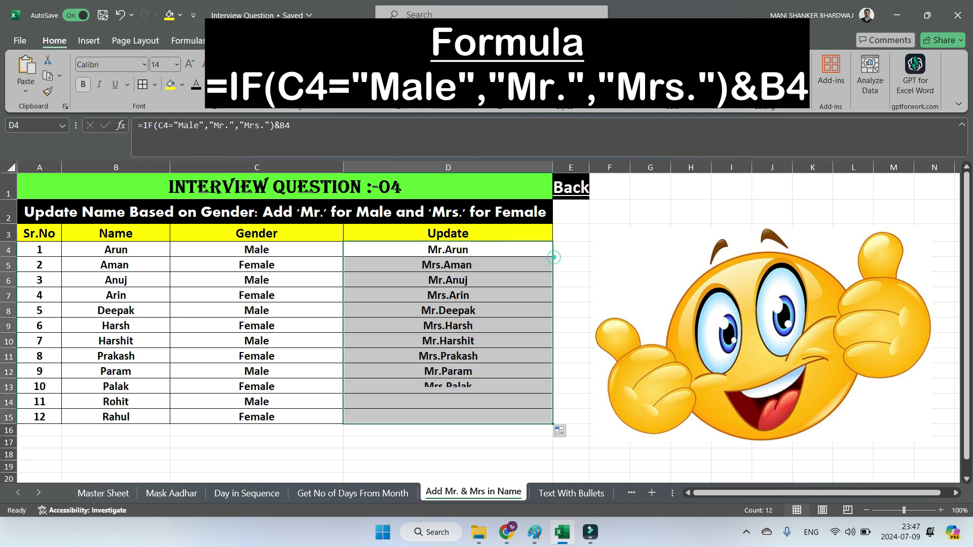
pyautogui.click(261, 248)
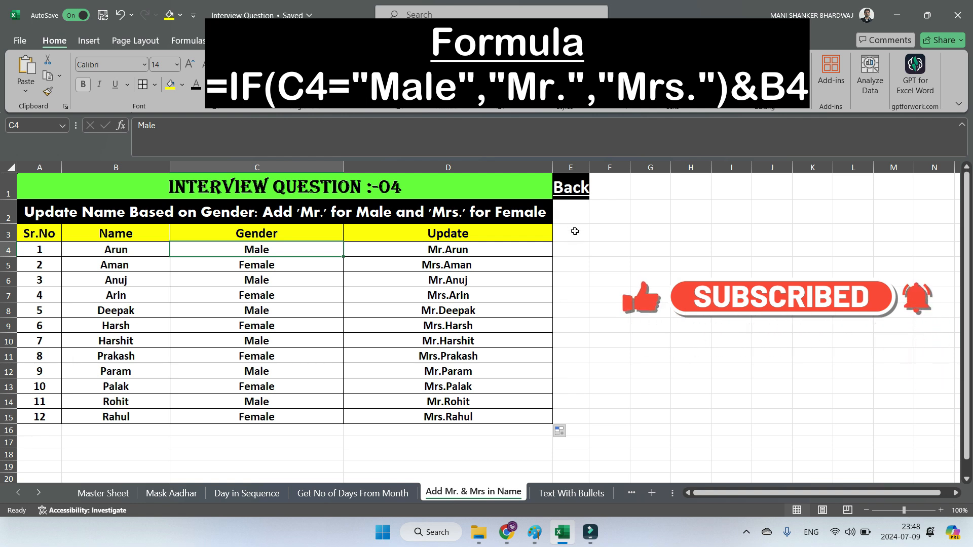
pyautogui.click(578, 193)
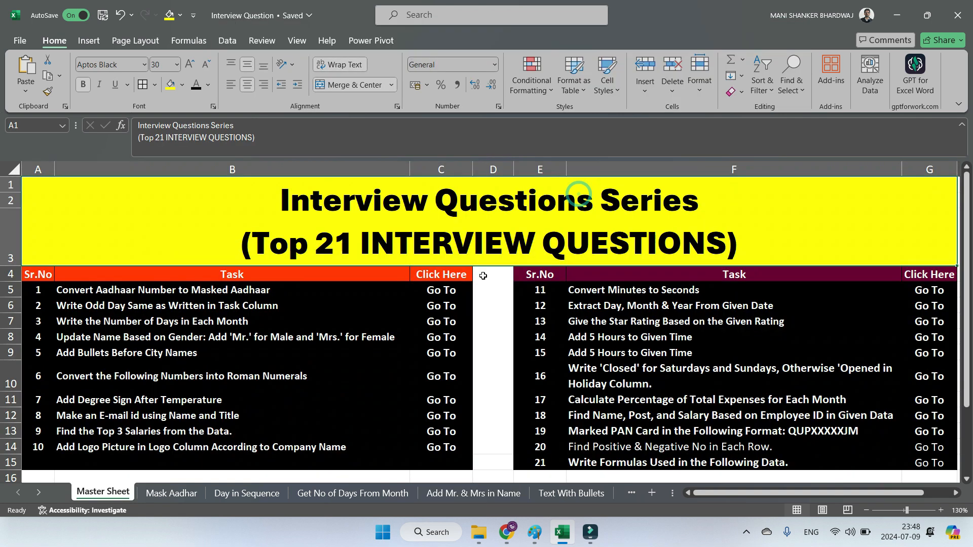
# Open question 5, Add Bullets Before City Names, and enter =char(149)&B4 in C4 to prefix the first city with a bullet.
pyautogui.click(441, 353)
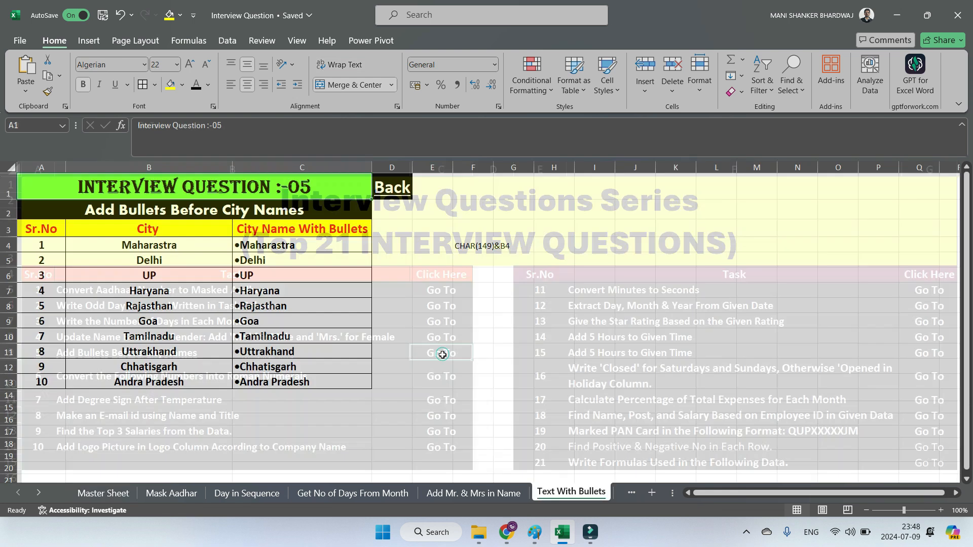
pyautogui.click(518, 320)
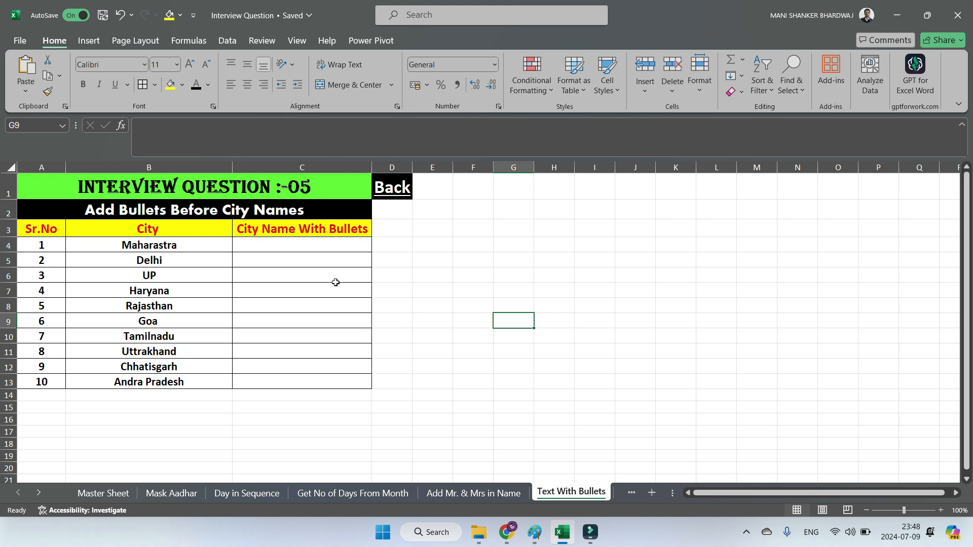
pyautogui.click(331, 249)
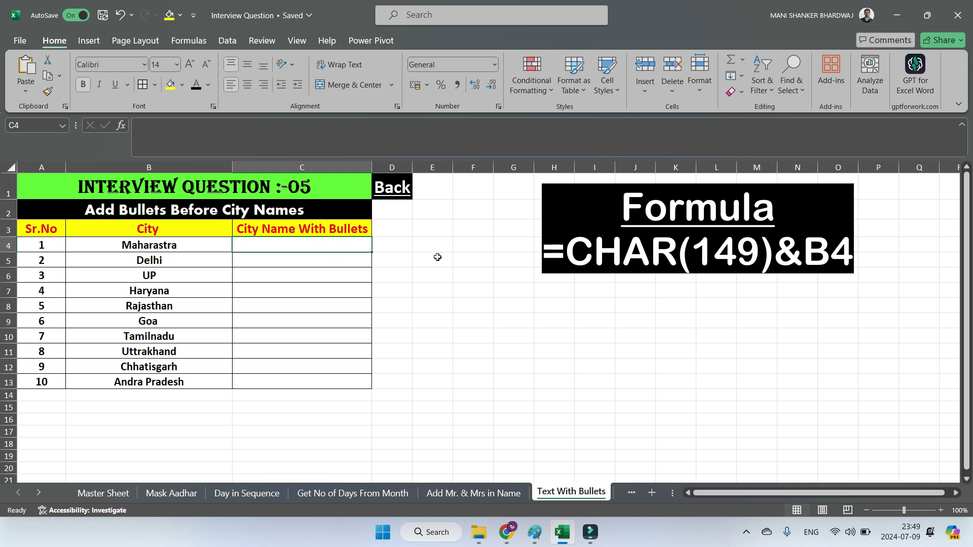
pyautogui.write('=c')
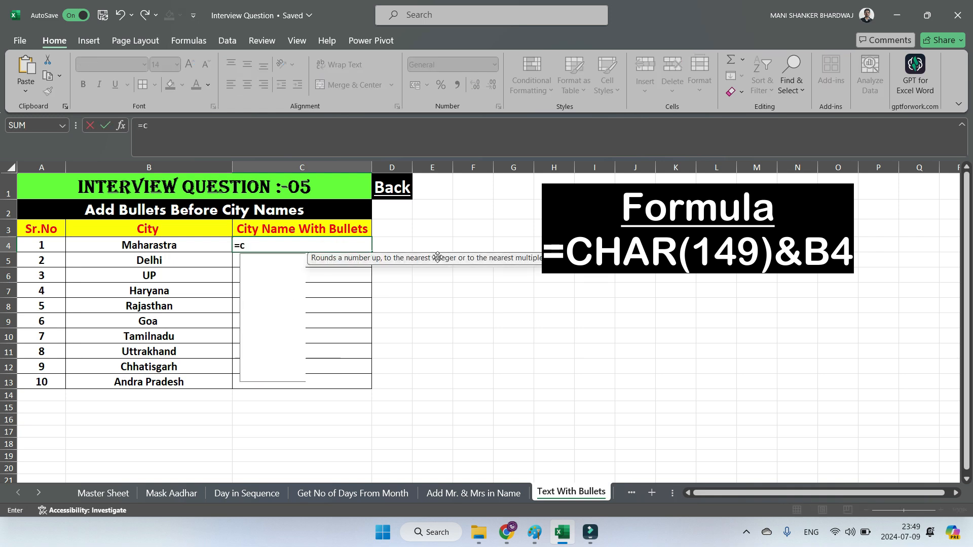
pyautogui.write('har(')
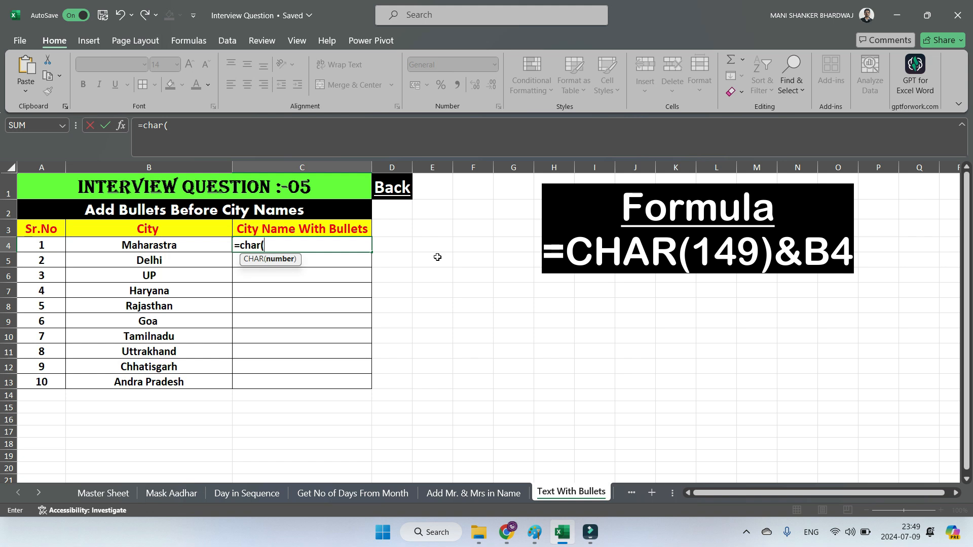
pyautogui.write('149)')
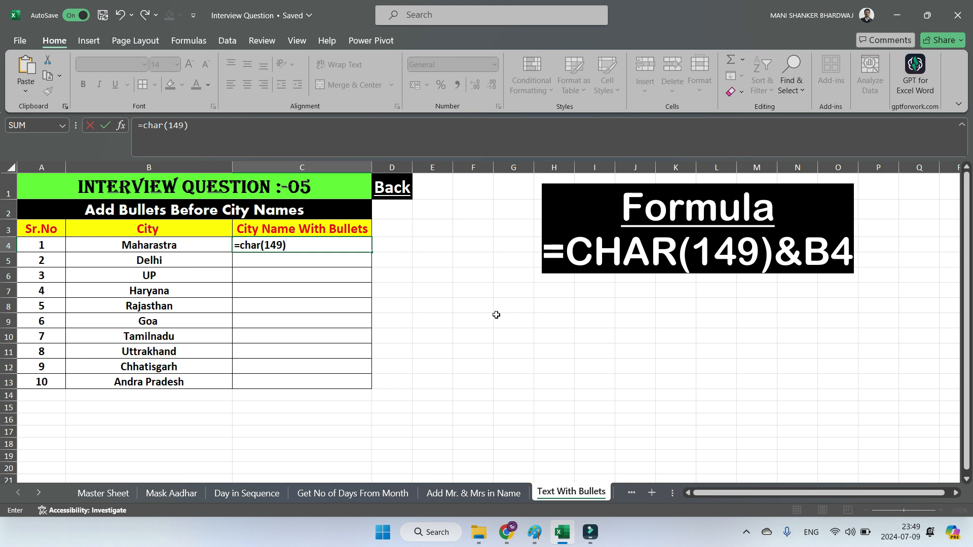
pyautogui.write('&')
pyautogui.click(210, 248)
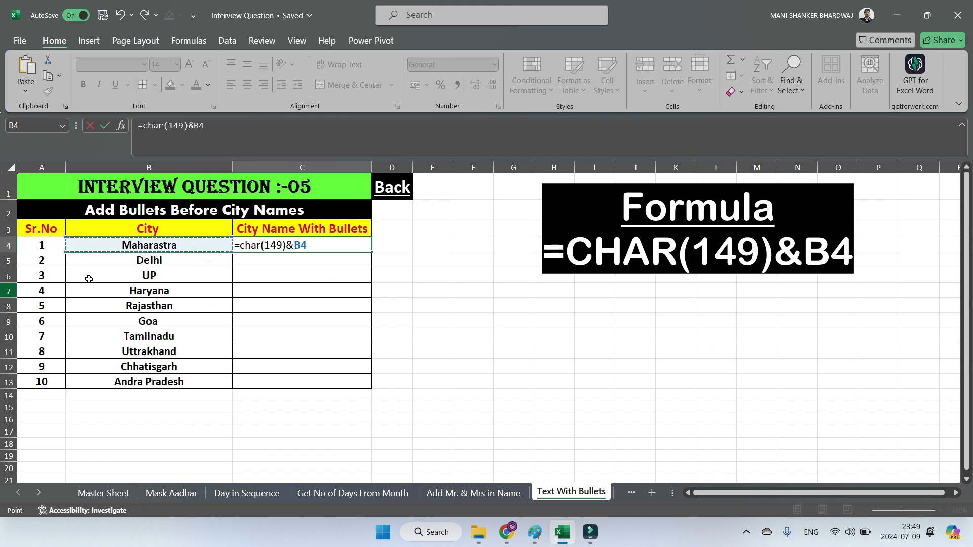
pyautogui.press('Return')
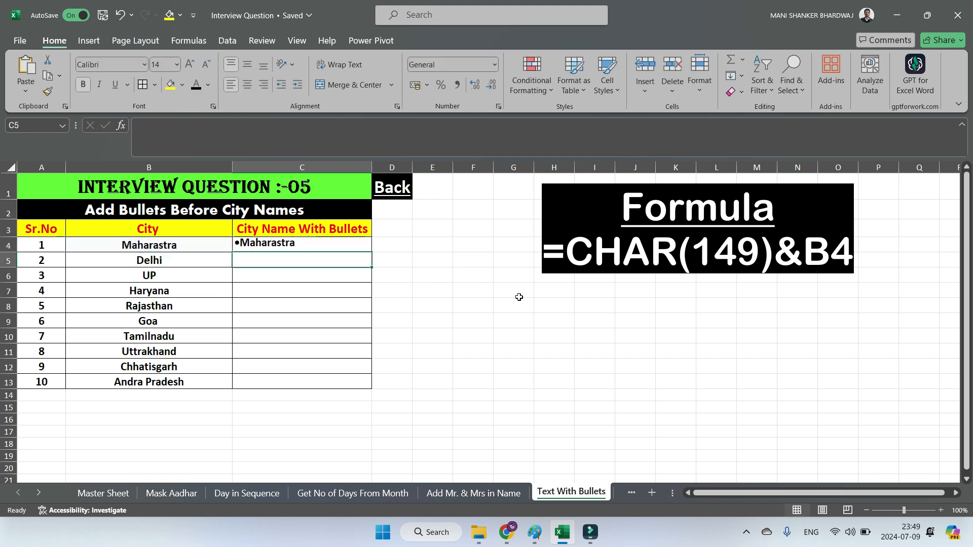
# Fill the bullet formula from C4 down to C13 and return to the Master Sheet.
pyautogui.click(278, 245)
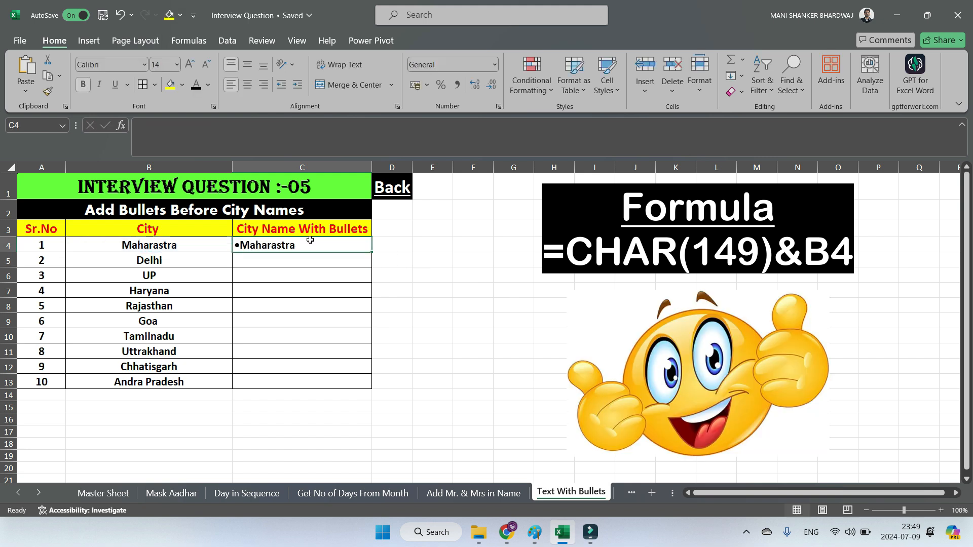
pyautogui.doubleClick(372, 252)
pyautogui.click(470, 332)
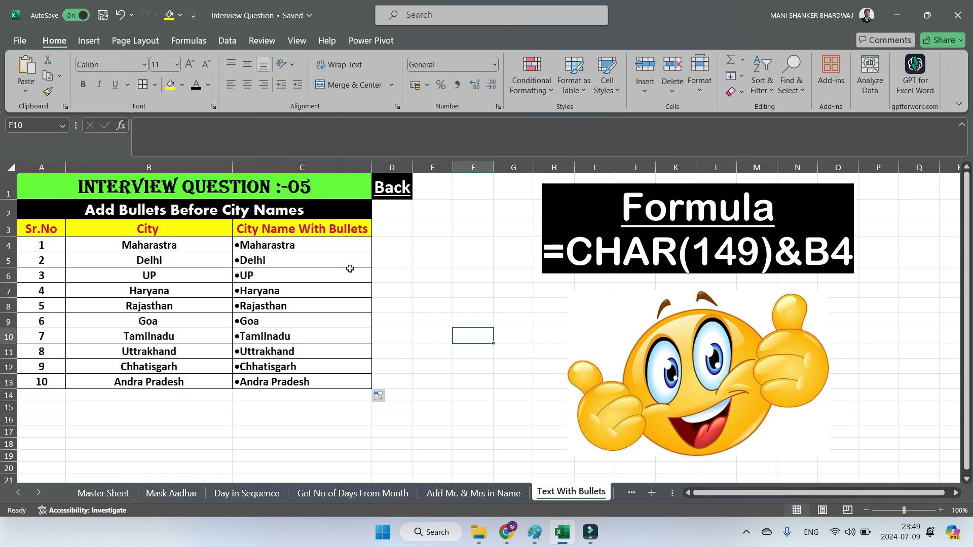
pyautogui.click(413, 244)
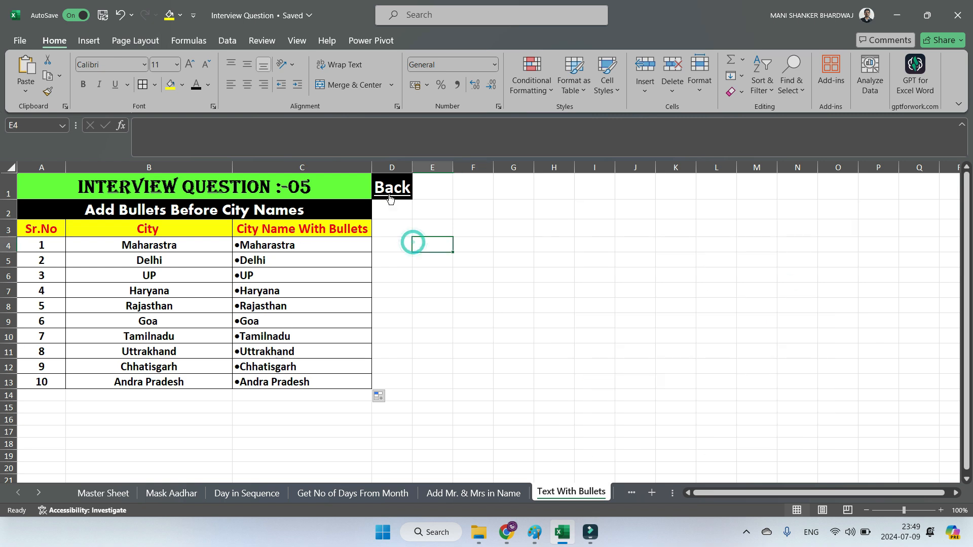
pyautogui.click(391, 197)
pyautogui.click(390, 197)
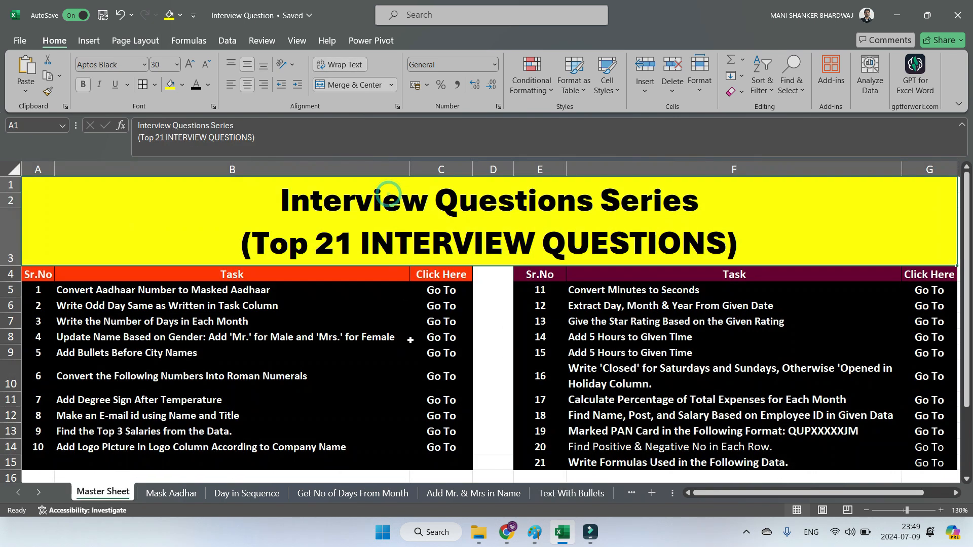
# Open question 6, Convert the Following Numbers into Roman Numerals, and enter =roman(B4) in C4.
pyautogui.click(439, 381)
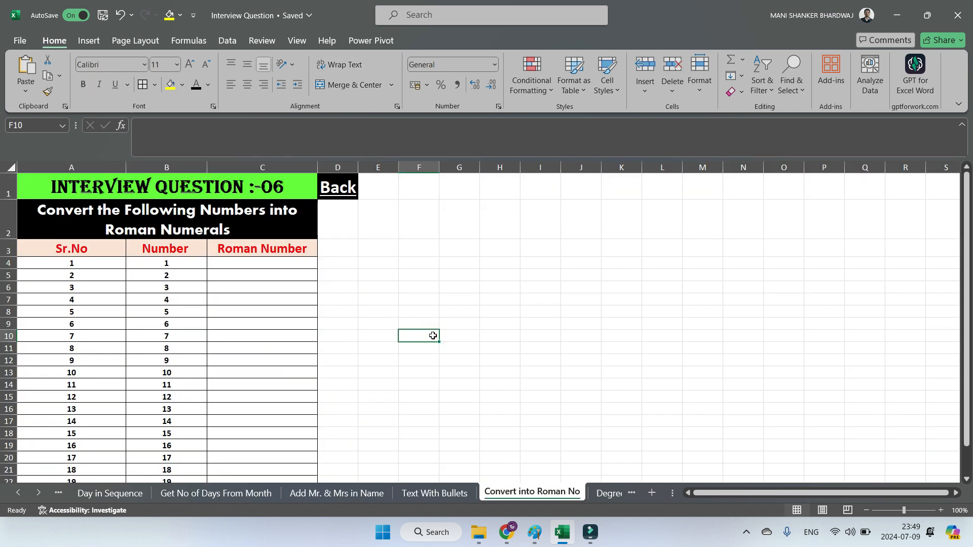
pyautogui.scroll(-1, 185, 343)
pyautogui.scroll(1, 184, 354)
pyautogui.click(292, 266)
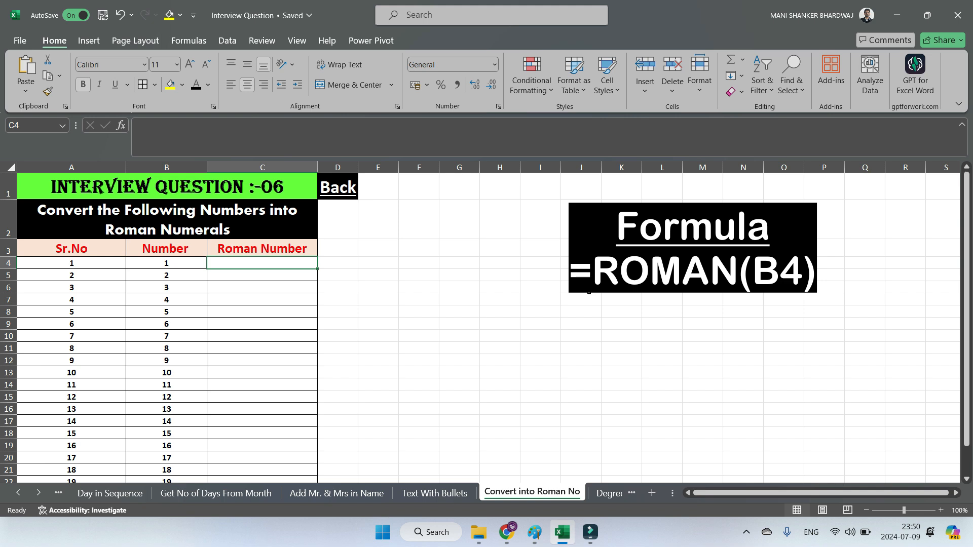
pyautogui.write('=')
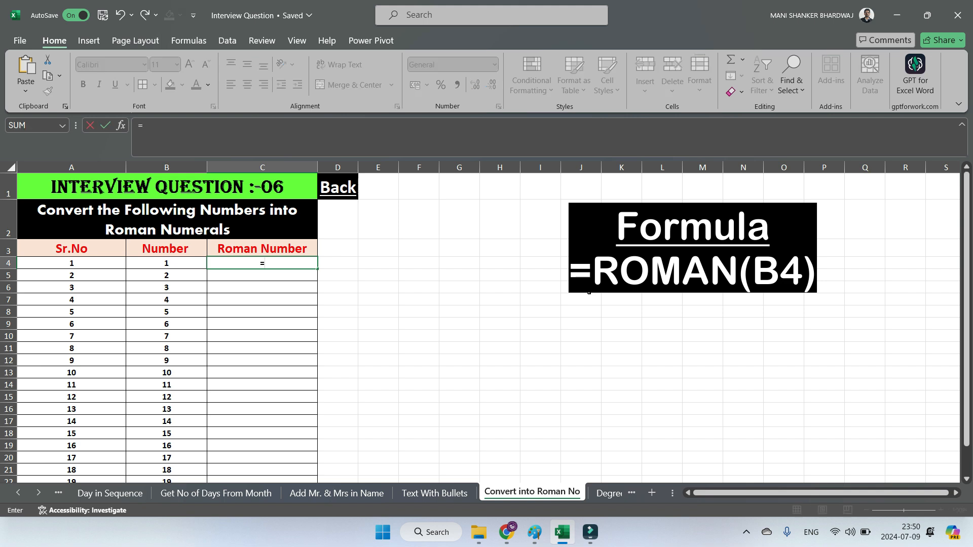
pyautogui.write('roman(')
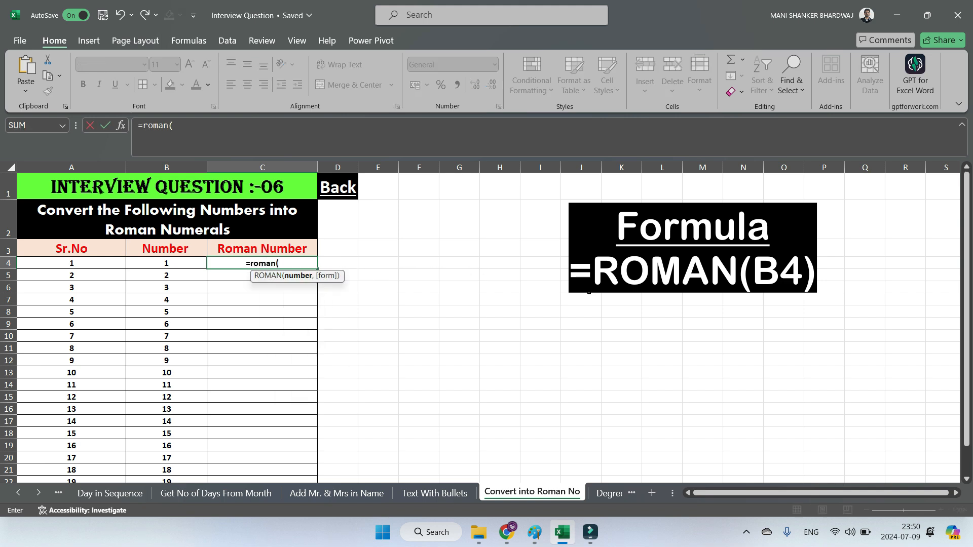
pyautogui.click(181, 262)
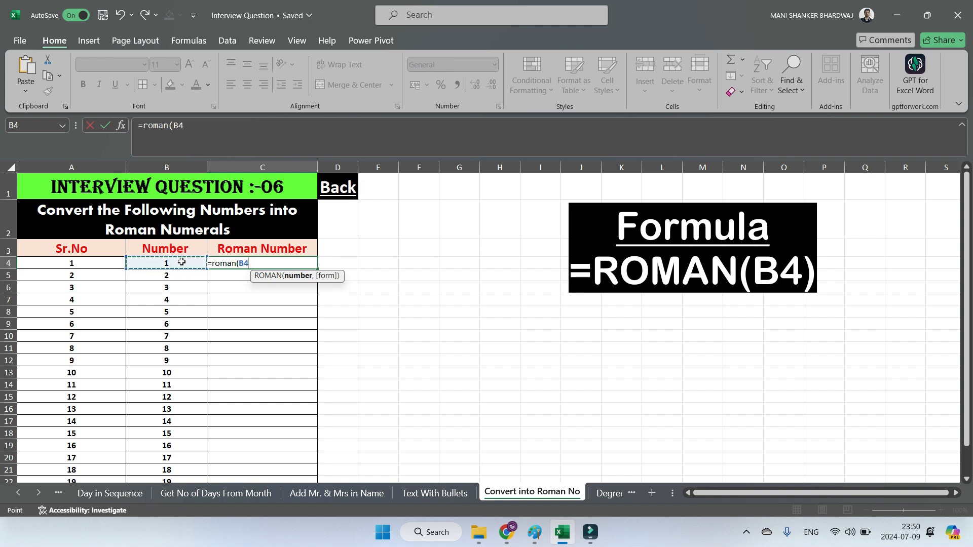
pyautogui.write(')')
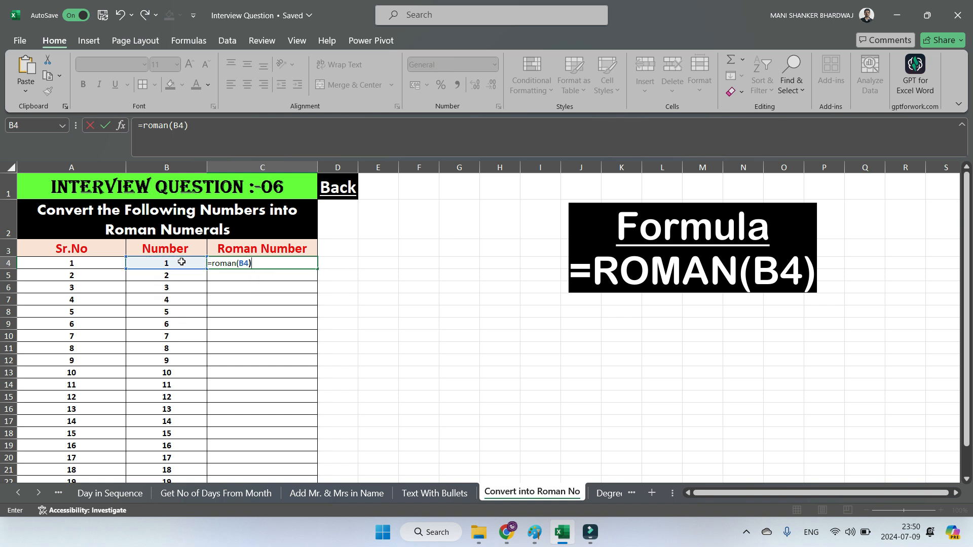
pyautogui.press('Return')
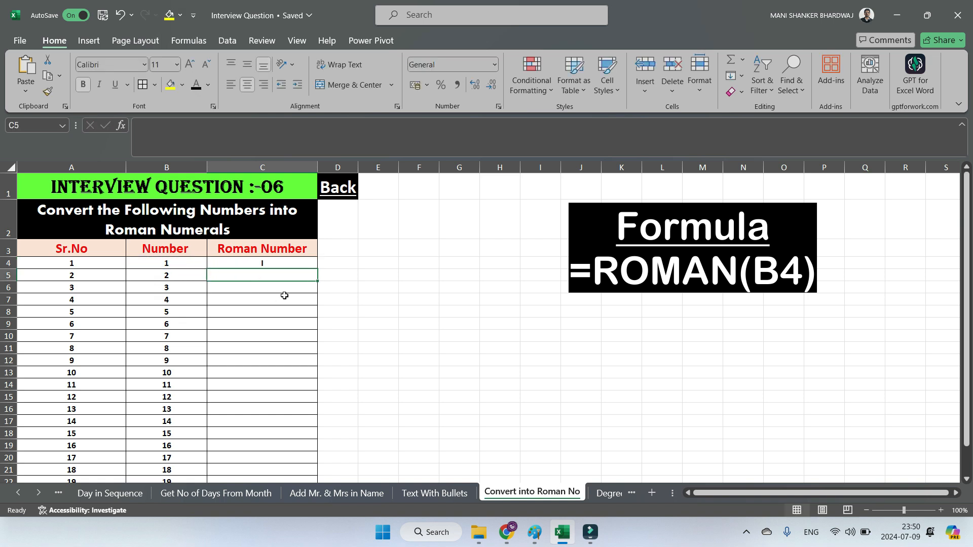
# Fill the Roman numeral formula from C4 down to C23 and return to the Master Sheet.
pyautogui.click(297, 261)
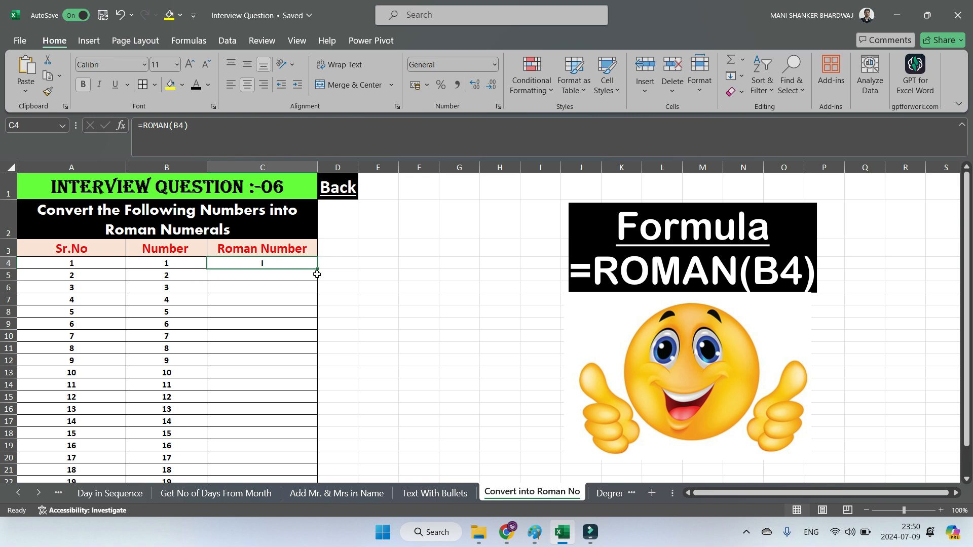
pyautogui.doubleClick(319, 270)
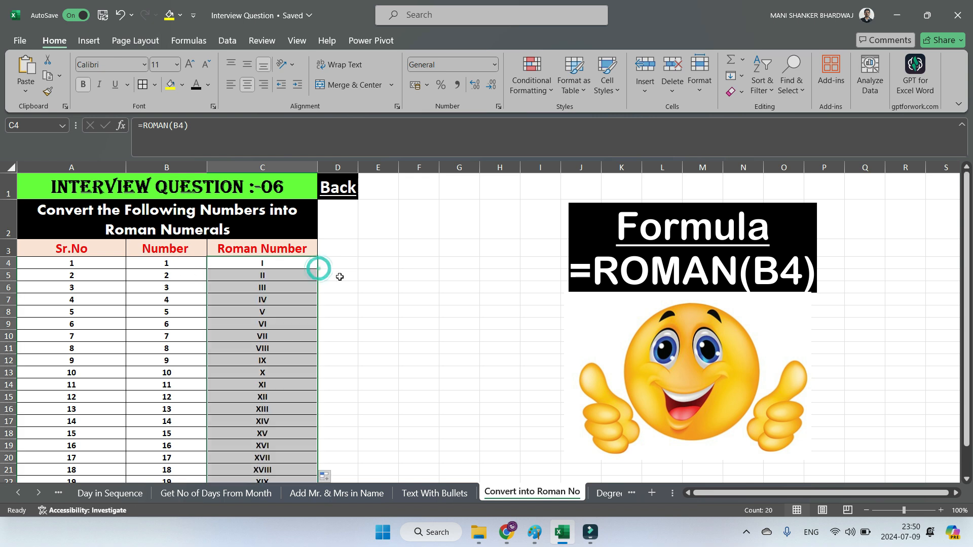
pyautogui.scroll(-2, 336, 304)
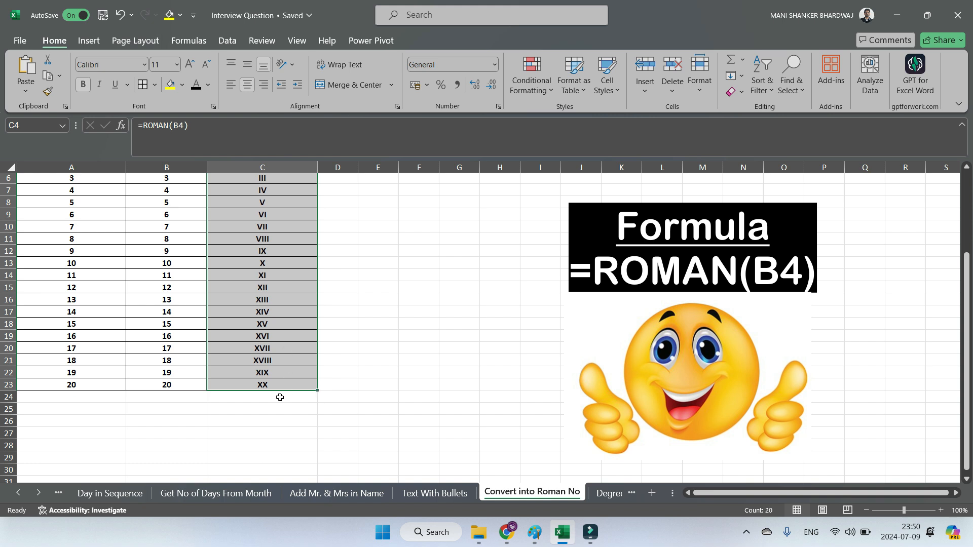
pyautogui.scroll(2, 278, 397)
pyautogui.click(385, 323)
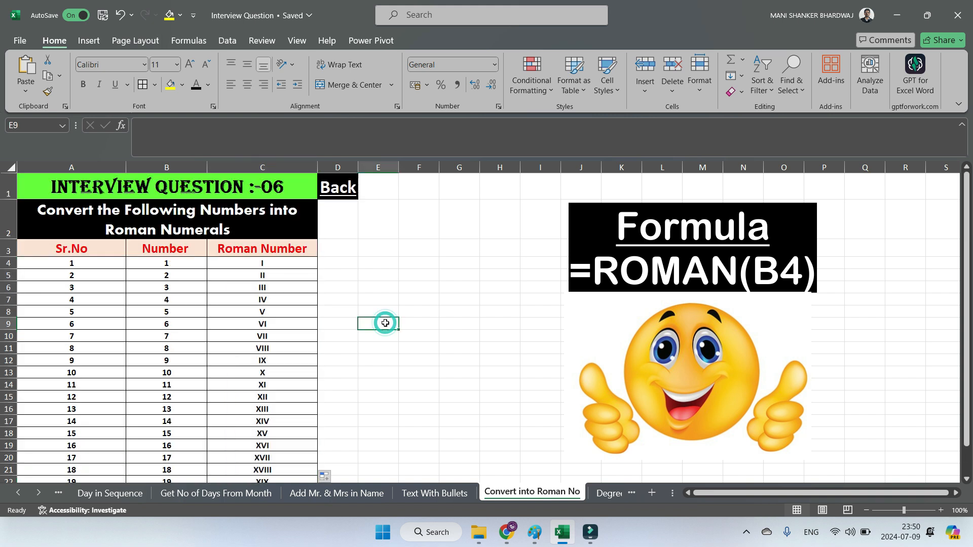
pyautogui.click(350, 198)
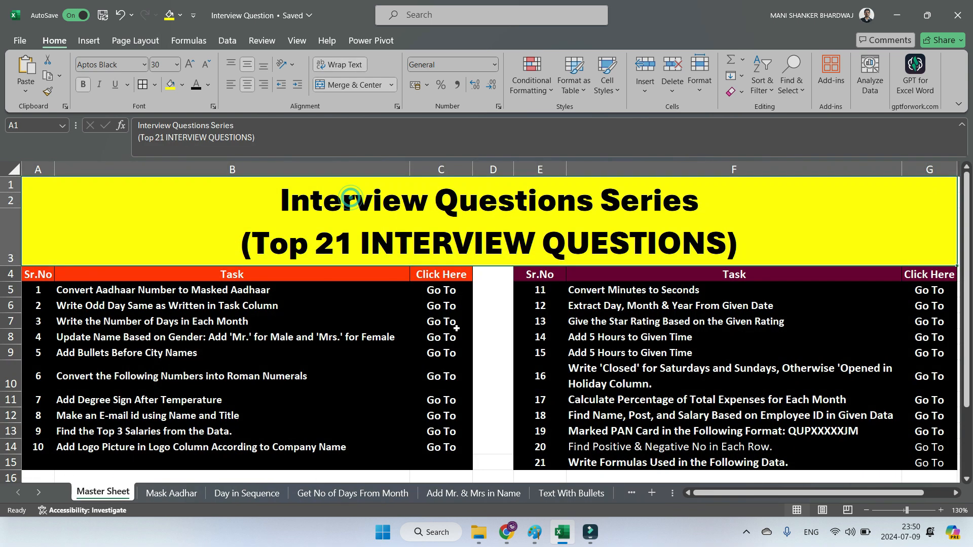
# Open question 7, Add Degree Sign After Temperature, and enter =B4&""&char(176)&"c" in C4 for the first city's temperature.
pyautogui.click(449, 400)
pyautogui.click(449, 400)
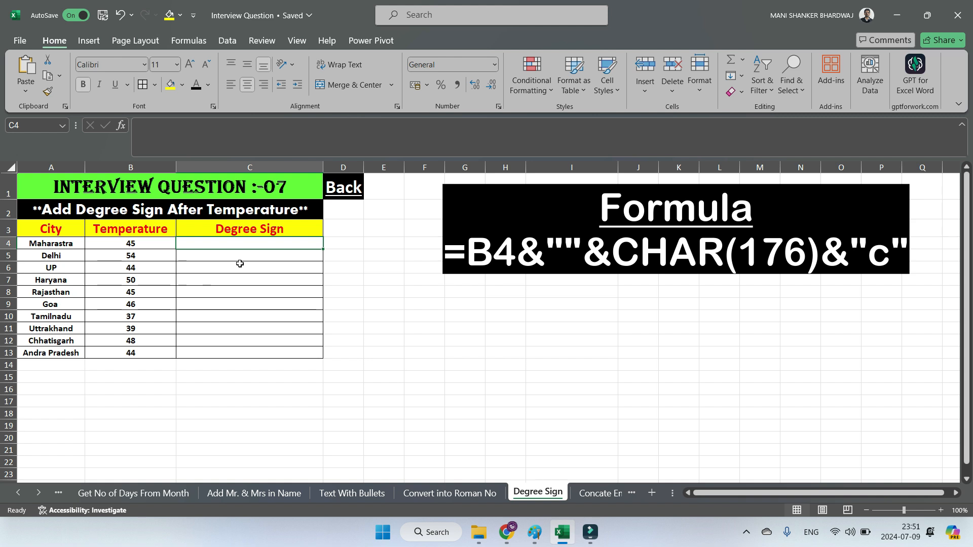
pyautogui.write('=')
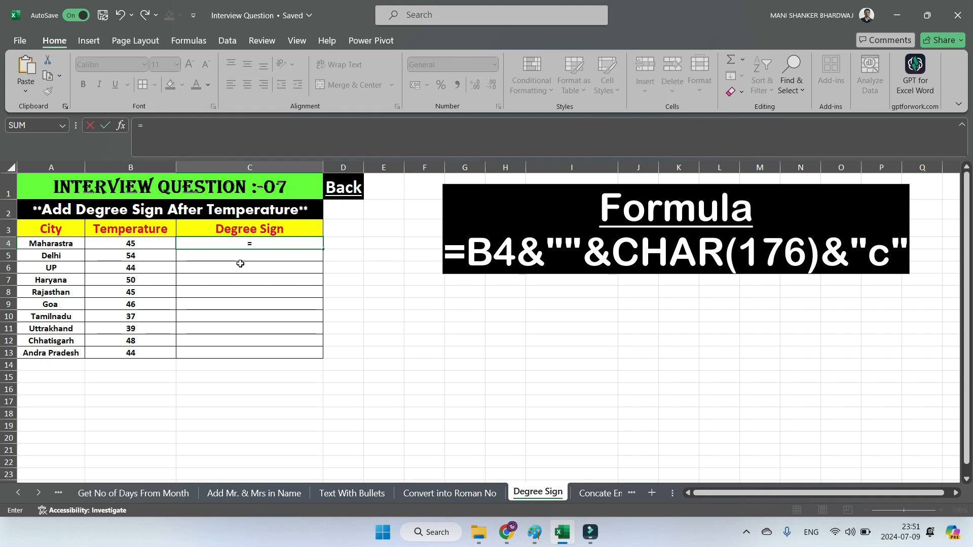
pyautogui.click(143, 242)
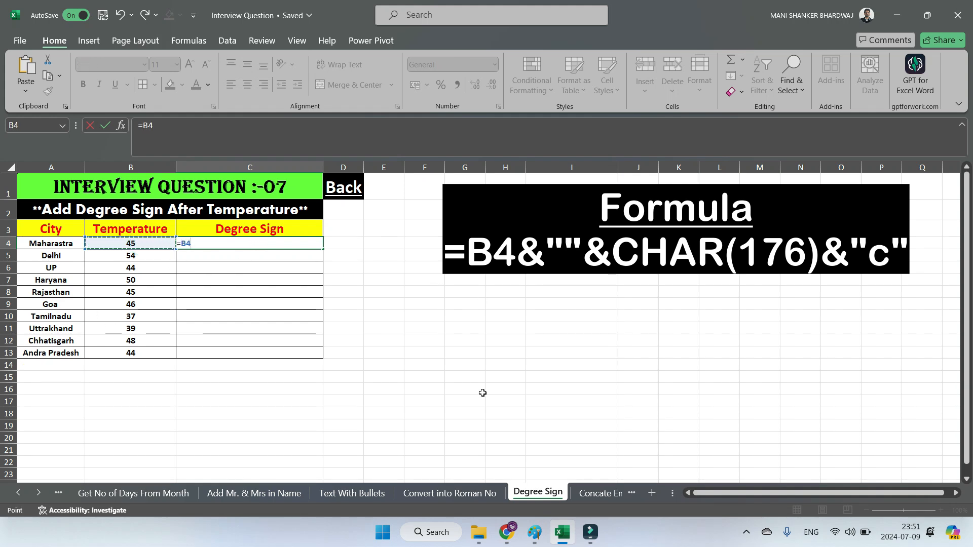
pyautogui.write('&')
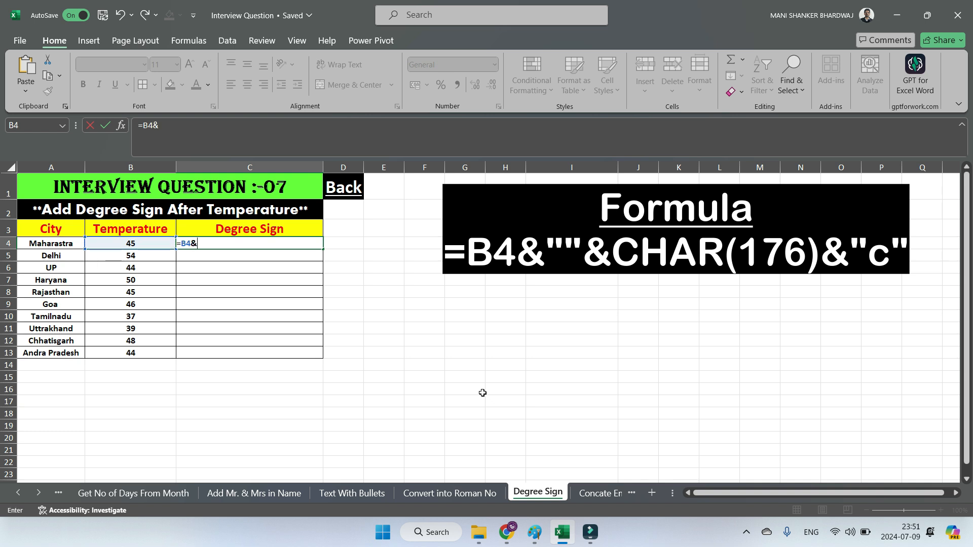
pyautogui.write('""&')
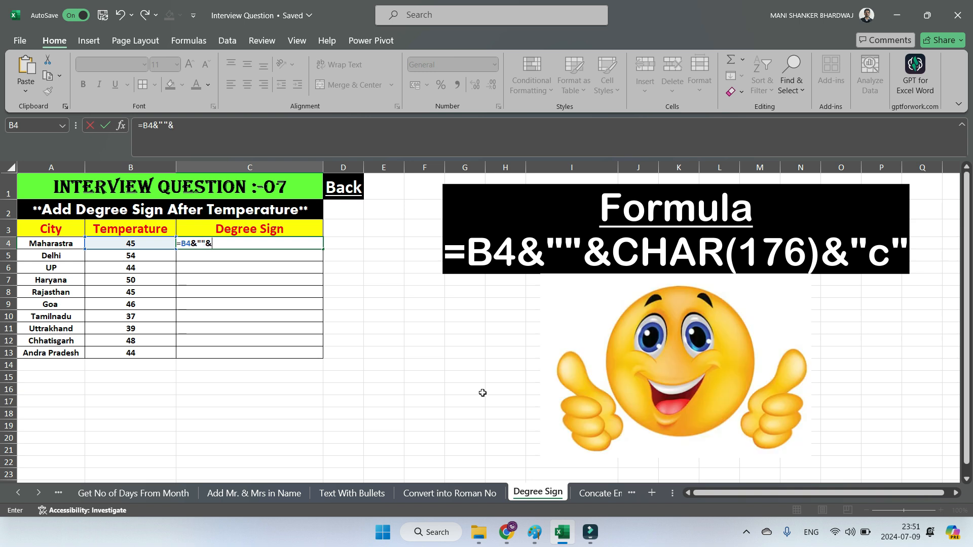
pyautogui.write('char')
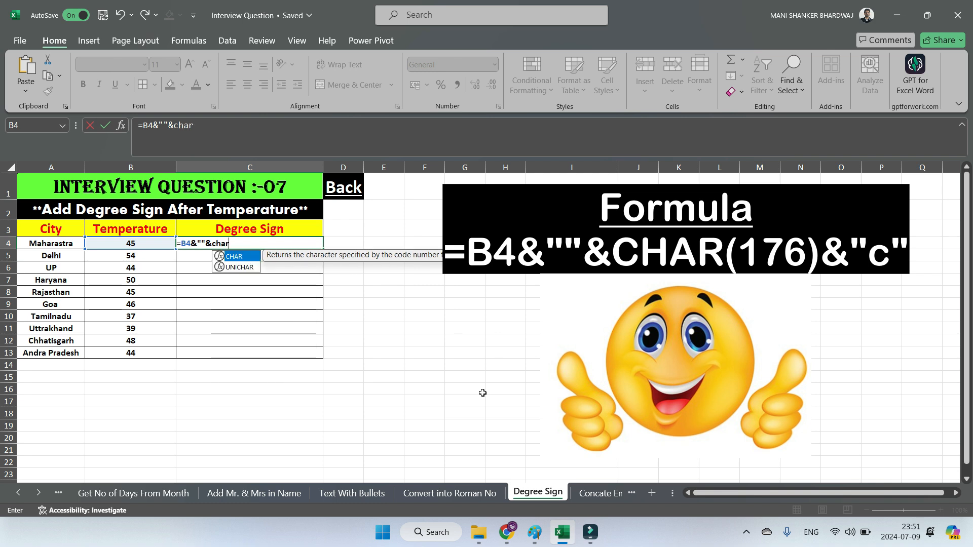
pyautogui.write('(')
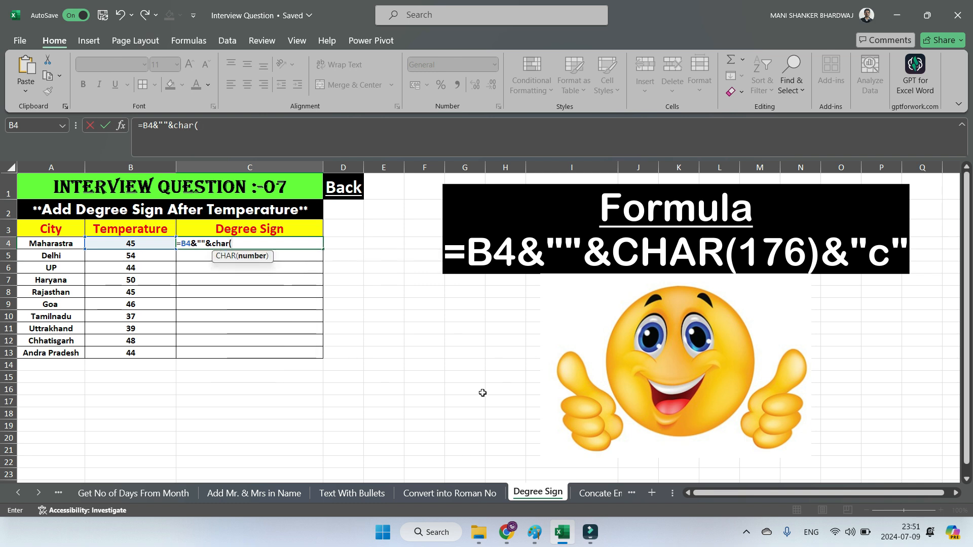
pyautogui.write('176')
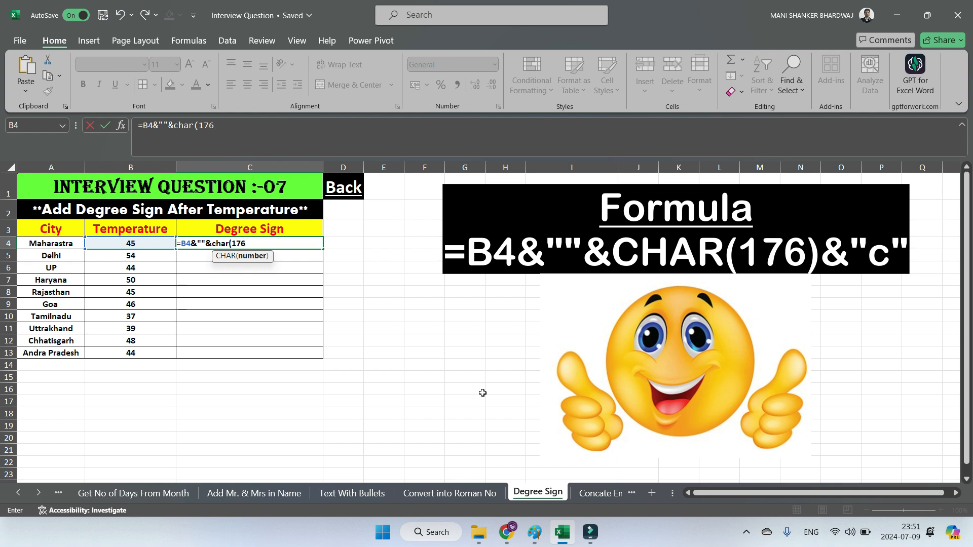
pyautogui.write(')&')
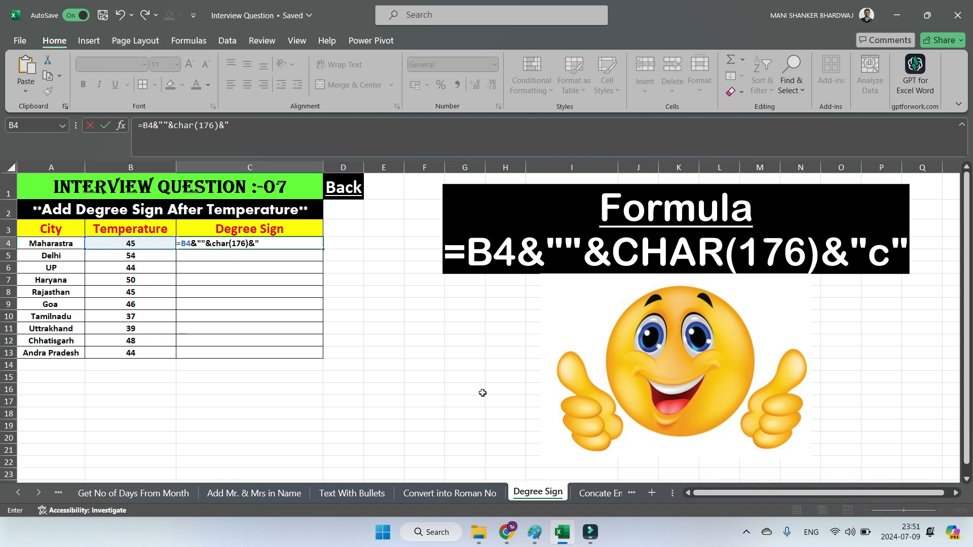
pyautogui.write('"c"')
pyautogui.press('Return')
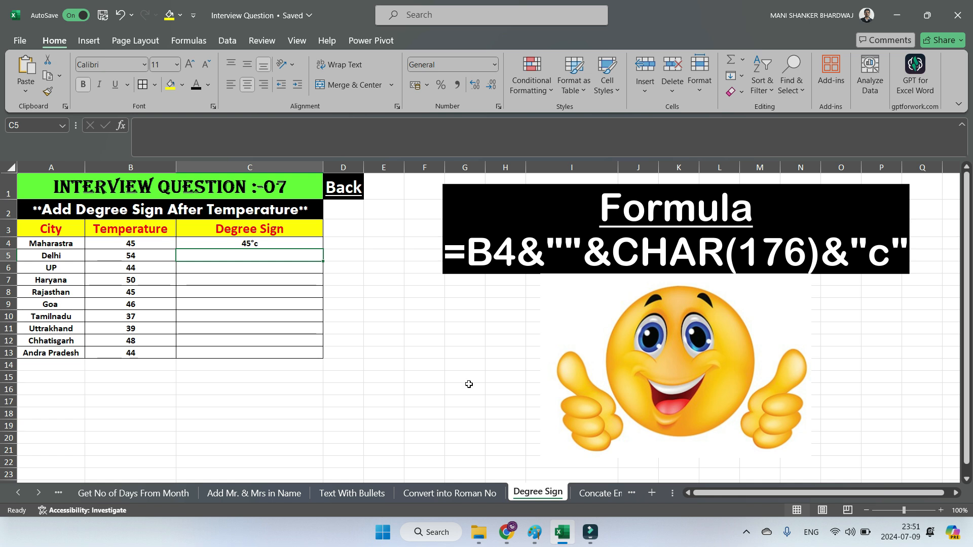
pyautogui.click(294, 245)
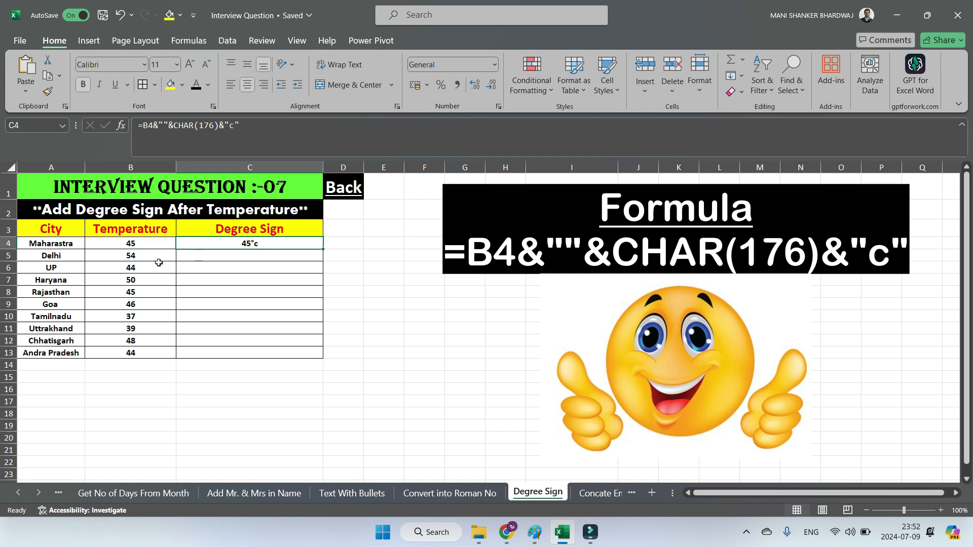
# Fill the degree sign formula from C4 down to C13 and return to the Master Sheet.
pyautogui.doubleClick(322, 249)
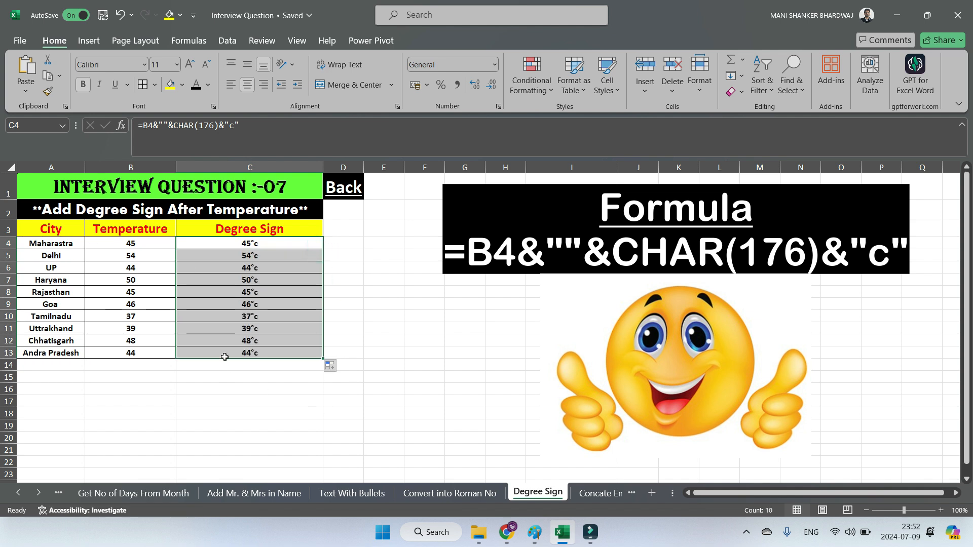
pyautogui.click(375, 280)
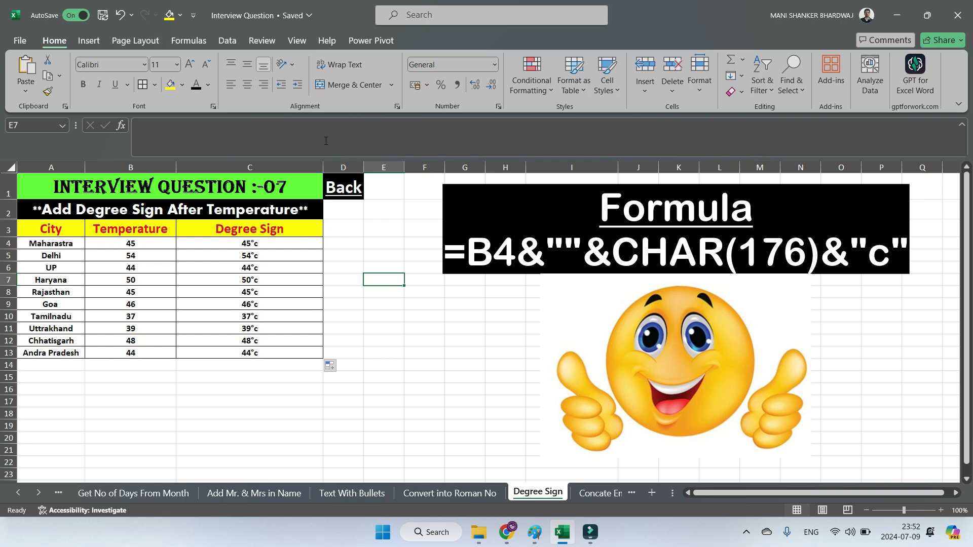
pyautogui.click(352, 187)
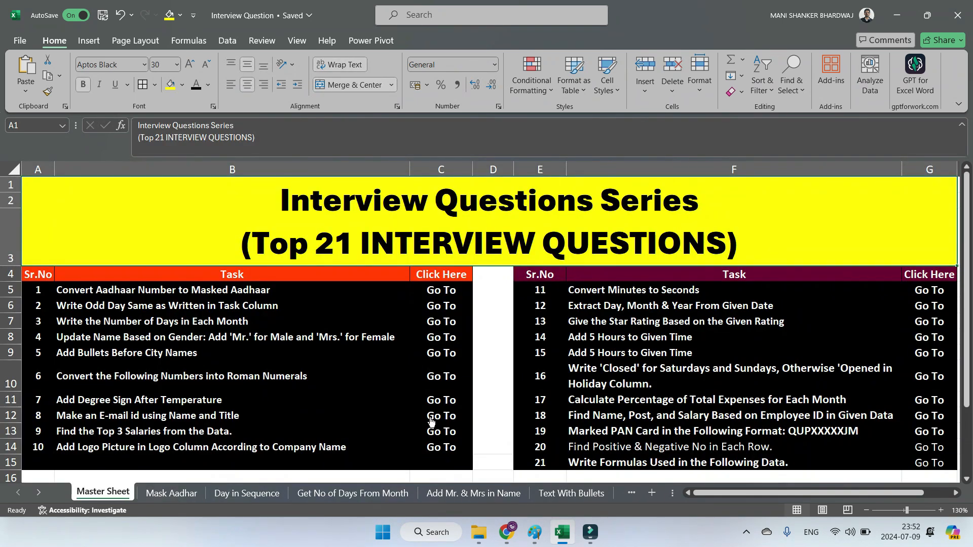
# Open question 8, Make an E-mail id using Name and Title, and enter =CONCAT(A4,B4,"gmail.com") in C4.
pyautogui.click(431, 421)
pyautogui.click(620, 361)
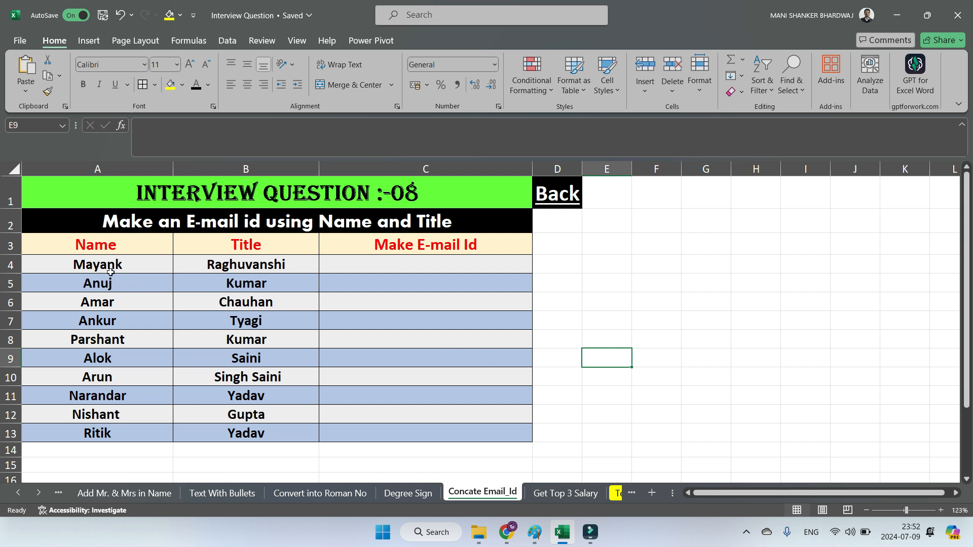
pyautogui.click(373, 261)
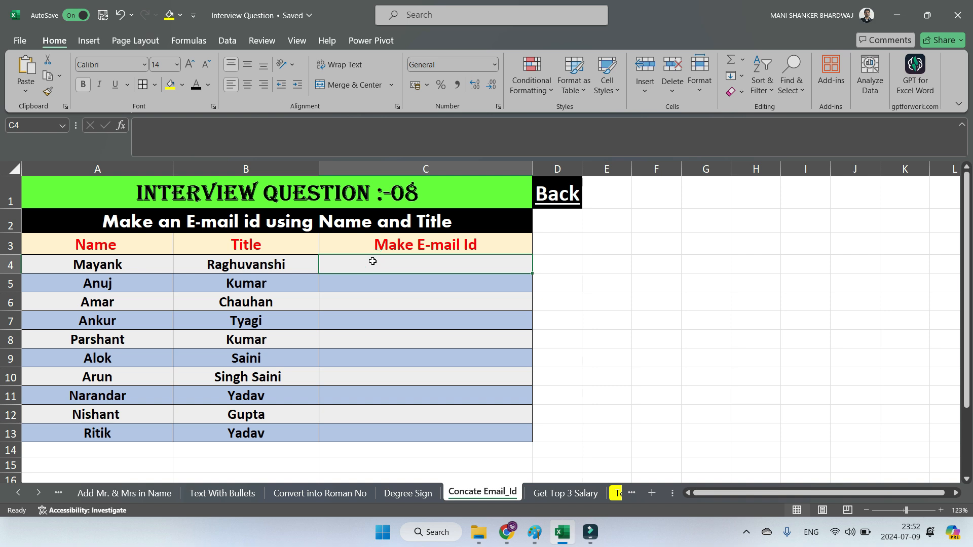
pyautogui.write('=')
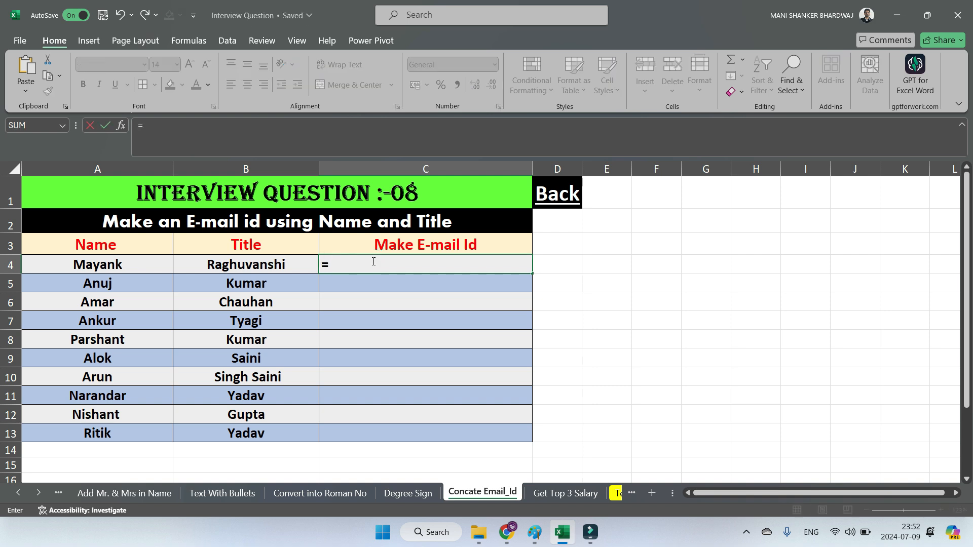
pyautogui.write('Con')
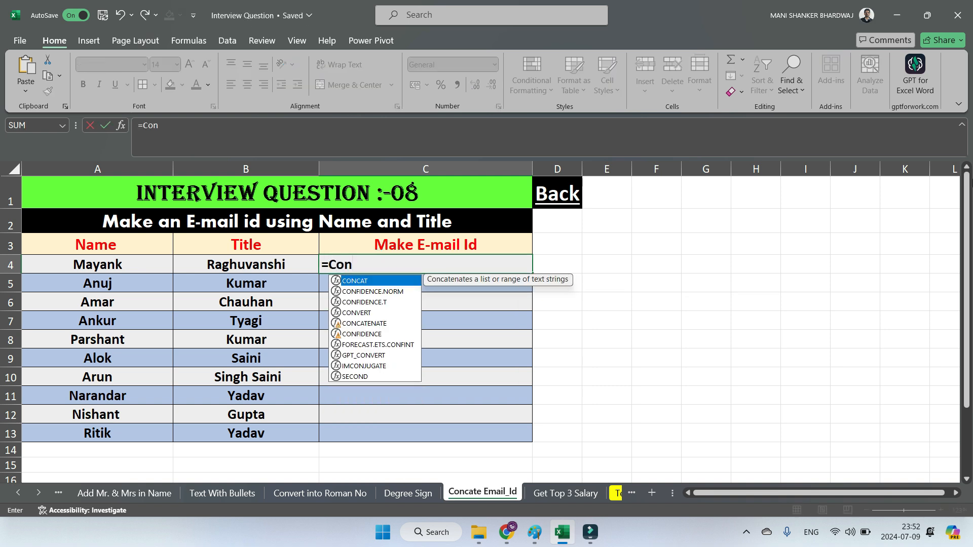
pyautogui.press('Tab')
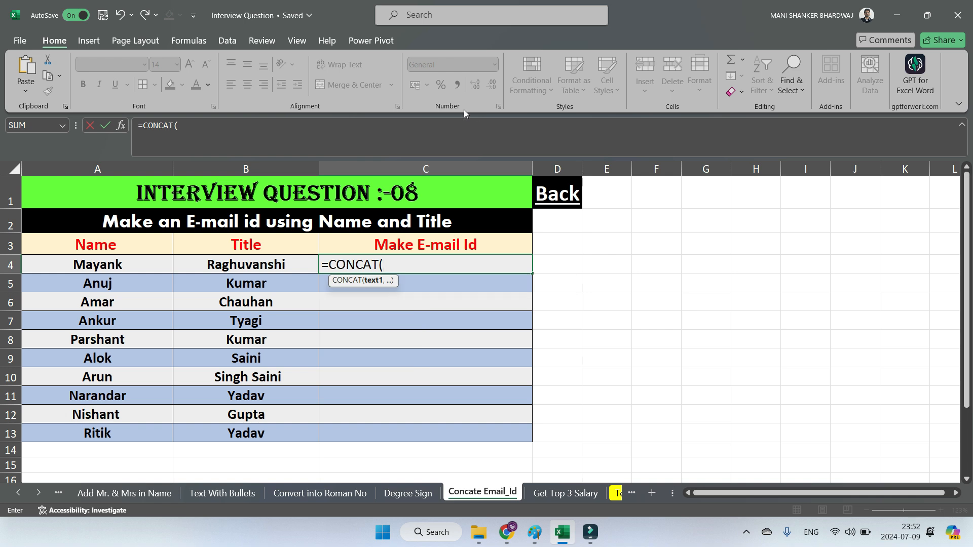
pyautogui.click(118, 266)
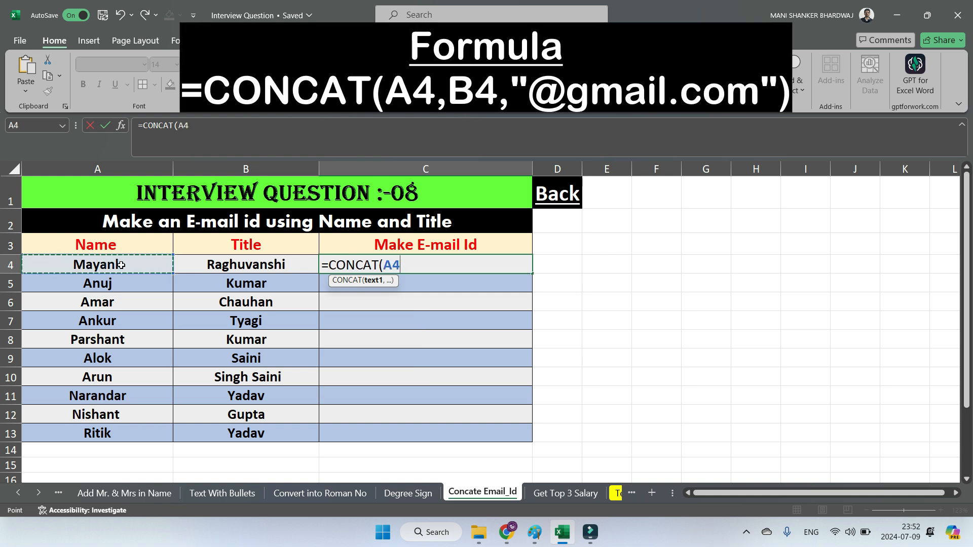
pyautogui.write(',')
pyautogui.click(233, 263)
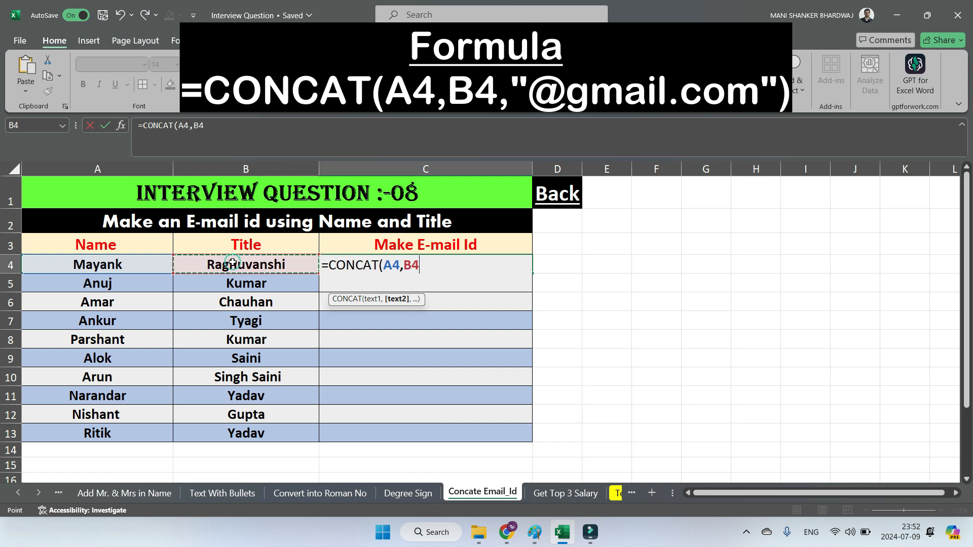
pyautogui.write(',"')
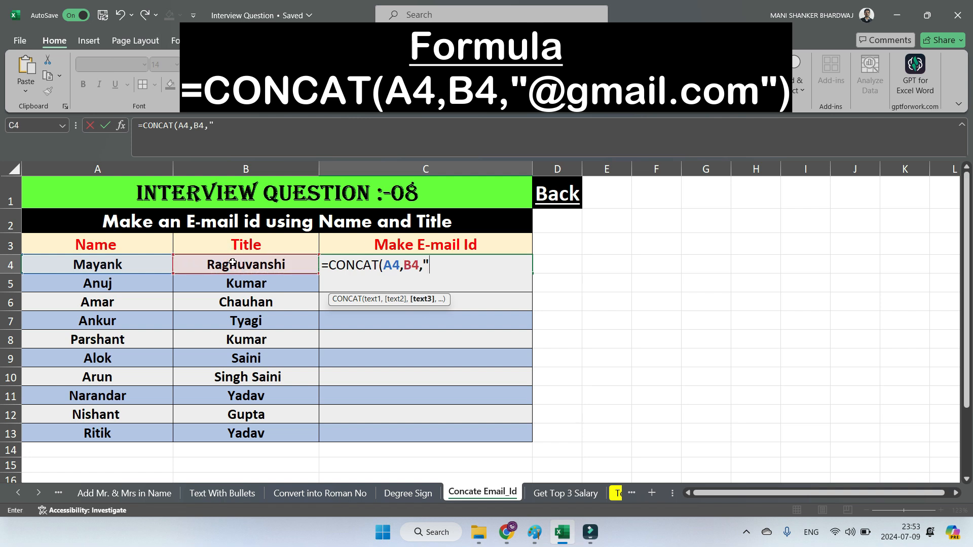
pyautogui.write('gmail.com')
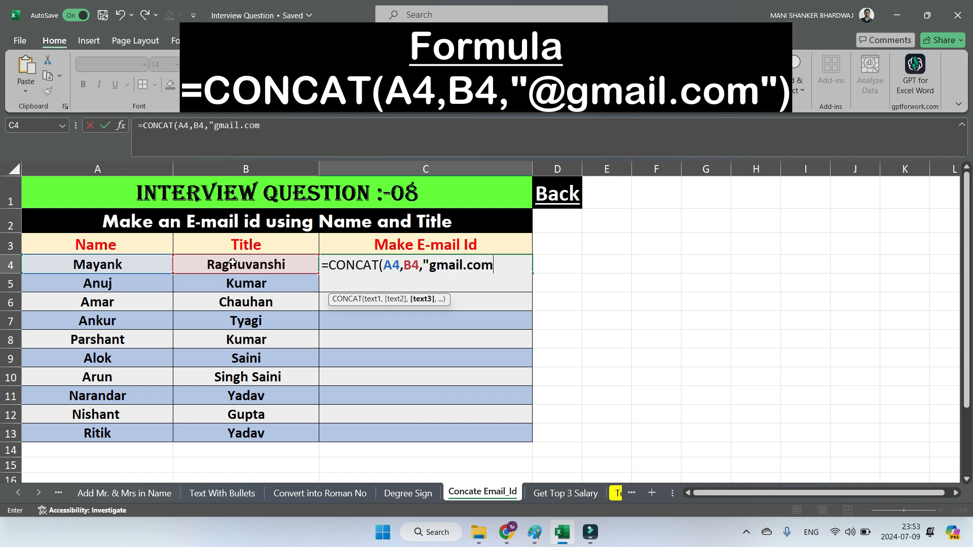
pyautogui.write('")')
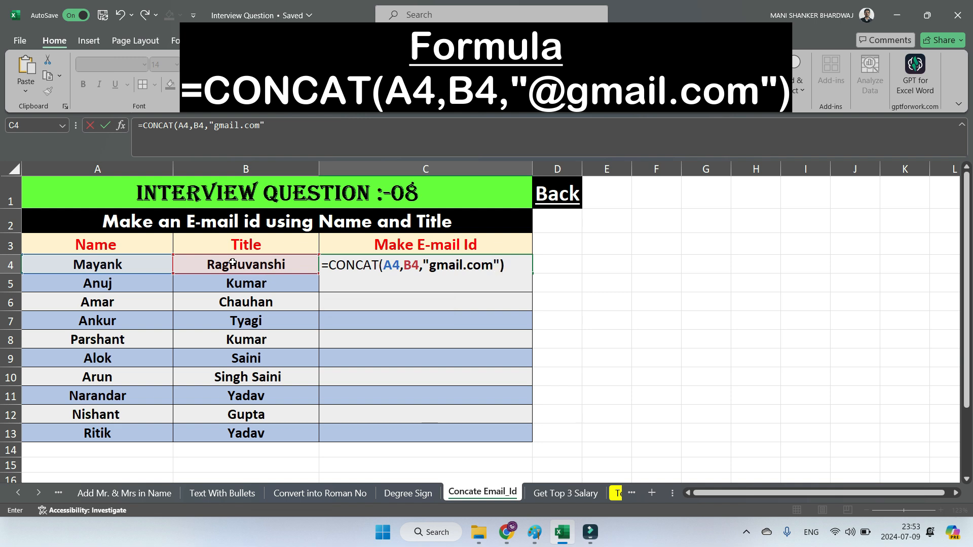
pyautogui.press('Return')
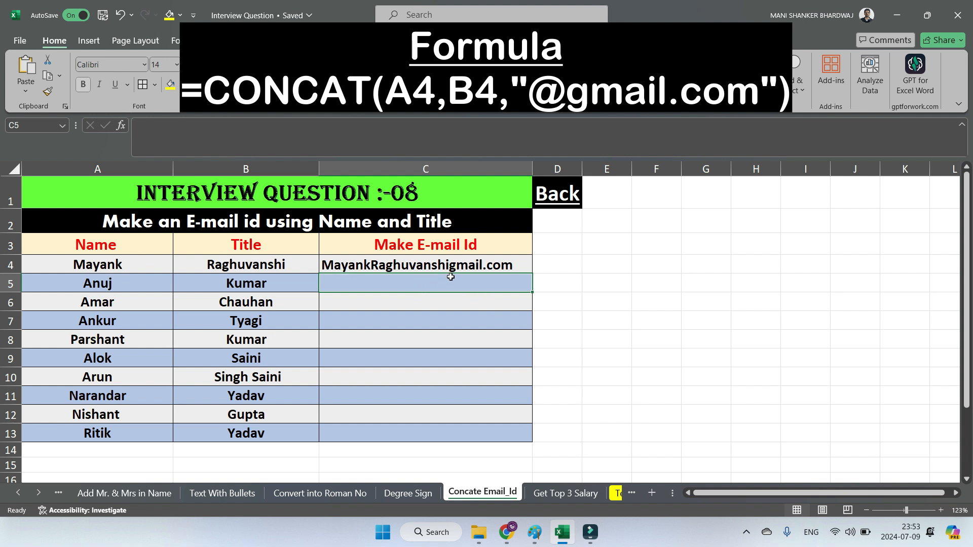
pyautogui.click(497, 264)
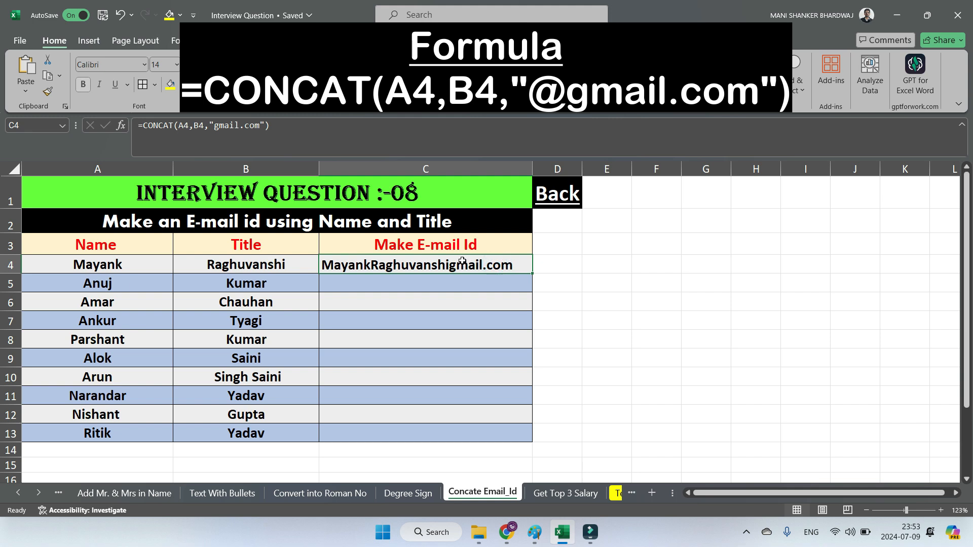
pyautogui.doubleClick(462, 262)
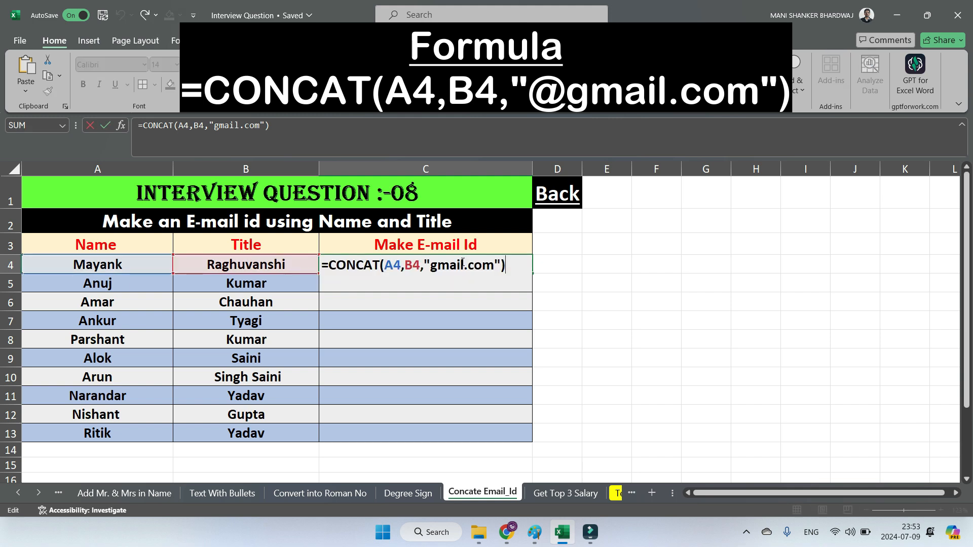
pyautogui.click(432, 267)
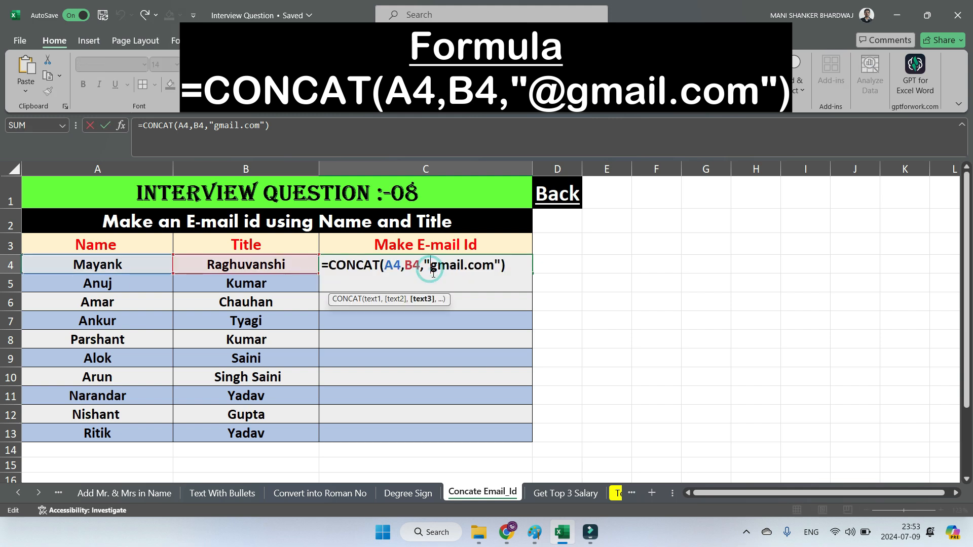
pyautogui.write('@')
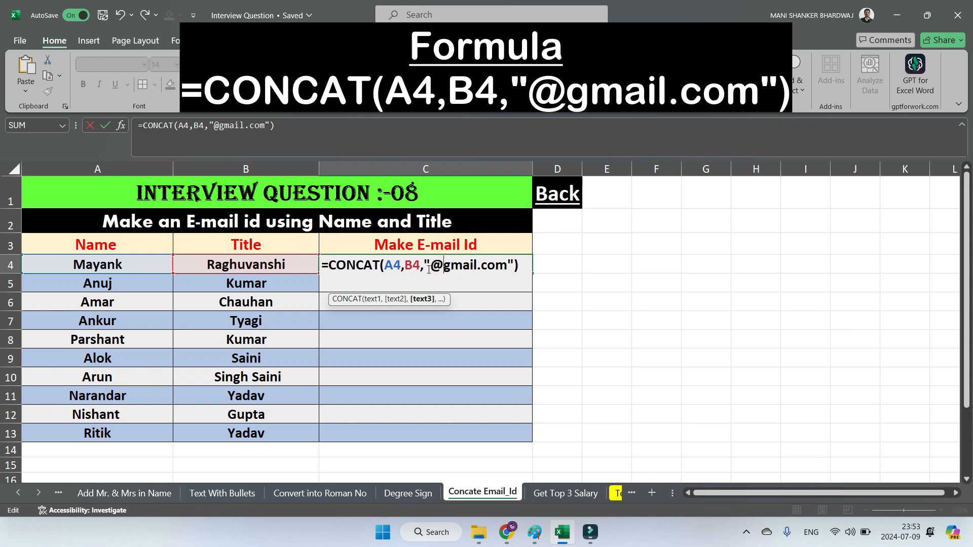
pyautogui.press('Return')
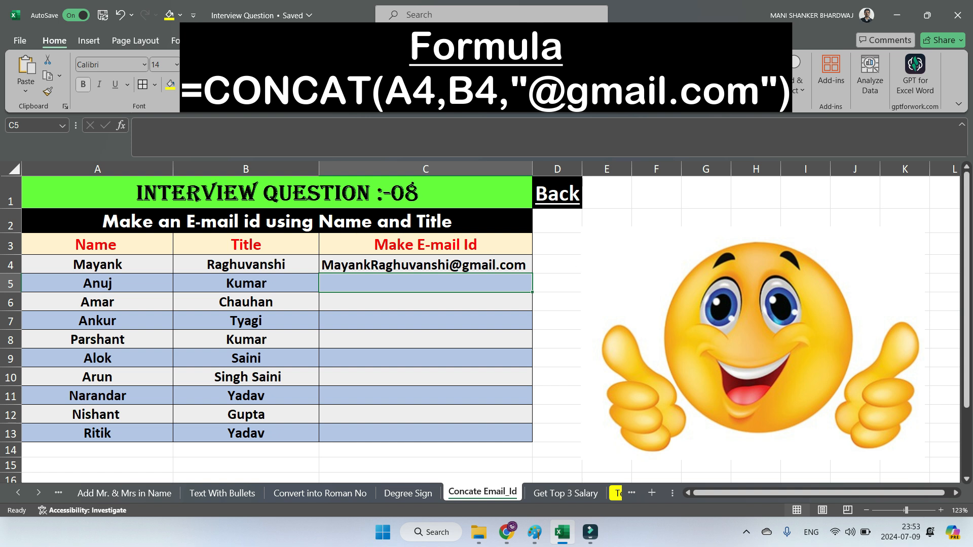
# Fill the e-mail formula from C4 down to C13 and return to the Master Sheet.
pyautogui.click(521, 269)
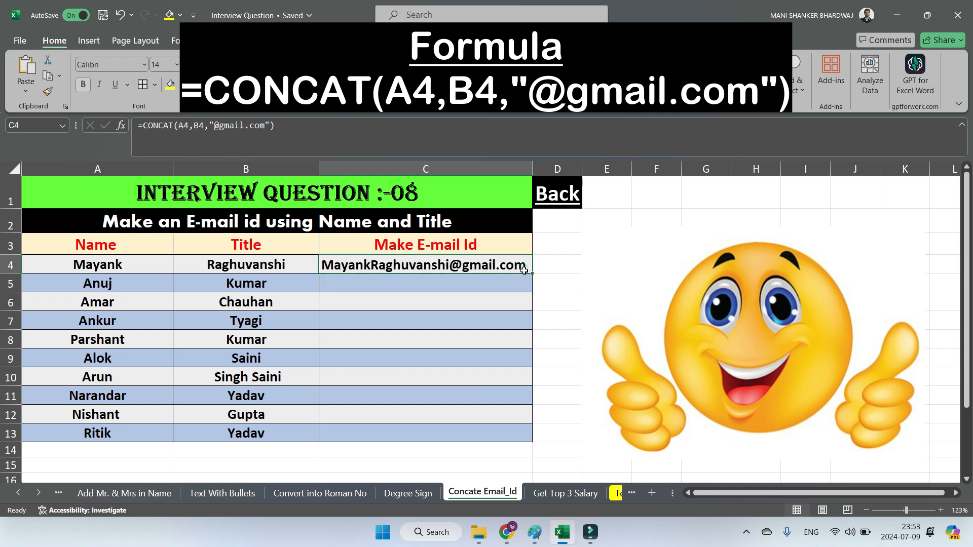
pyautogui.doubleClick(535, 275)
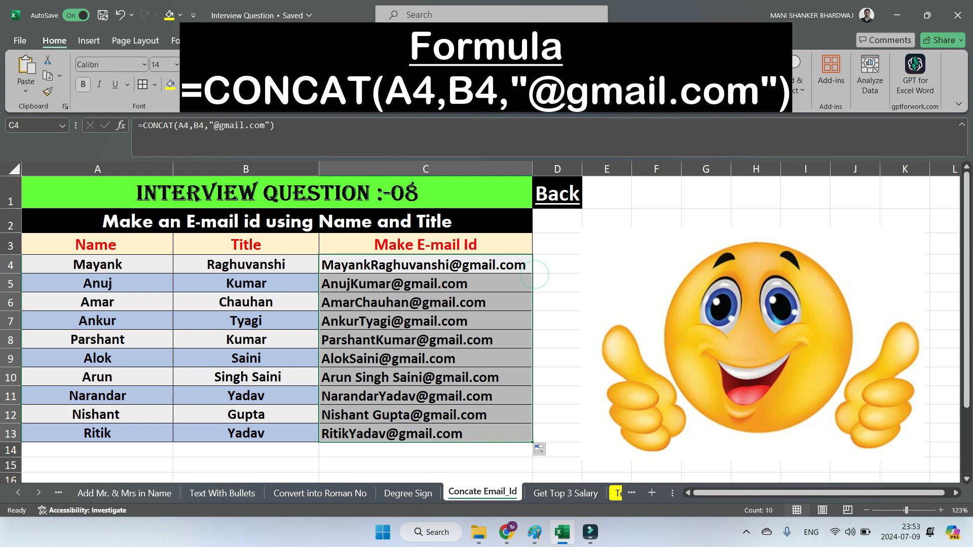
pyautogui.click(606, 340)
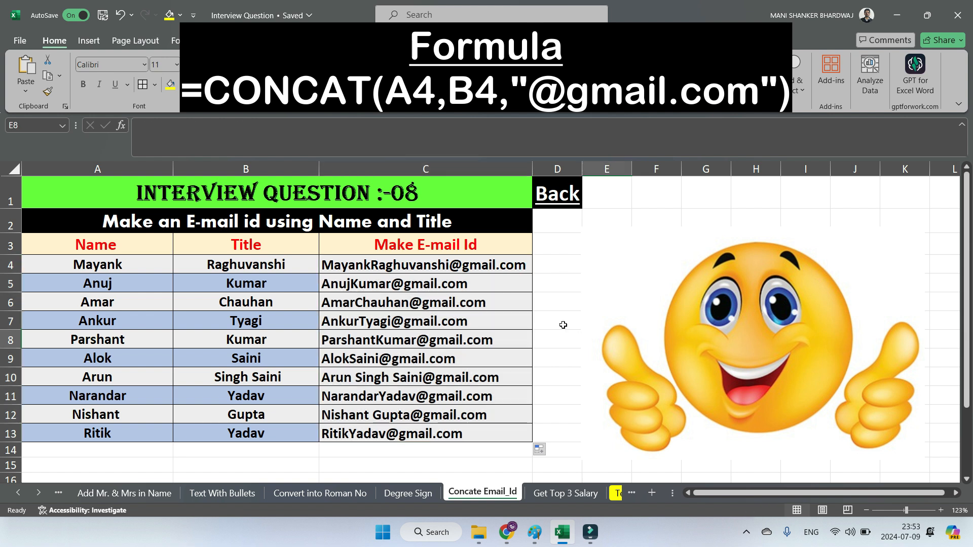
pyautogui.click(562, 199)
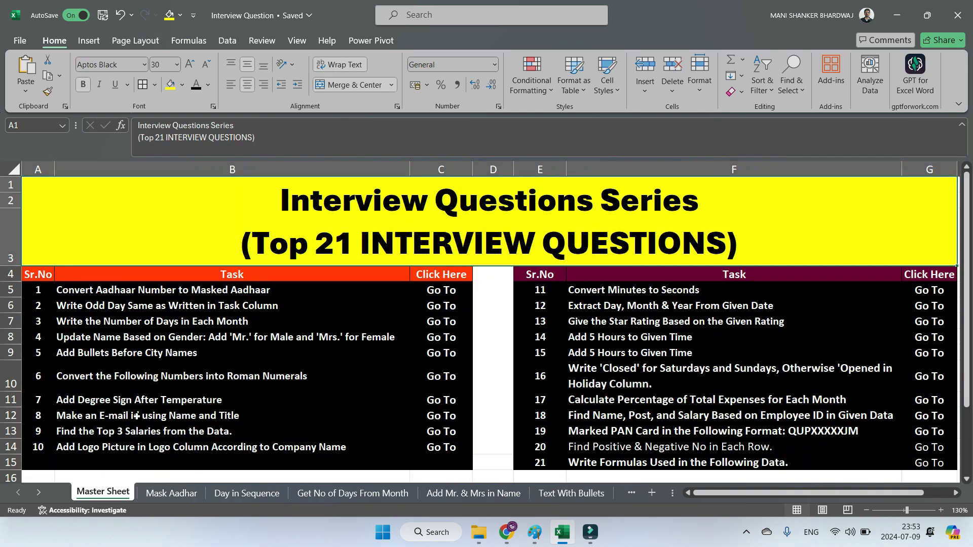
# Open question 9, Find the Top 3 Salaries from the Data, and enter =LARGE(Table4[Salary],F4) in G4.
pyautogui.click(448, 434)
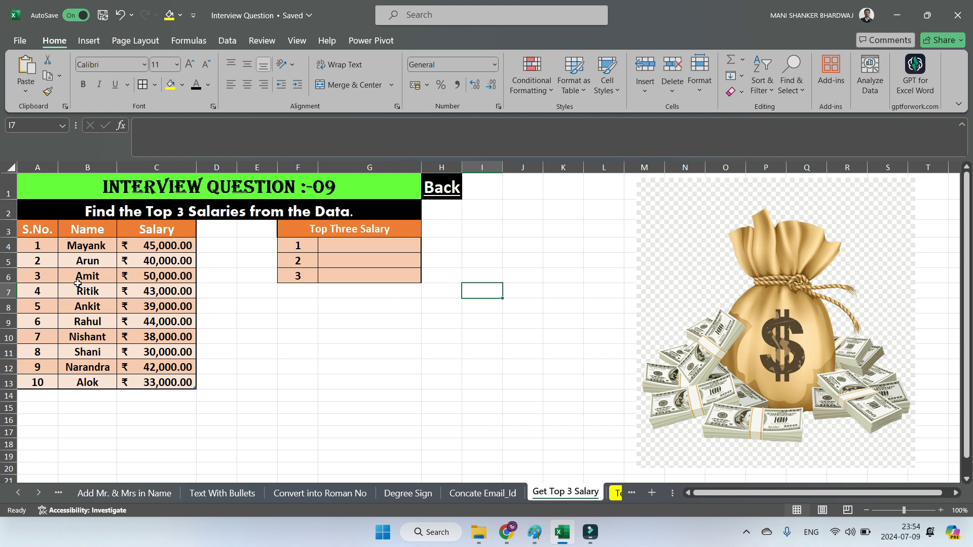
pyautogui.click(315, 347)
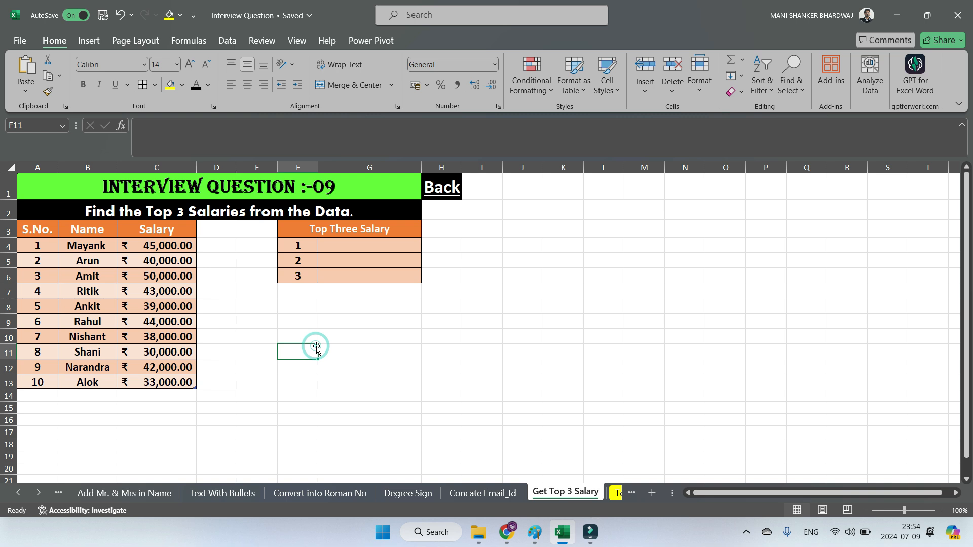
pyautogui.click(352, 250)
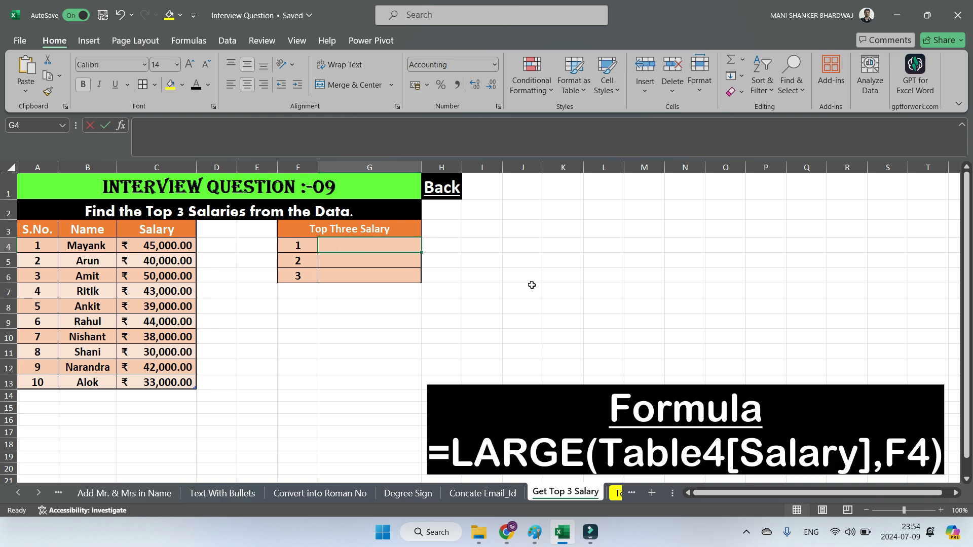
pyautogui.write('=Lar')
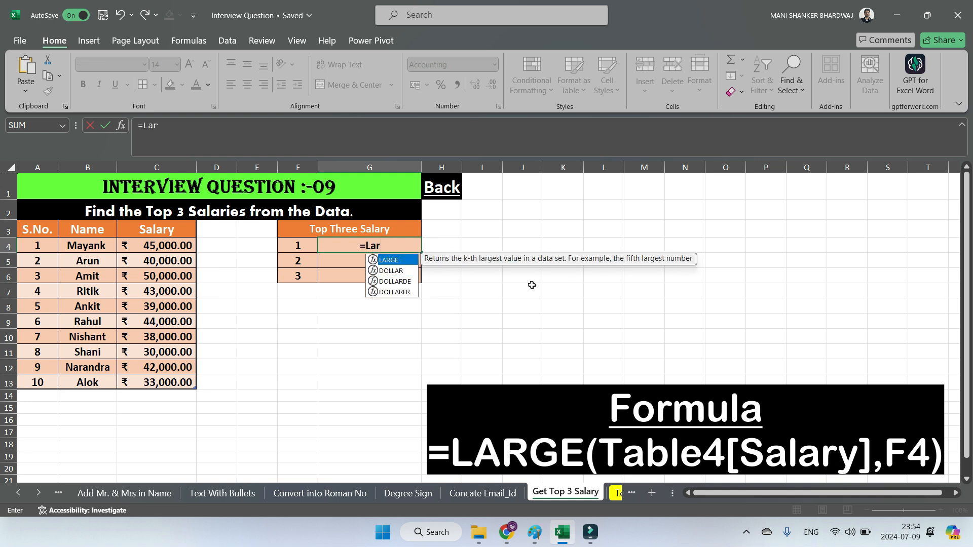
pyautogui.press('Tab')
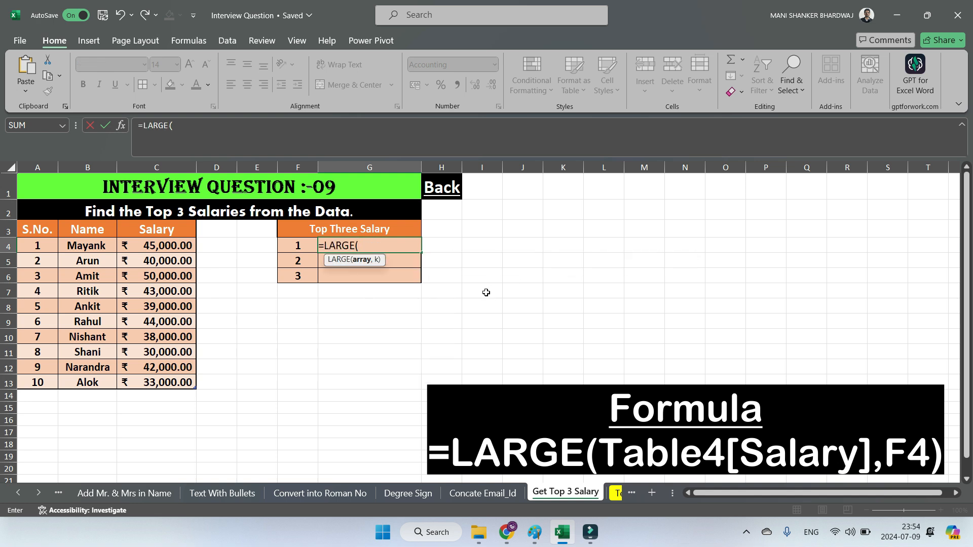
pyautogui.moveTo(153, 247); pyautogui.dragTo(173, 380)
pyautogui.write(',')
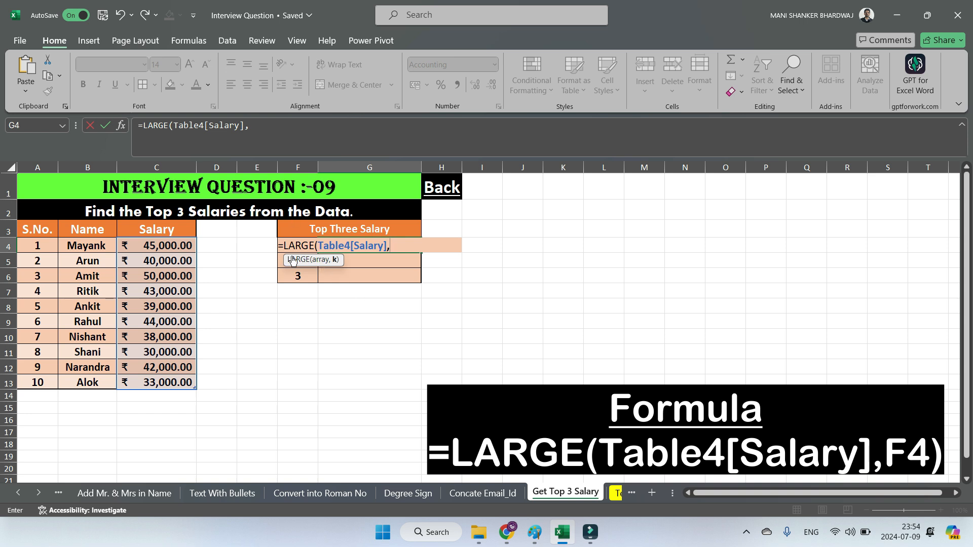
pyautogui.write('F4)')
pyautogui.press('Return')
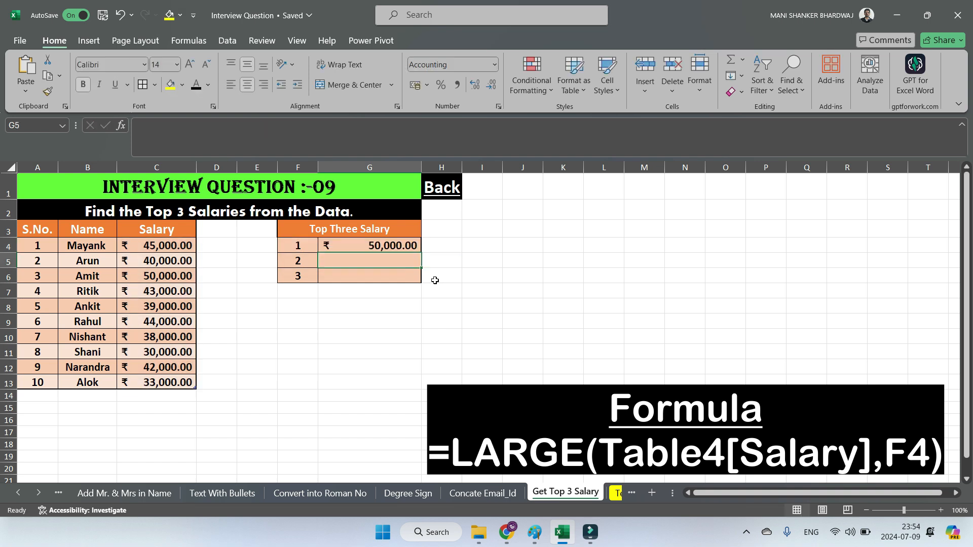
# Widen column G to roughly twice its width and review the LARGE formula in G4.
pyautogui.click(361, 246)
pyautogui.moveTo(421, 167); pyautogui.dragTo(518, 170)
pyautogui.doubleClick(471, 243)
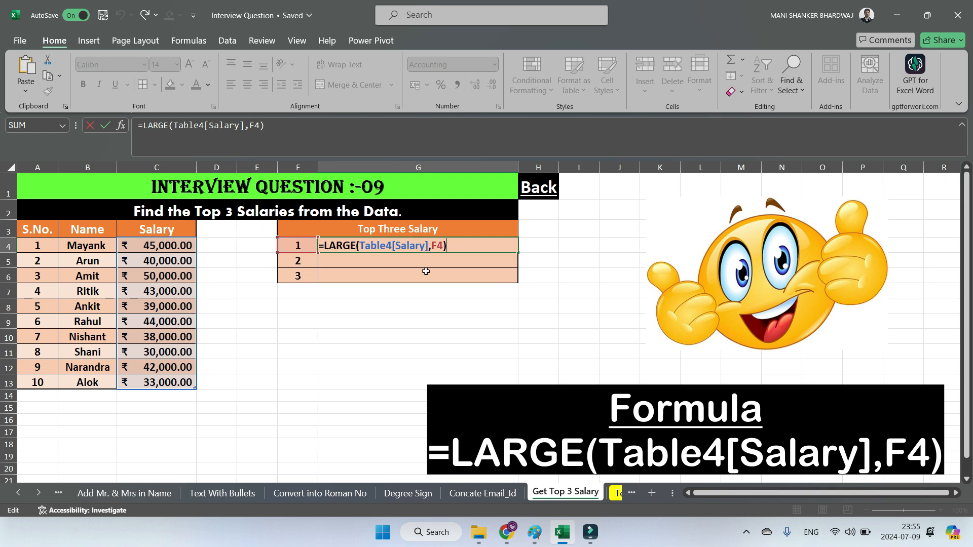
pyautogui.press('Return')
# Fill the LARGE formula from G4 down to G6 and return to the Master Sheet.
pyautogui.click(459, 246)
pyautogui.moveTo(518, 253); pyautogui.dragTo(518, 282)
pyautogui.click(567, 275)
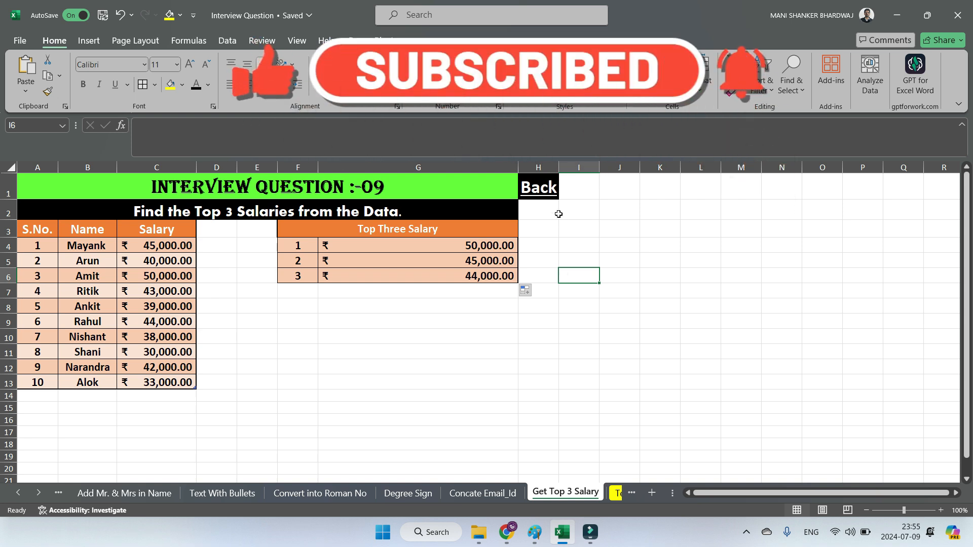
pyautogui.click(549, 195)
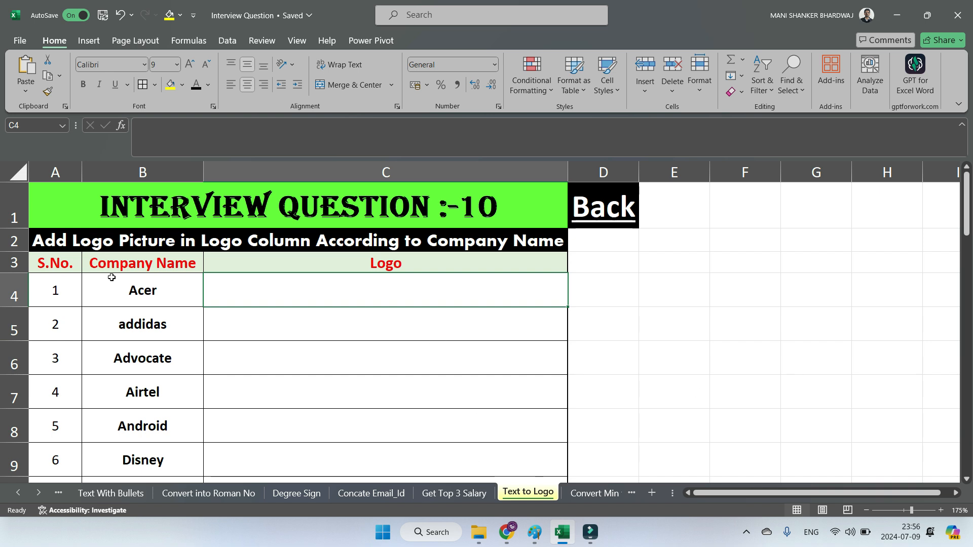
pyautogui.click(168, 298)
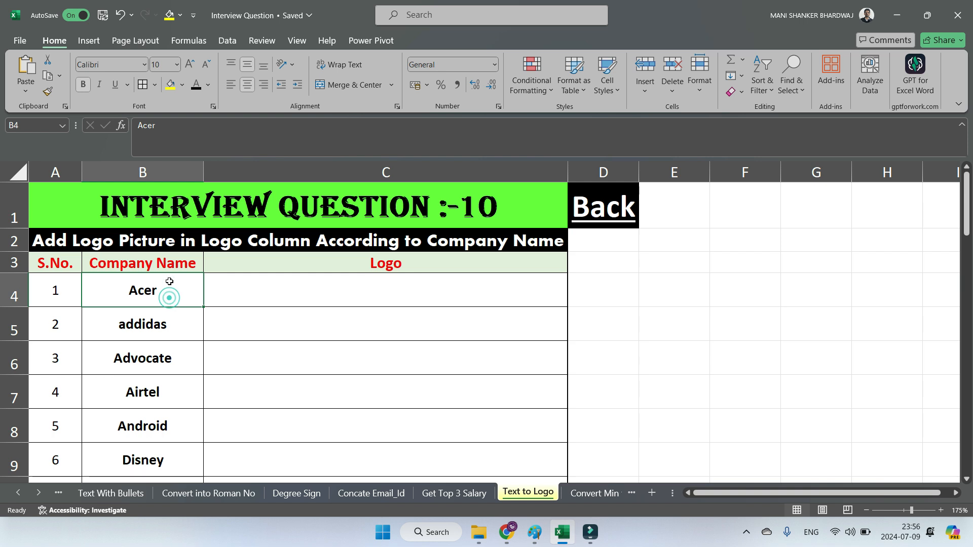
pyautogui.click(313, 296)
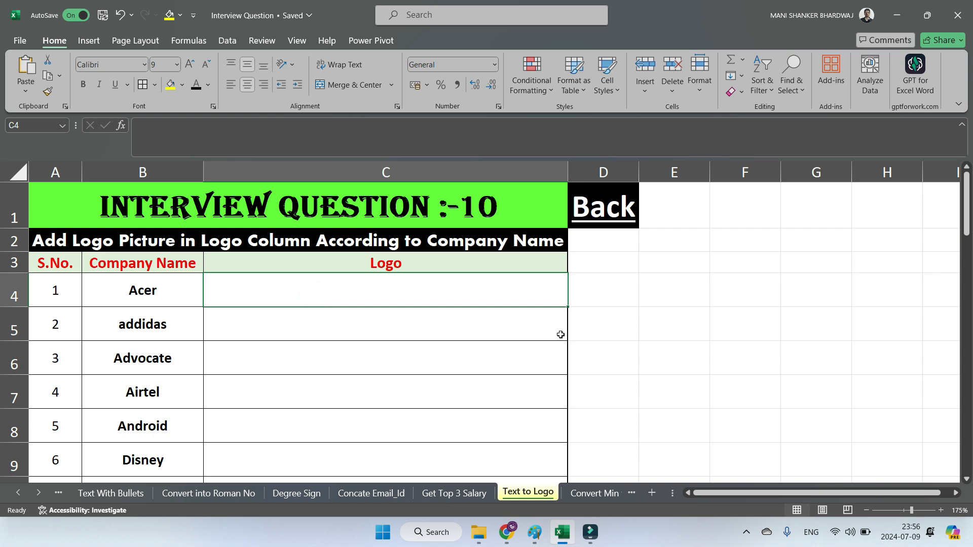
pyautogui.scroll(-4, 537, 363)
pyautogui.scroll(-7, 532, 371)
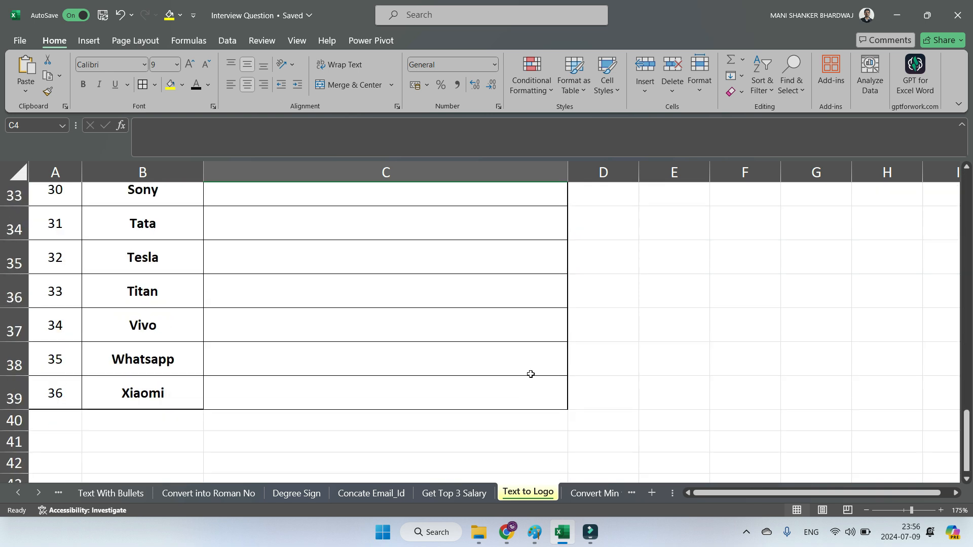
pyautogui.scroll(11, 531, 374)
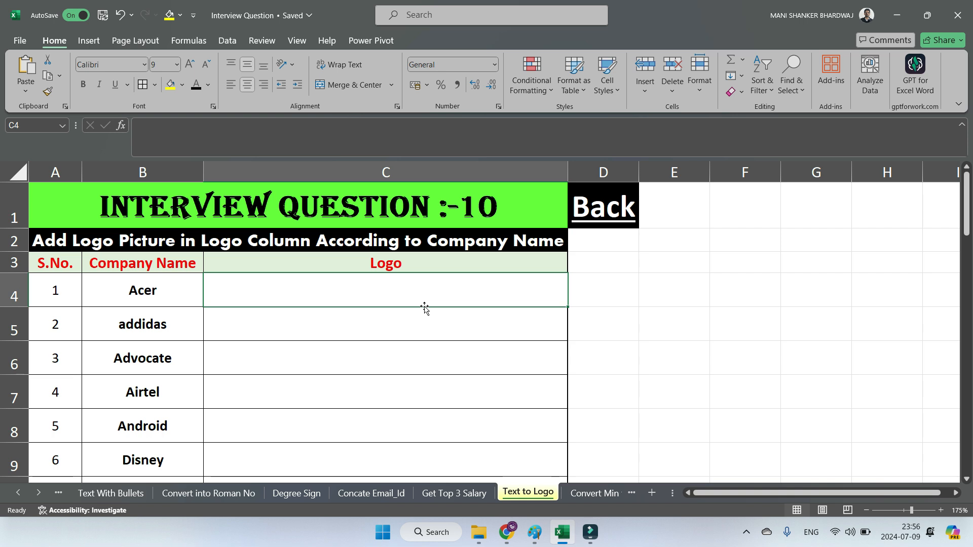
pyautogui.click(476, 295)
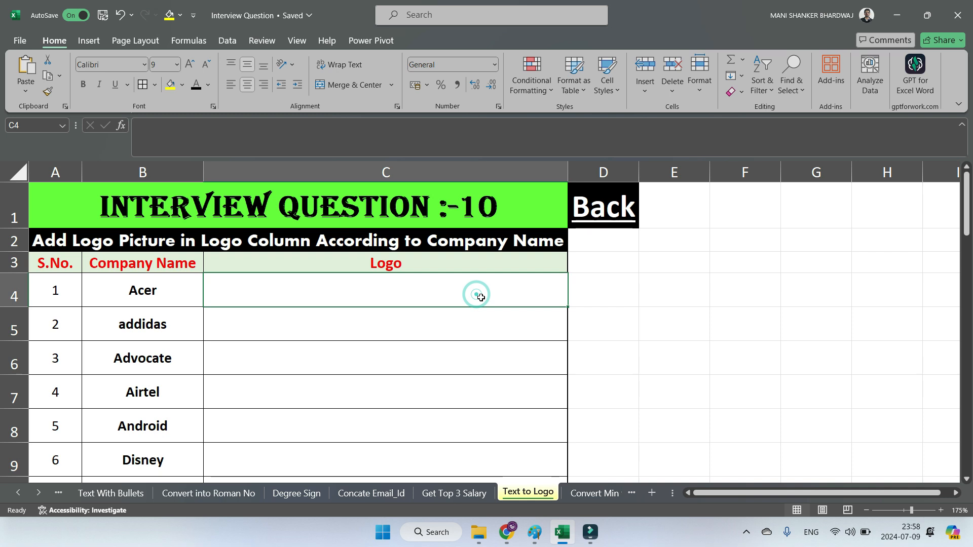
pyautogui.write('=image(')
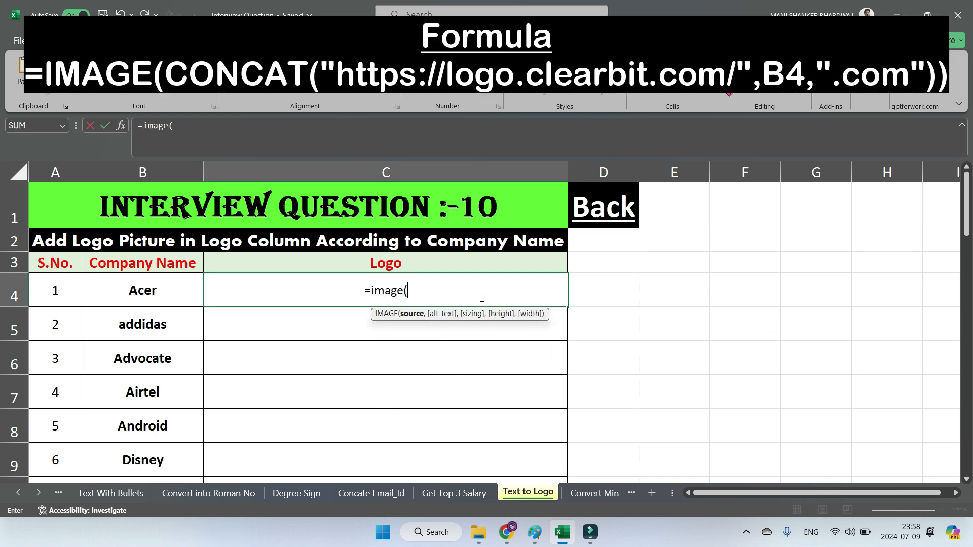
pyautogui.write('Con')
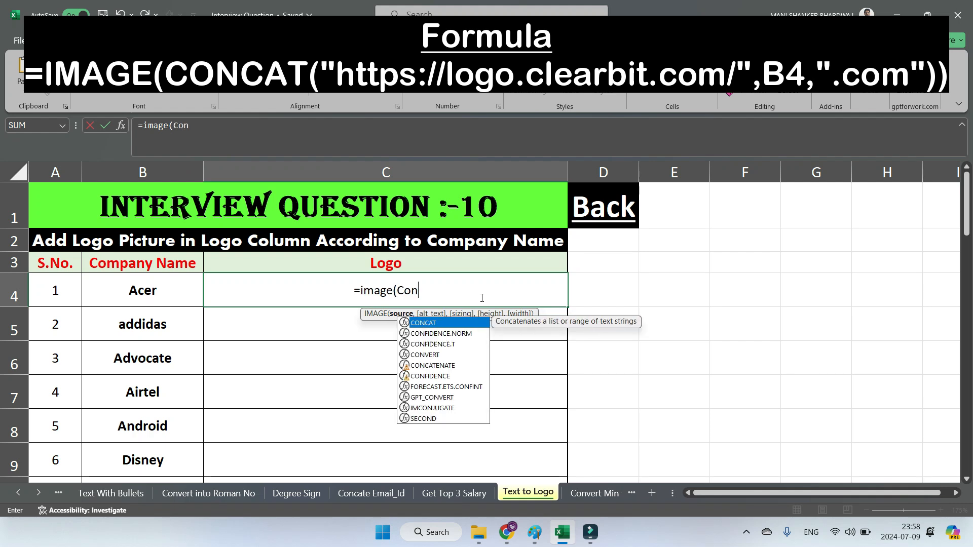
pyautogui.write('ca')
pyautogui.press('Tab')
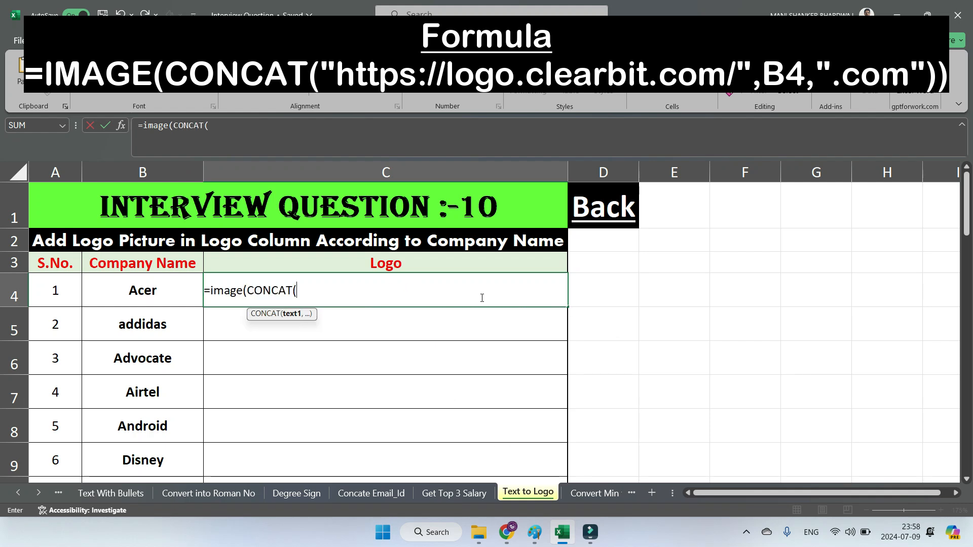
pyautogui.write('"')
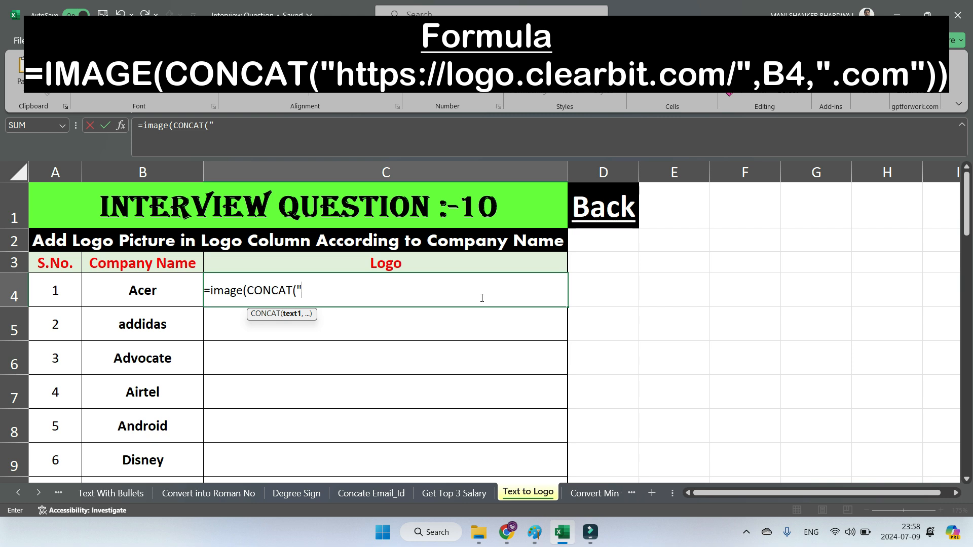
pyautogui.write('https://lo')
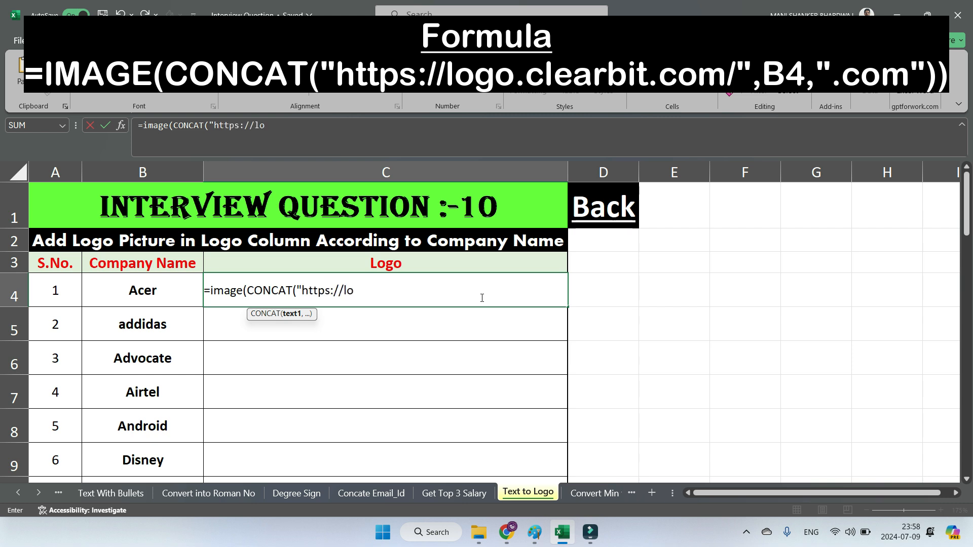
pyautogui.write('go.clearbit.com/')
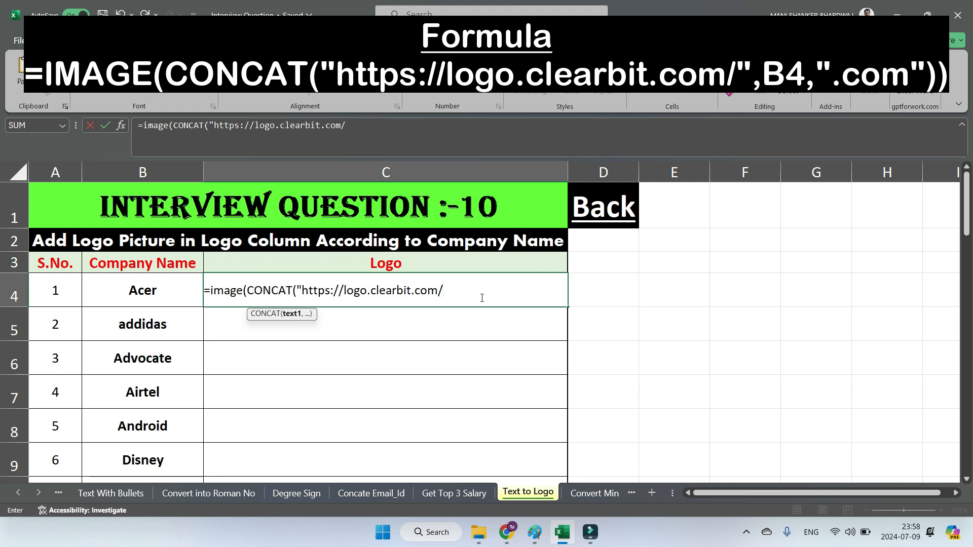
pyautogui.write('",')
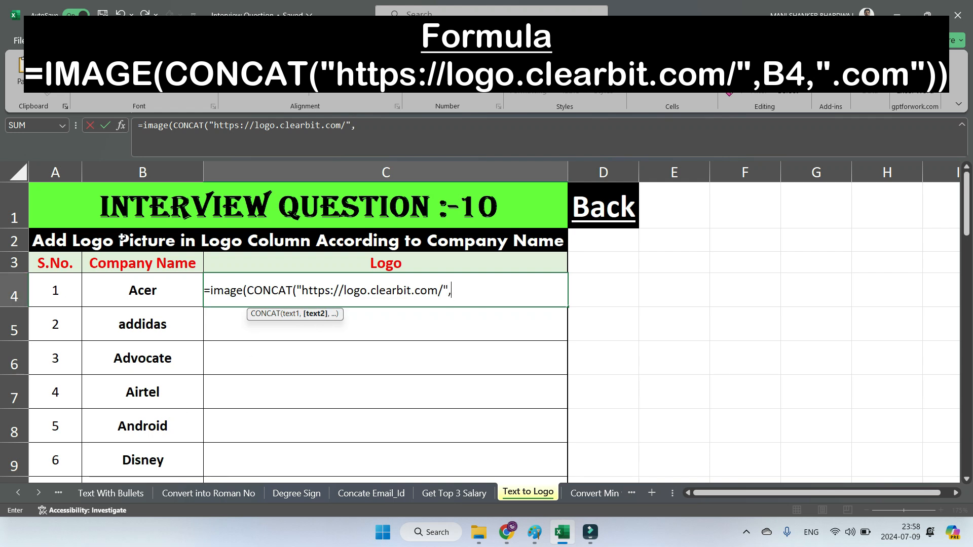
pyautogui.click(136, 282)
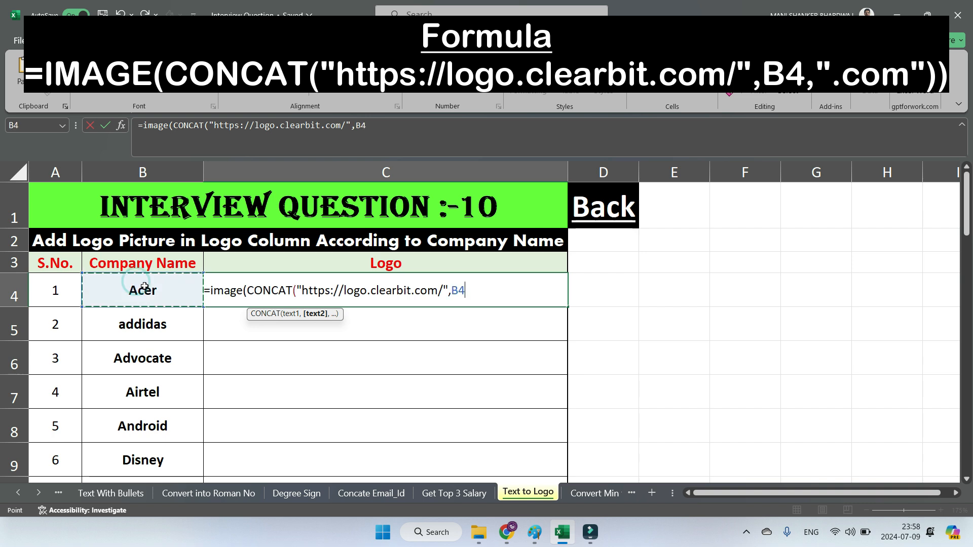
pyautogui.write(',')
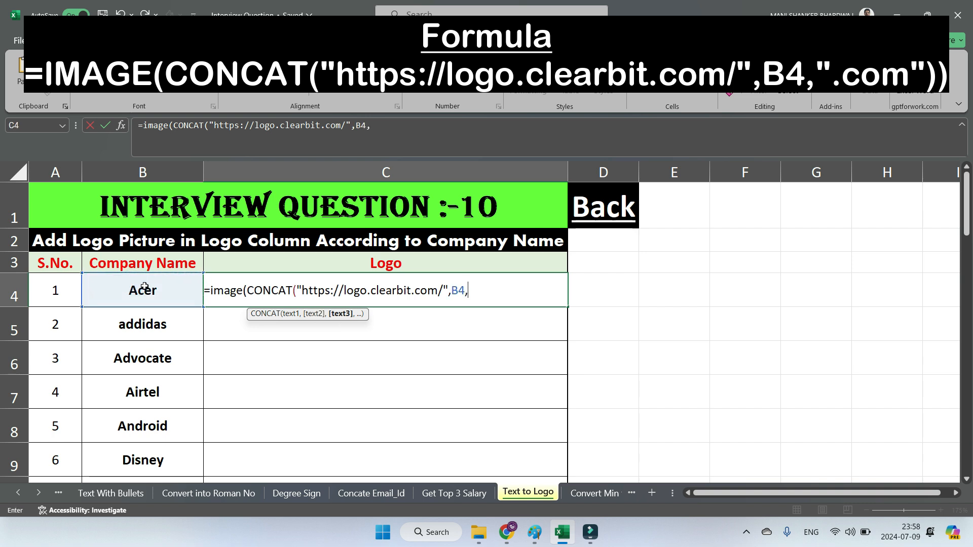
pyautogui.write('".com')
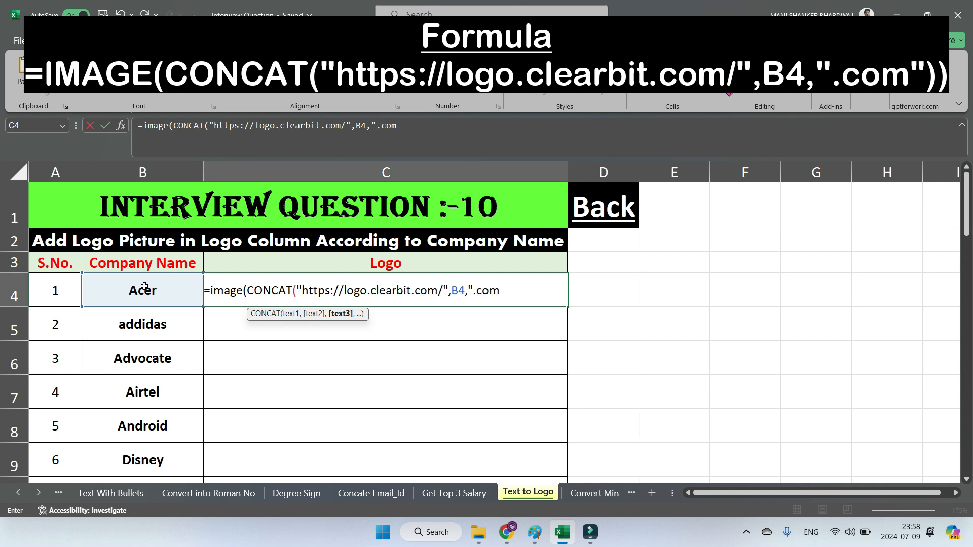
pyautogui.write('"')
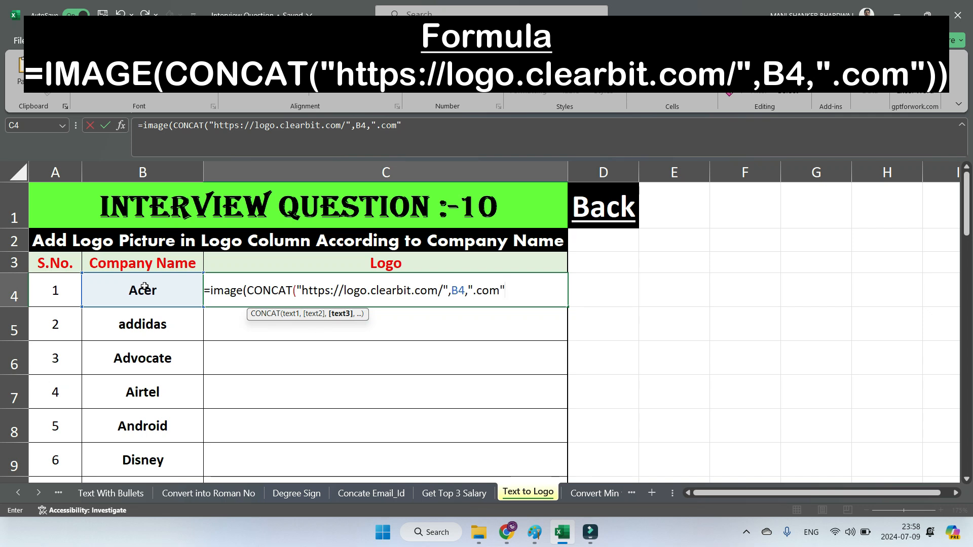
pyautogui.write('))')
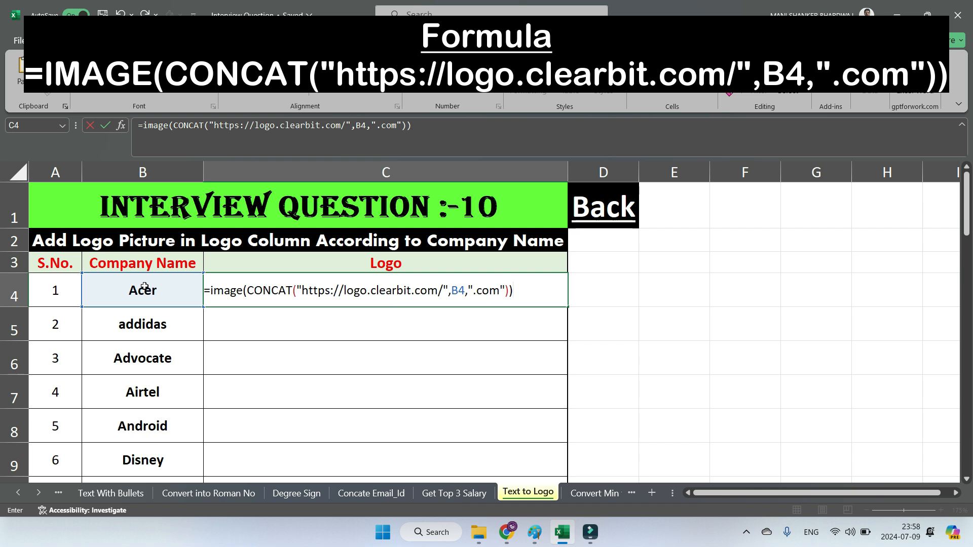
pyautogui.press('Return')
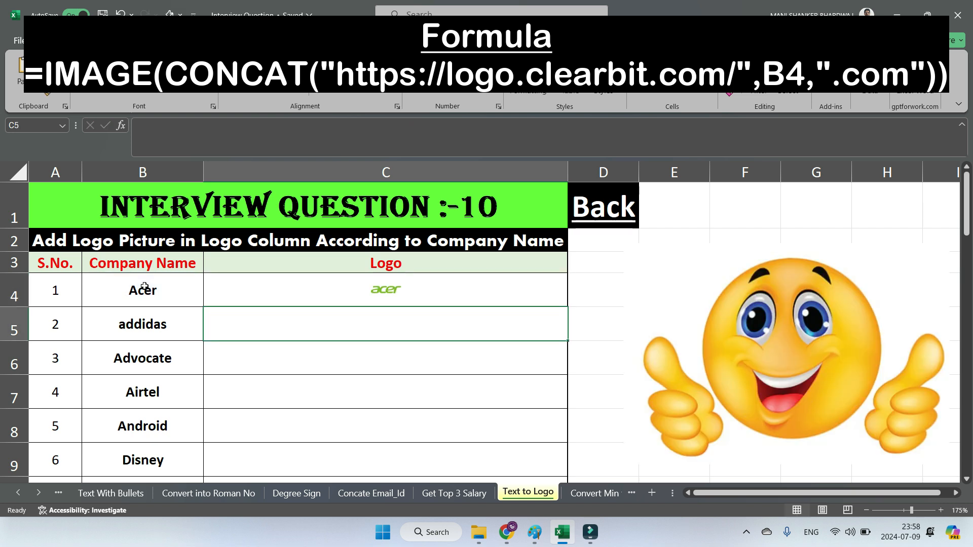
# Fill the logo formula from C4 down to C39, review the company logos and return to the Master Sheet.
pyautogui.click(129, 291)
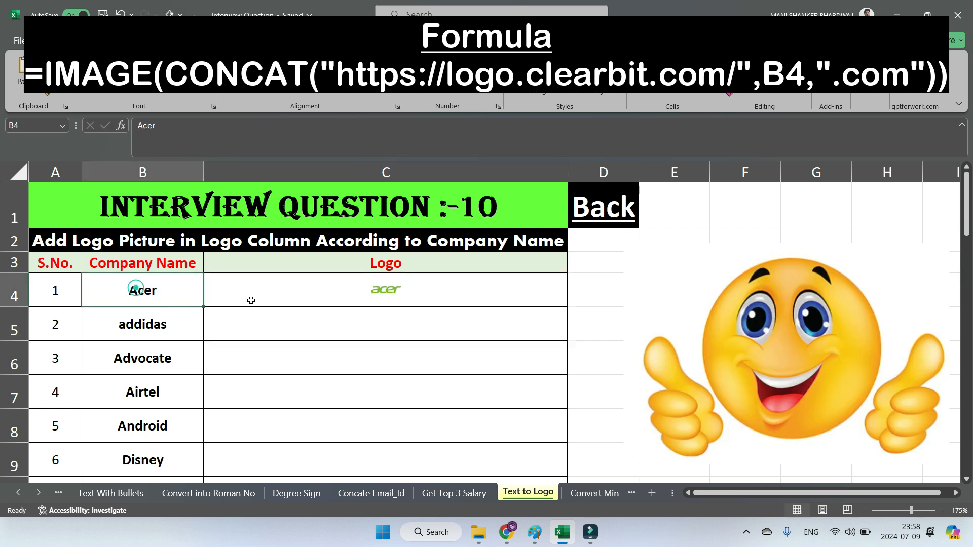
pyautogui.click(532, 296)
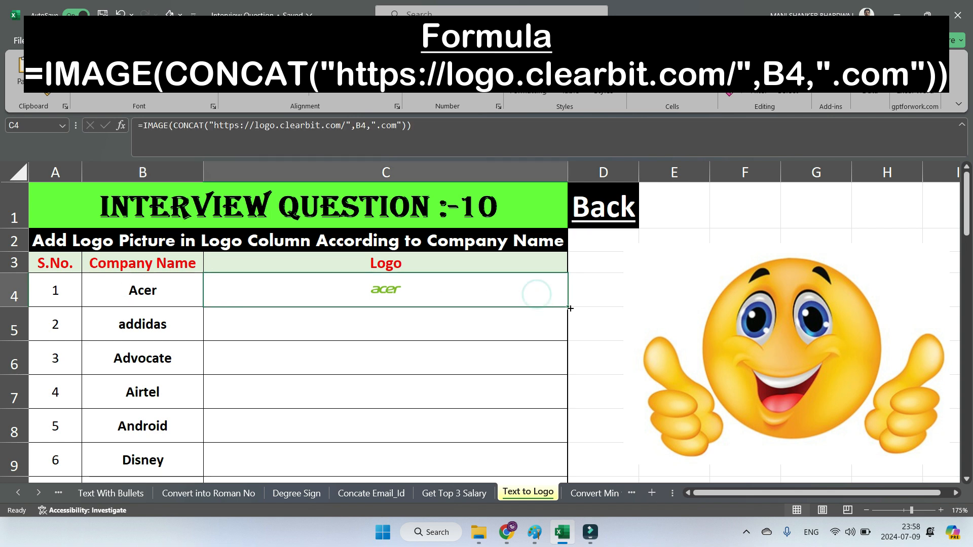
pyautogui.doubleClick(569, 307)
pyautogui.scroll(-2, 567, 309)
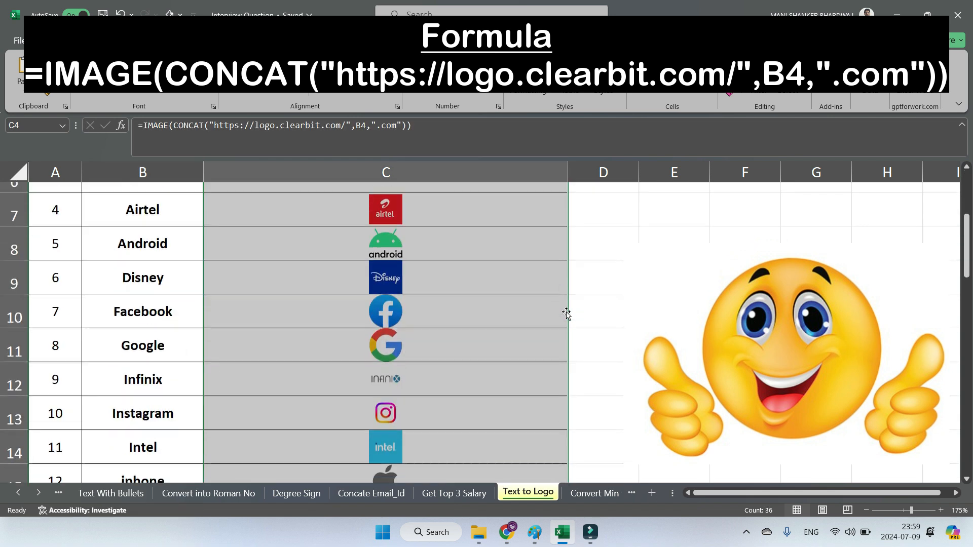
pyautogui.scroll(2, 565, 315)
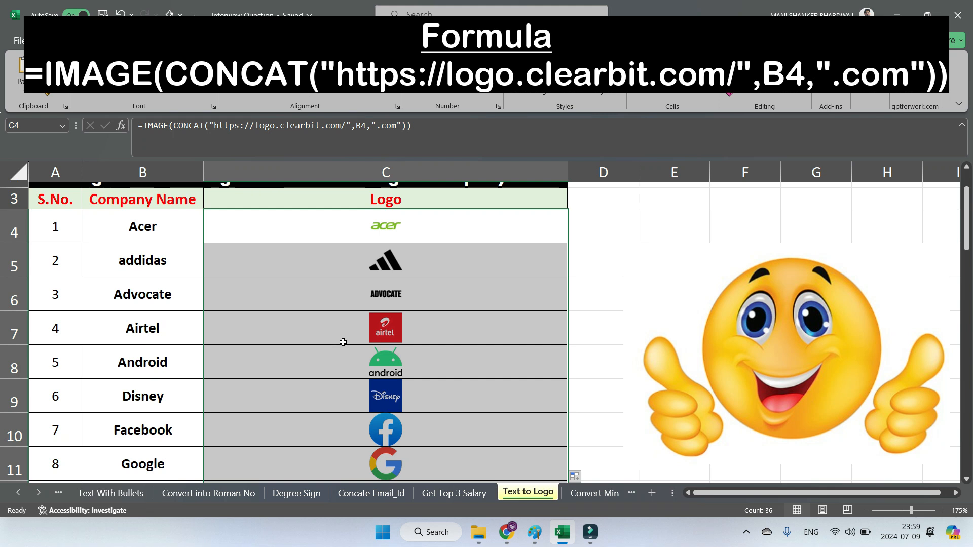
pyautogui.scroll(-1, 341, 341)
pyautogui.scroll(1, 375, 363)
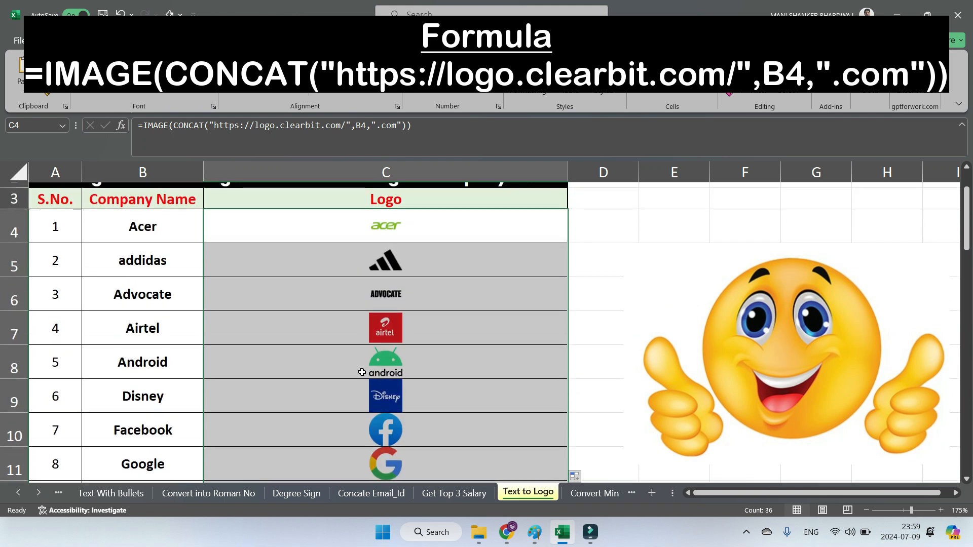
pyautogui.scroll(-3, 436, 391)
pyautogui.scroll(-7, 461, 395)
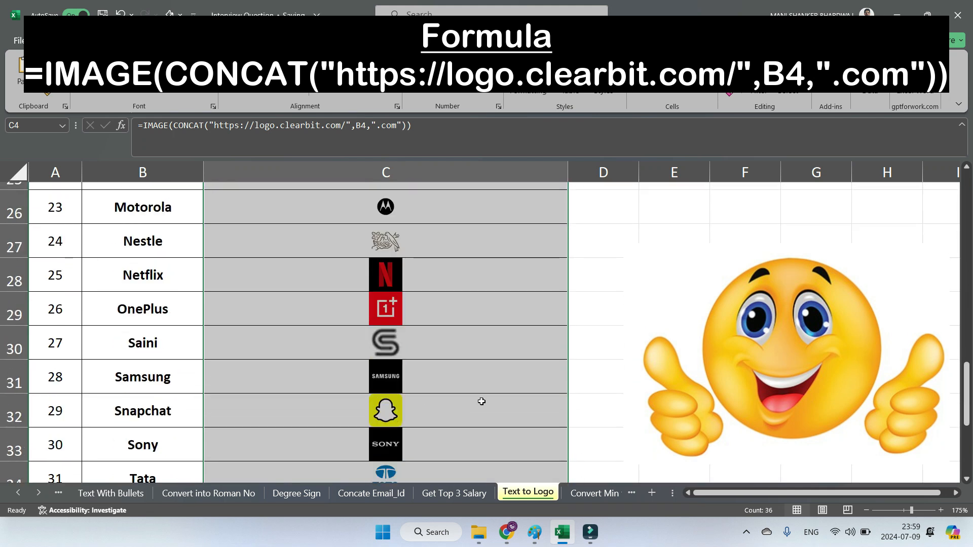
pyautogui.scroll(11, 523, 411)
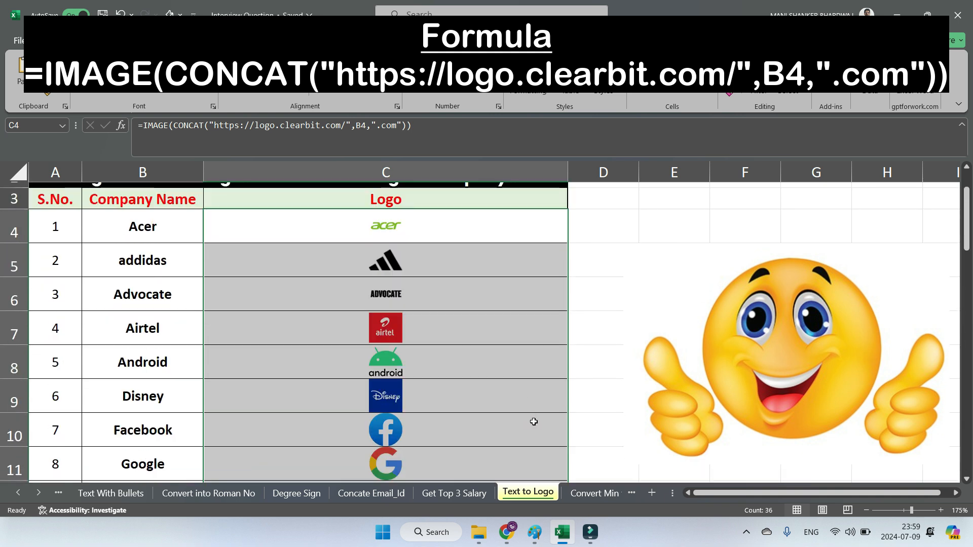
pyautogui.click(674, 324)
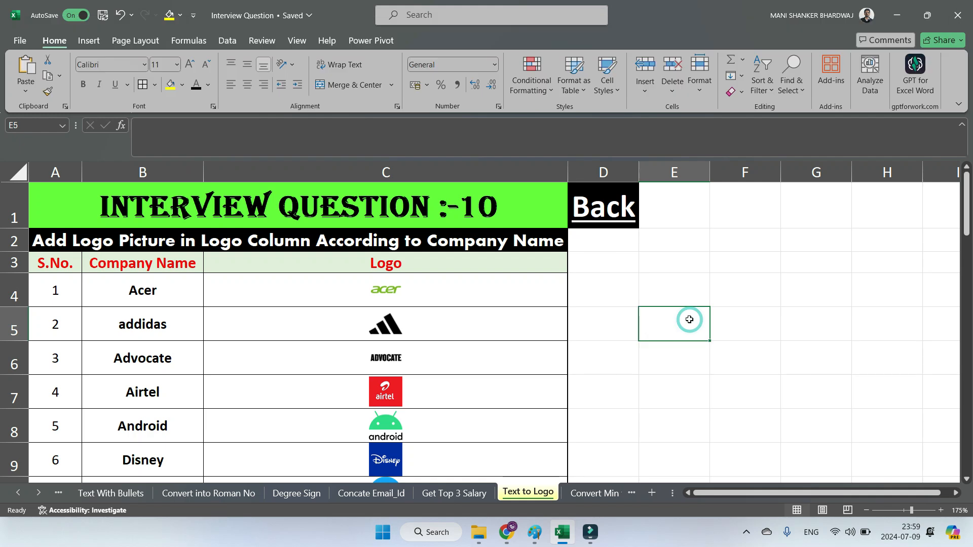
pyautogui.click(604, 223)
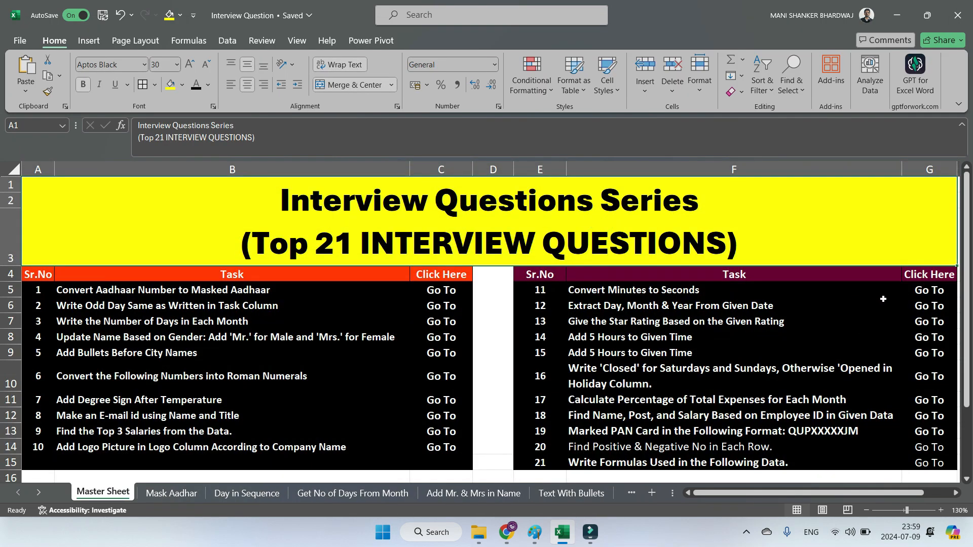
# Open question 11, Convert Minutes to Seconds, from the Master Sheet.
pyautogui.click(930, 290)
pyautogui.click(321, 336)
pyautogui.click(279, 336)
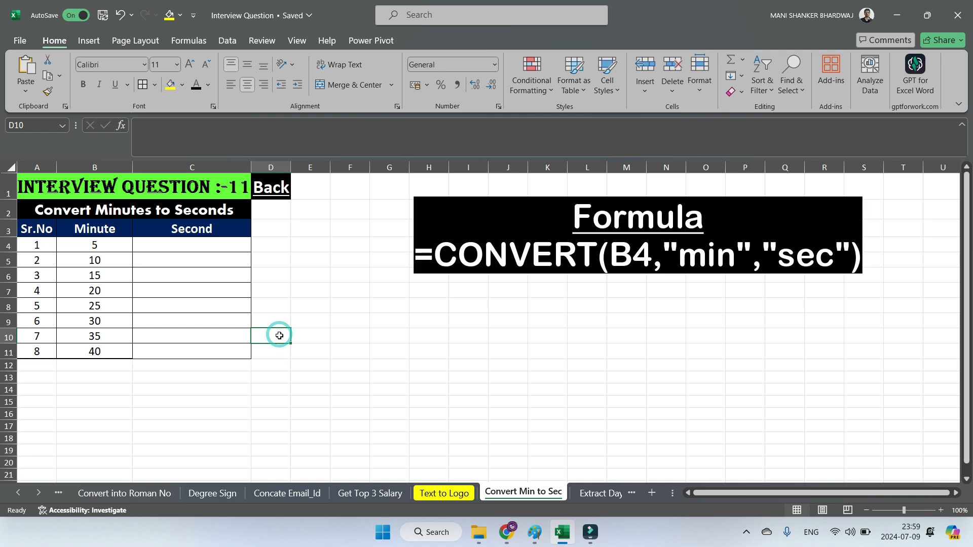
# Enter =B4*60 in C4 of the Second column and fill it down to C11.
pyautogui.click(196, 249)
pyautogui.click(196, 247)
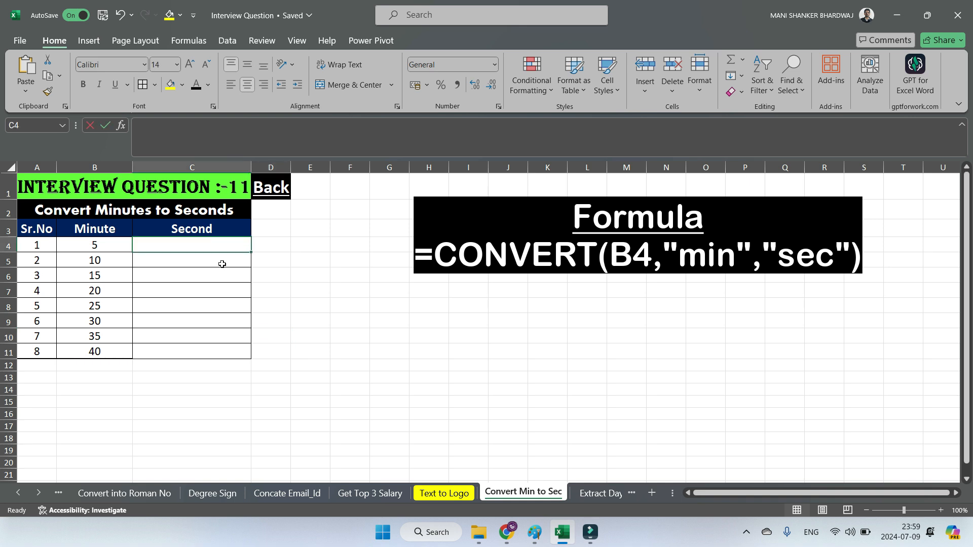
pyautogui.write('=')
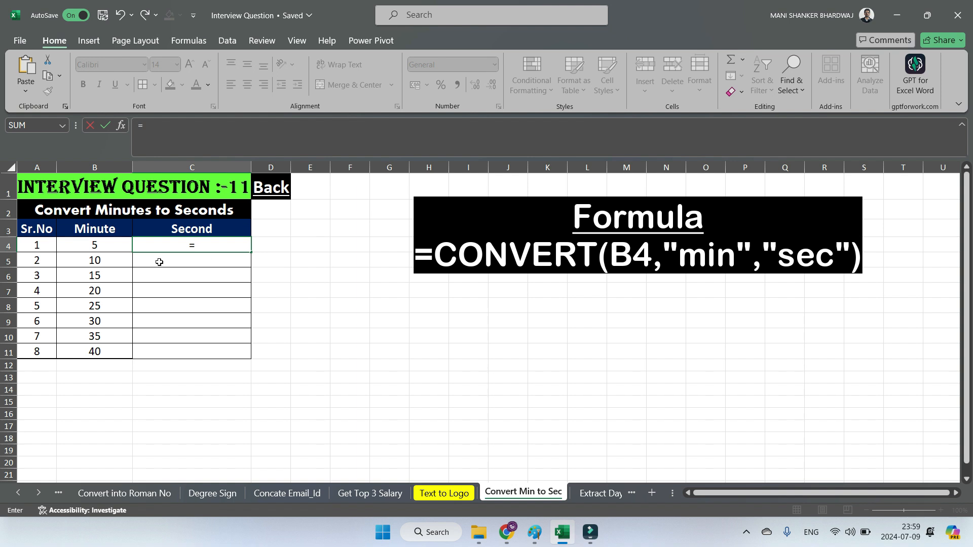
pyautogui.click(83, 244)
pyautogui.write('*')
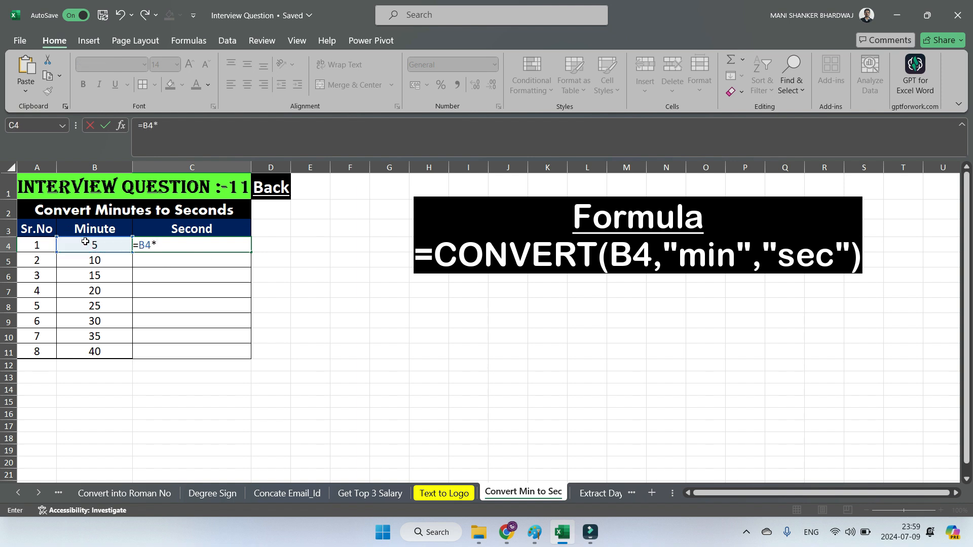
pyautogui.write('60')
pyautogui.press('Return')
pyautogui.click(227, 249)
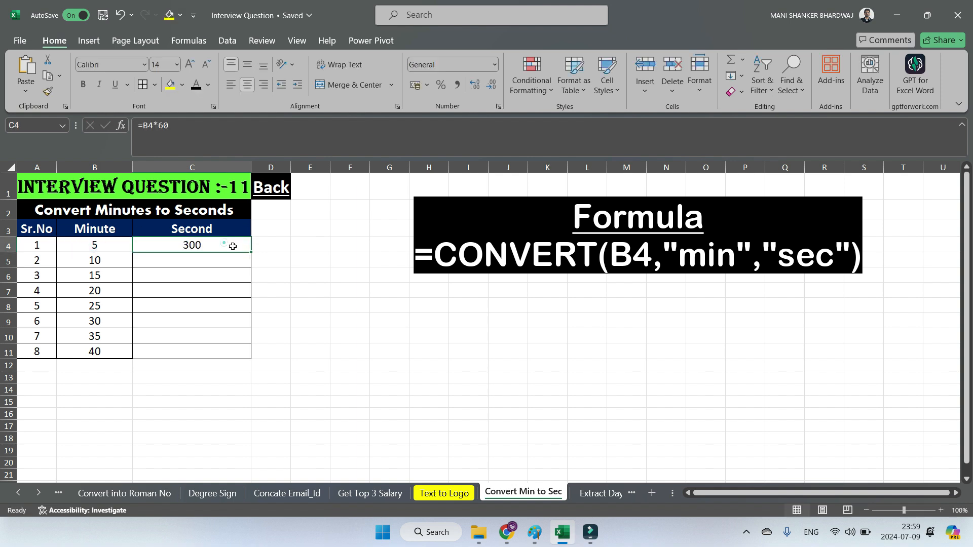
pyautogui.doubleClick(252, 253)
pyautogui.click(277, 290)
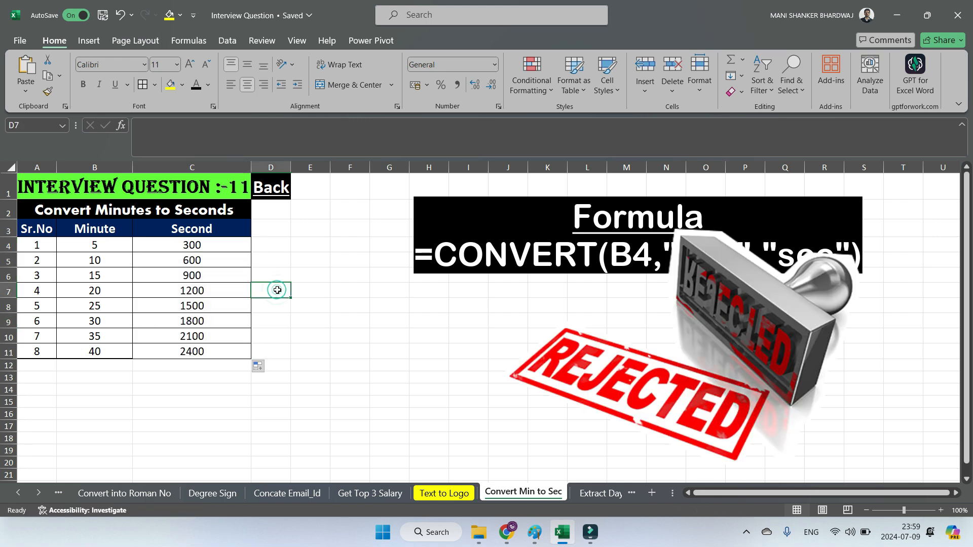
# Clear the multiplication formulas from C4:C11 in the Second column and select C4.
pyautogui.click(223, 247)
pyautogui.moveTo(228, 244); pyautogui.dragTo(229, 348)
pyautogui.press('Delete')
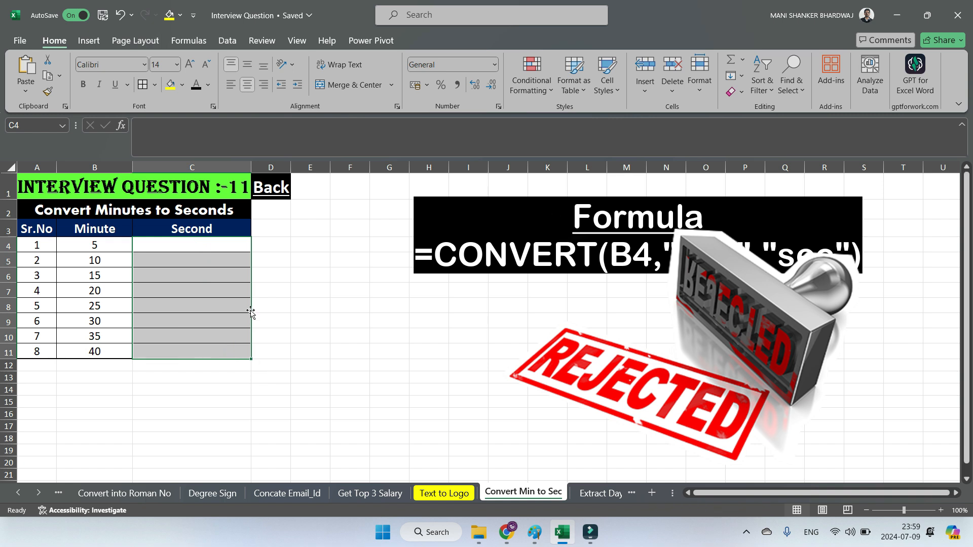
pyautogui.click(229, 246)
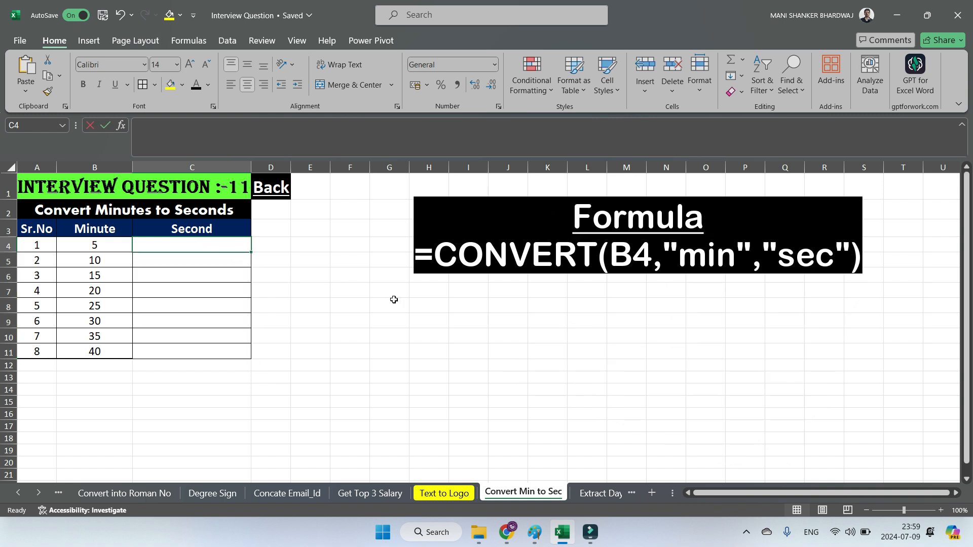
# Enter =CONVERT(B4,"min","sec") in C4 of the Second column.
pyautogui.write('=Conve')
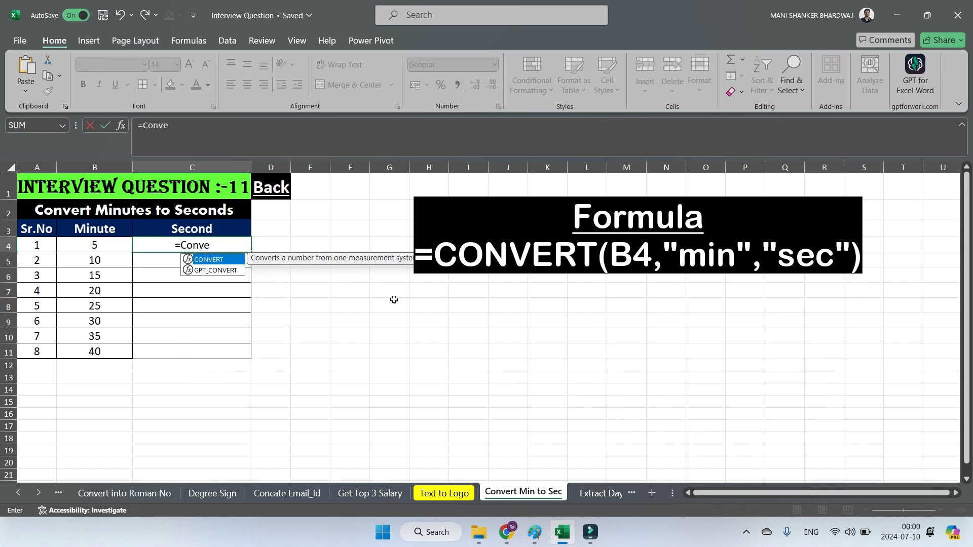
pyautogui.press('Tab')
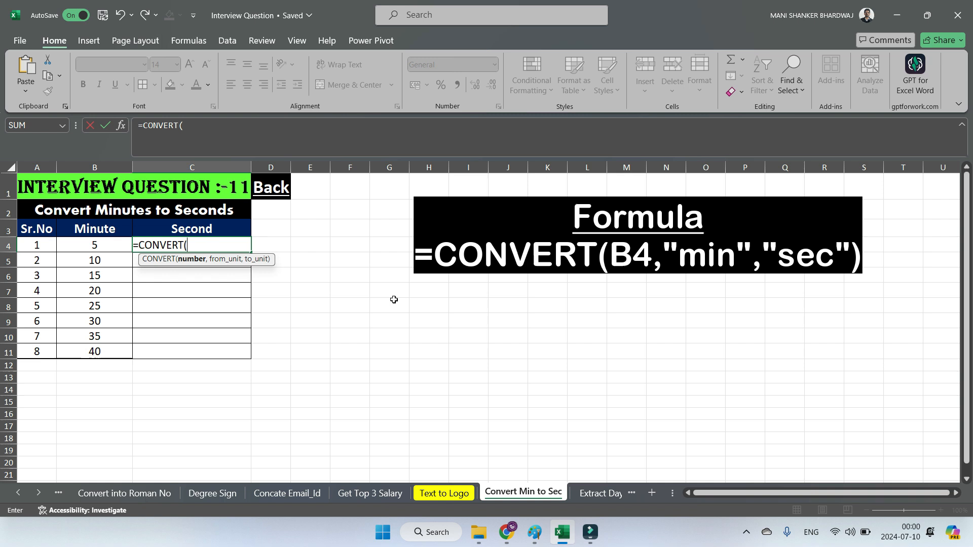
pyautogui.click(104, 245)
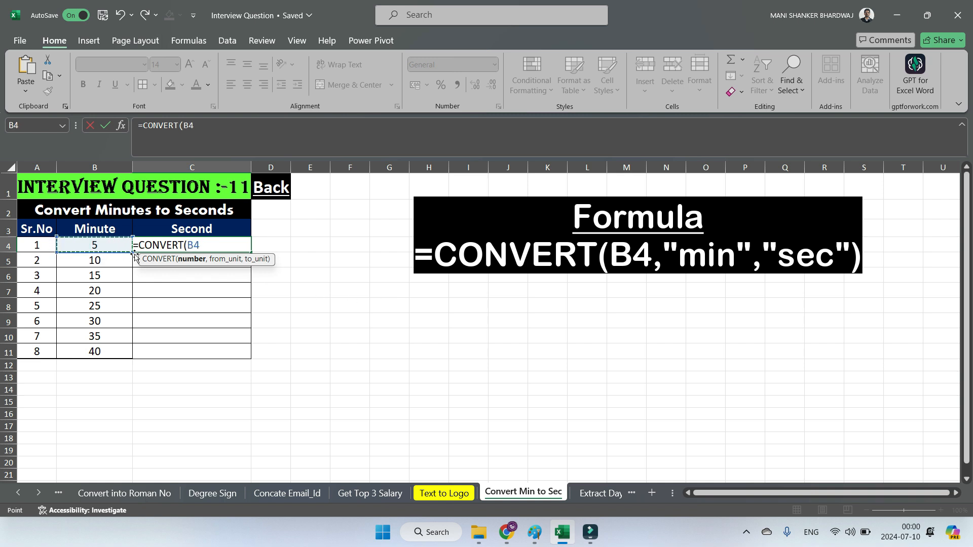
pyautogui.write(',')
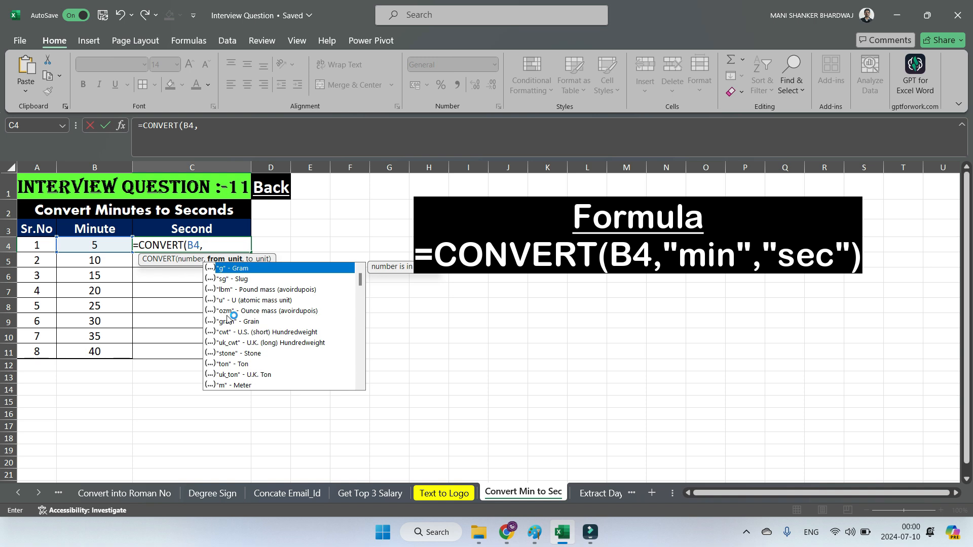
pyautogui.write('"min","')
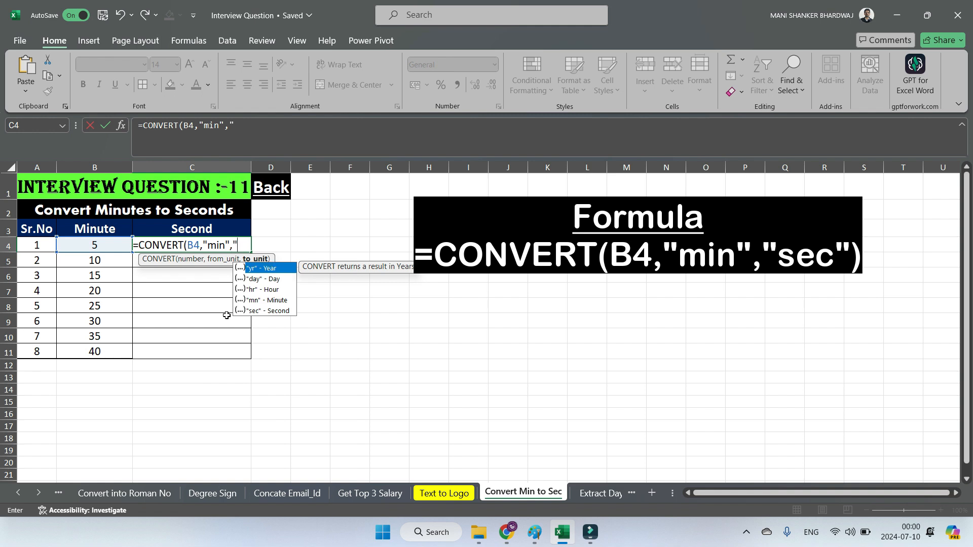
pyautogui.write('sec")')
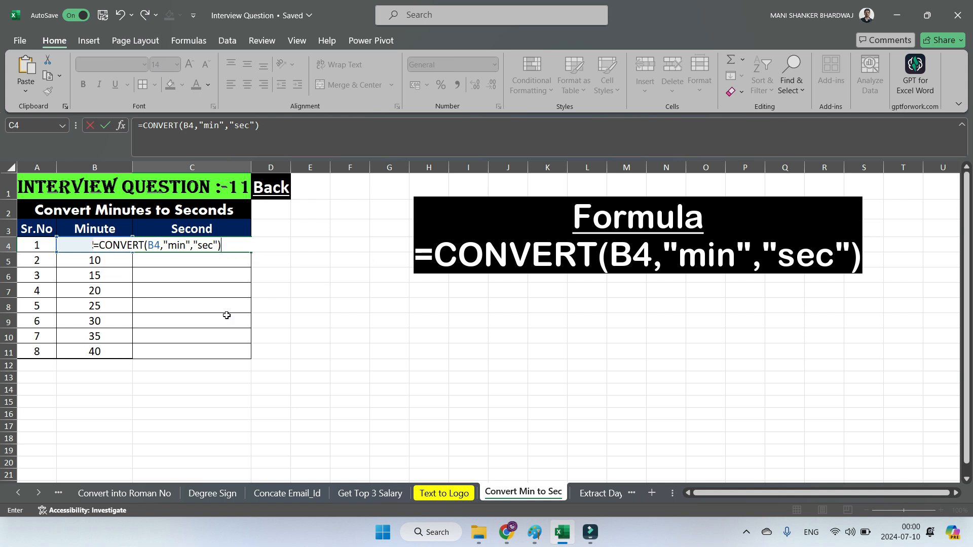
pyautogui.press('Return')
# Fill the CONVERT formula from C4 down the Second column to C11.
pyautogui.click(172, 246)
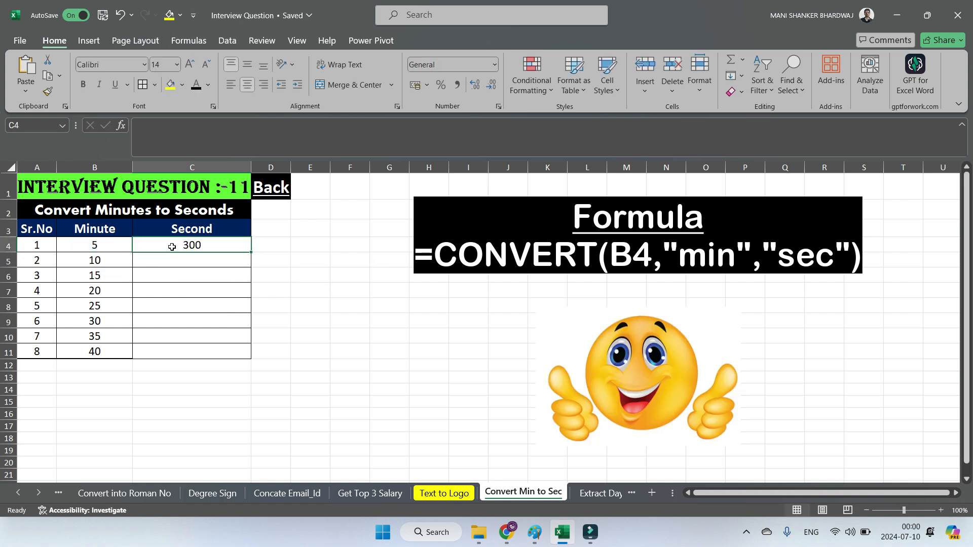
pyautogui.doubleClick(250, 252)
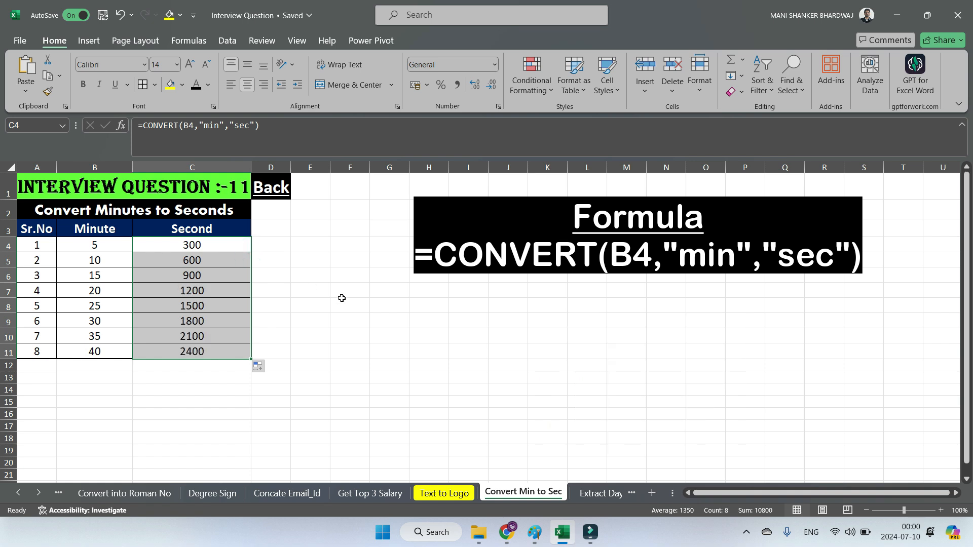
pyautogui.click(342, 298)
# Change the first Minute value in B4 to 50.
pyautogui.click(110, 244)
pyautogui.write('50')
pyautogui.press('Return')
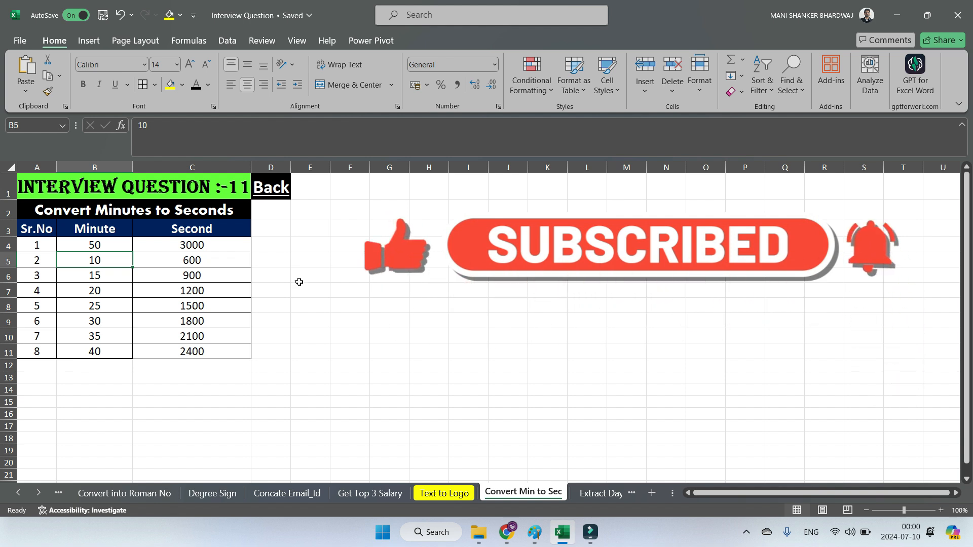
# Return to the Master Sheet and open question 12, Extract Day, Month & Year From Given Date.
pyautogui.click(278, 203)
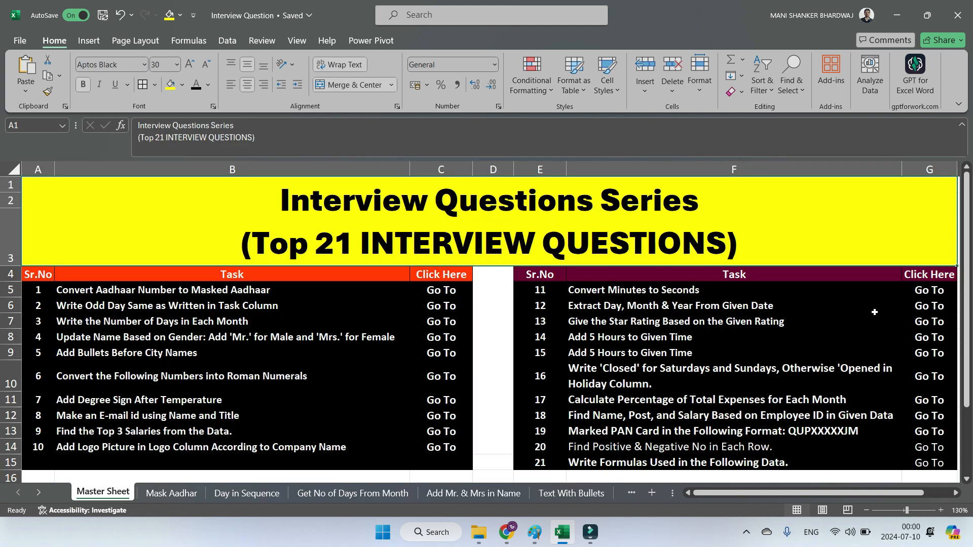
pyautogui.click(924, 307)
pyautogui.click(366, 188)
pyautogui.click(938, 307)
pyautogui.click(624, 285)
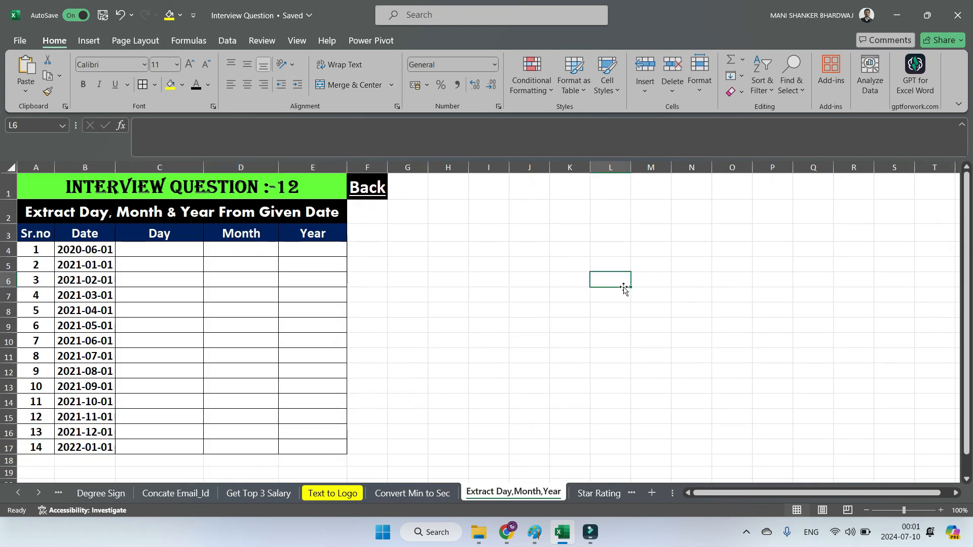
pyautogui.click(159, 250)
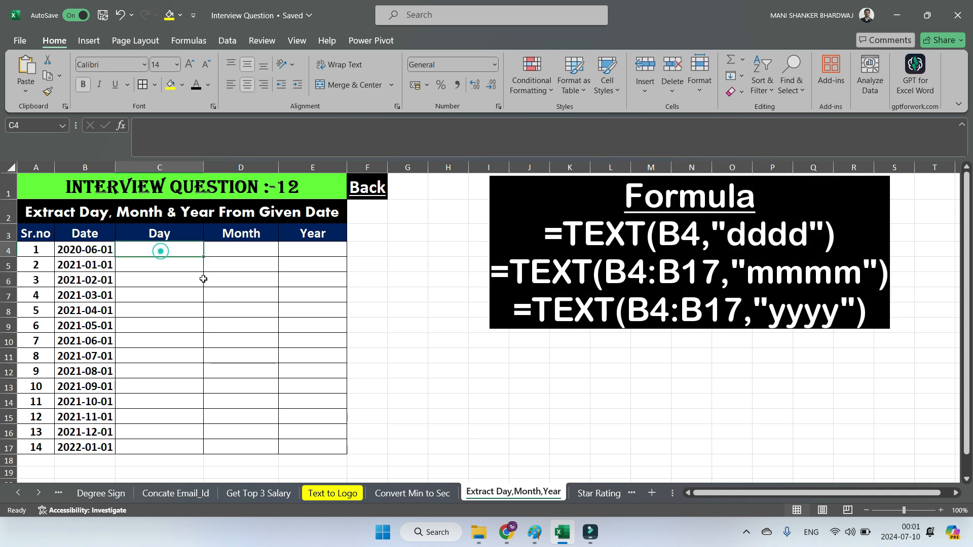
pyautogui.click(255, 252)
pyautogui.click(304, 254)
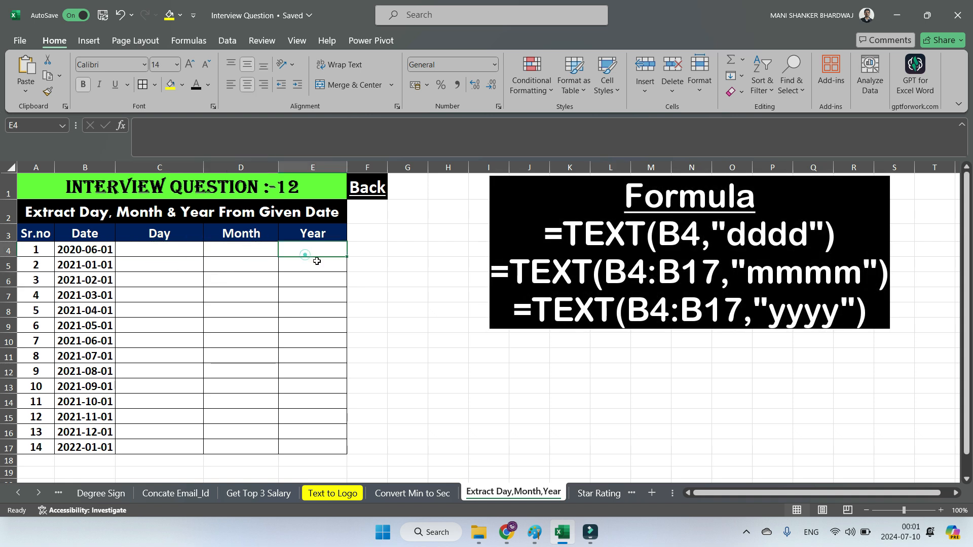
pyautogui.click(395, 284)
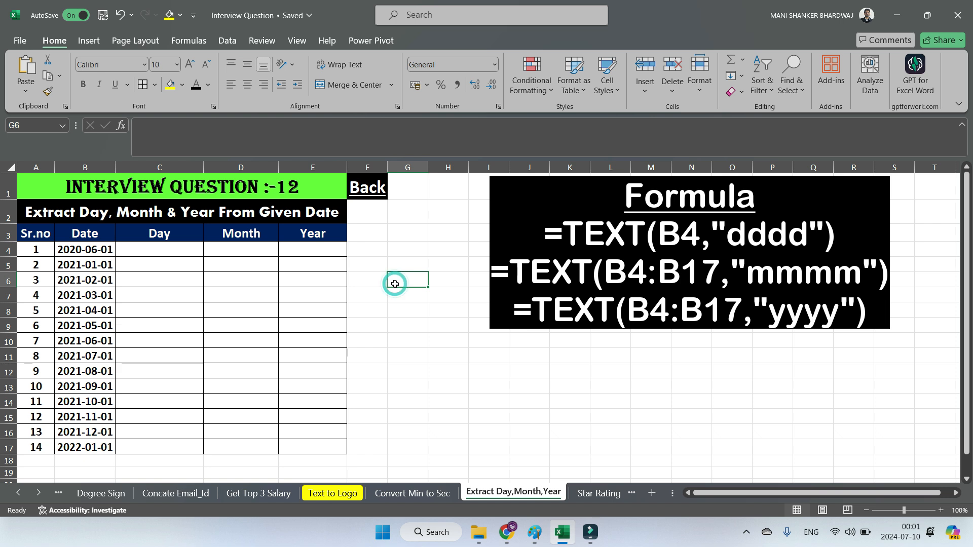
# Enter =TEXT(B4,"dddd") in C4 of the Day column to extract the weekday name.
pyautogui.click(142, 242)
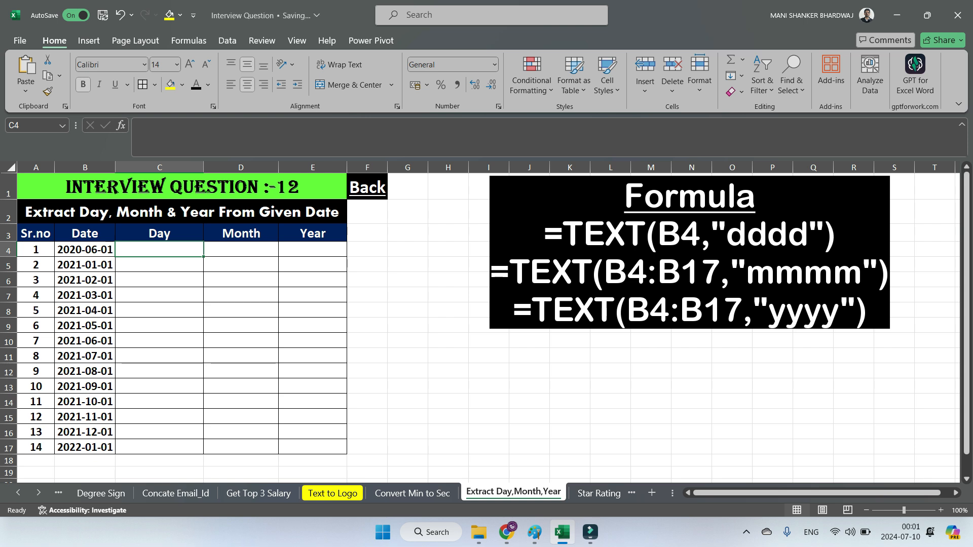
pyautogui.write('=T')
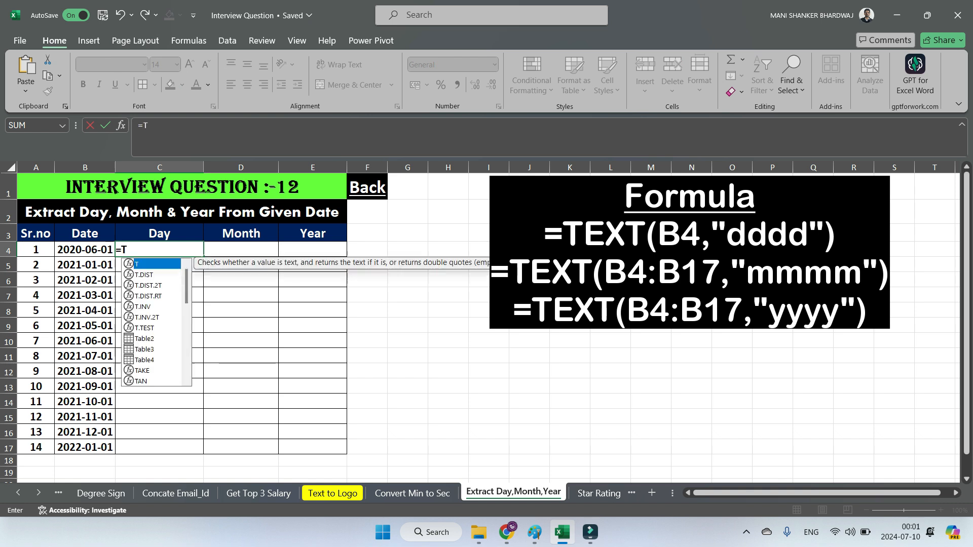
pyautogui.write('ext(')
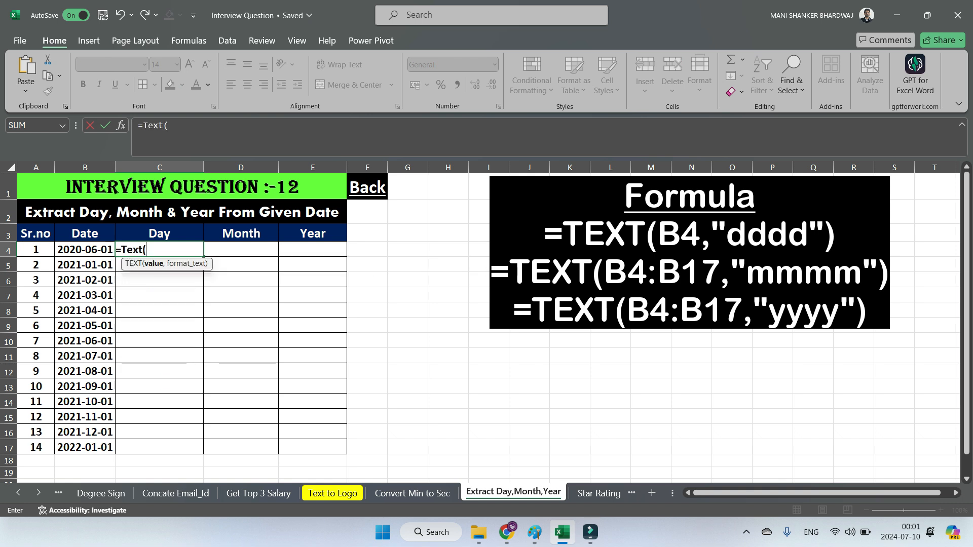
pyautogui.click(87, 252)
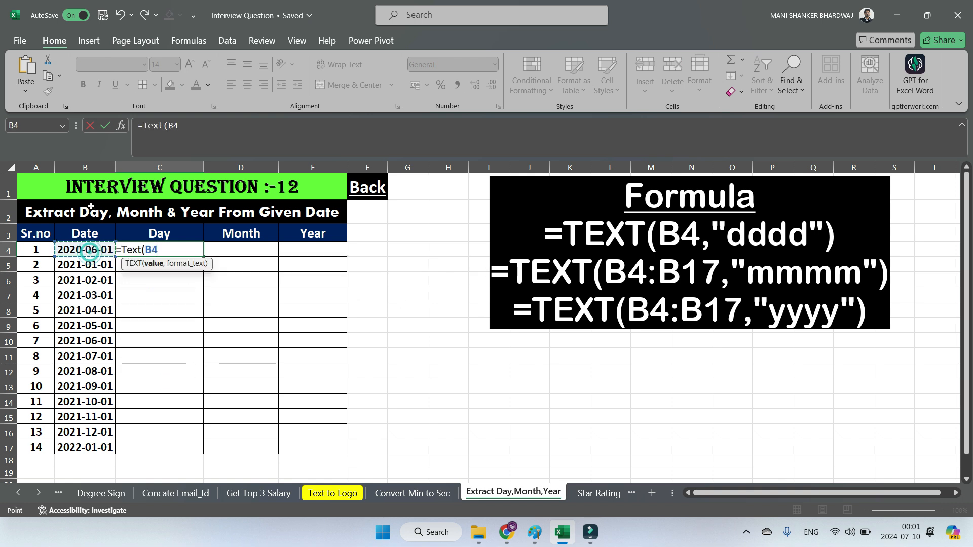
pyautogui.write(',')
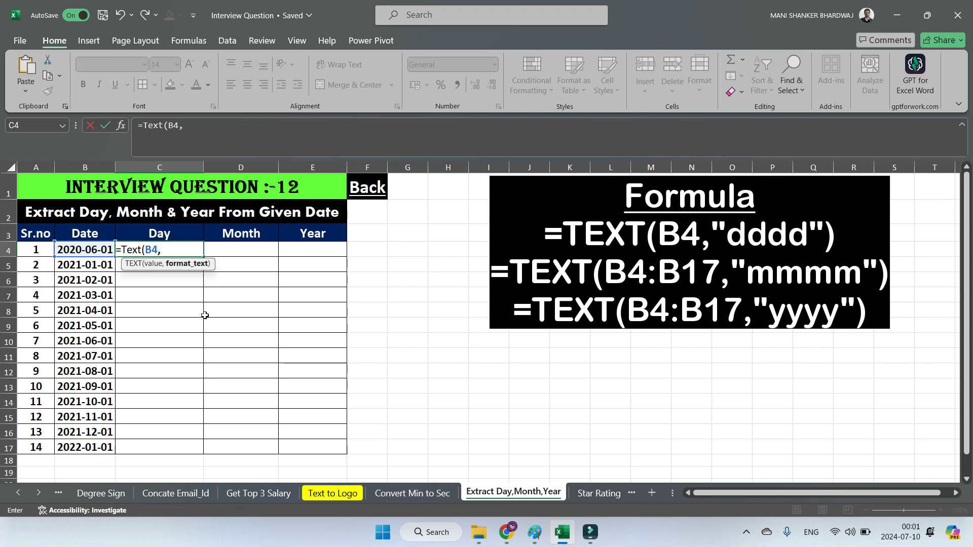
pyautogui.write('"dddd')
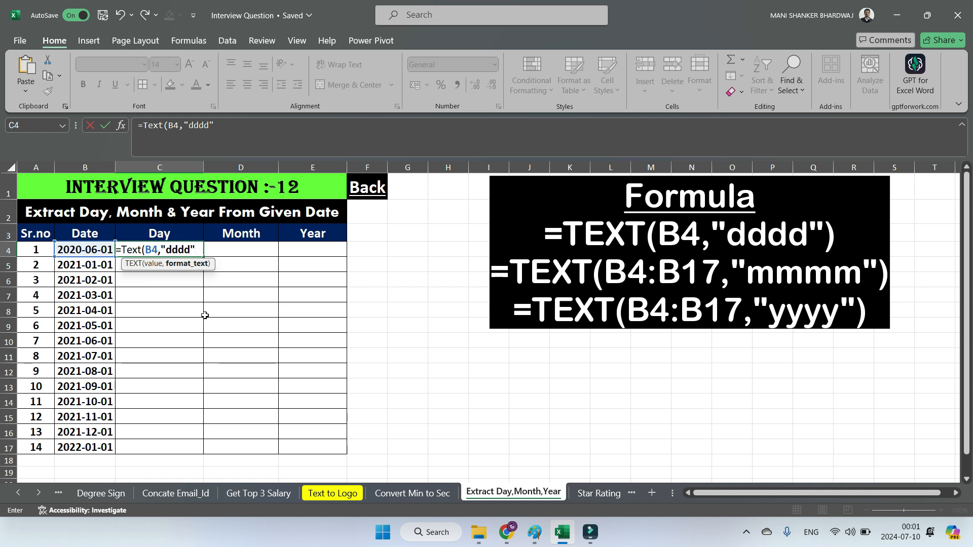
pyautogui.write('")')
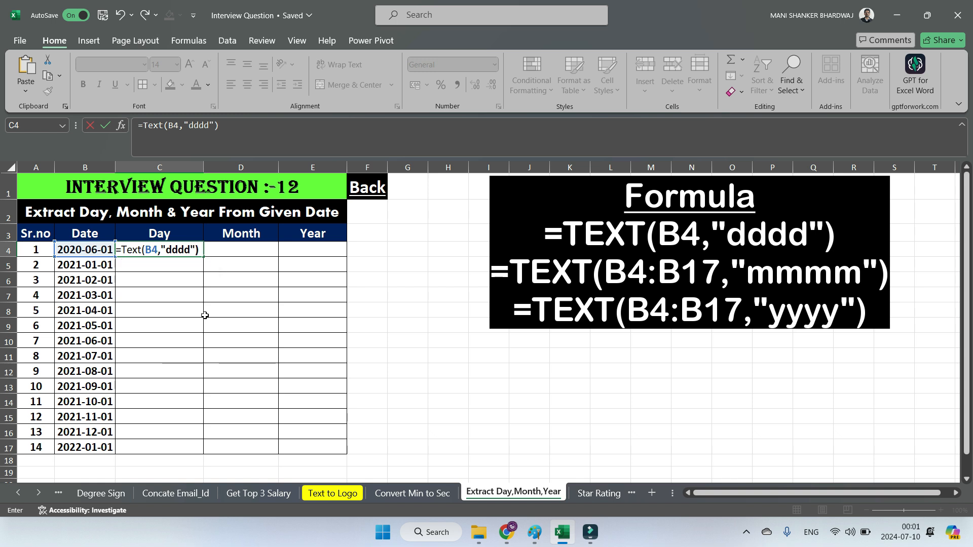
pyautogui.press('Return')
pyautogui.click(175, 282)
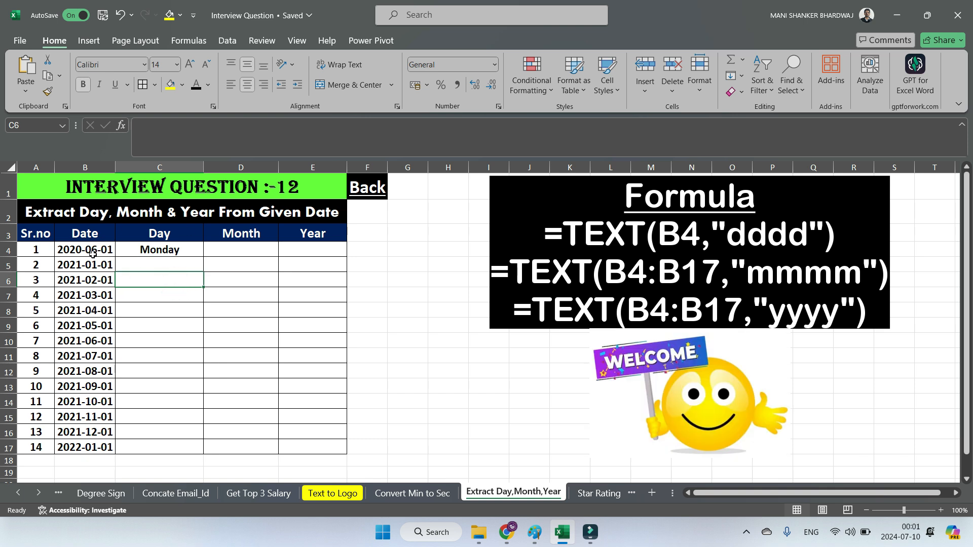
# Fill the weekday formula from C4 down the Day column to C17.
pyautogui.click(179, 250)
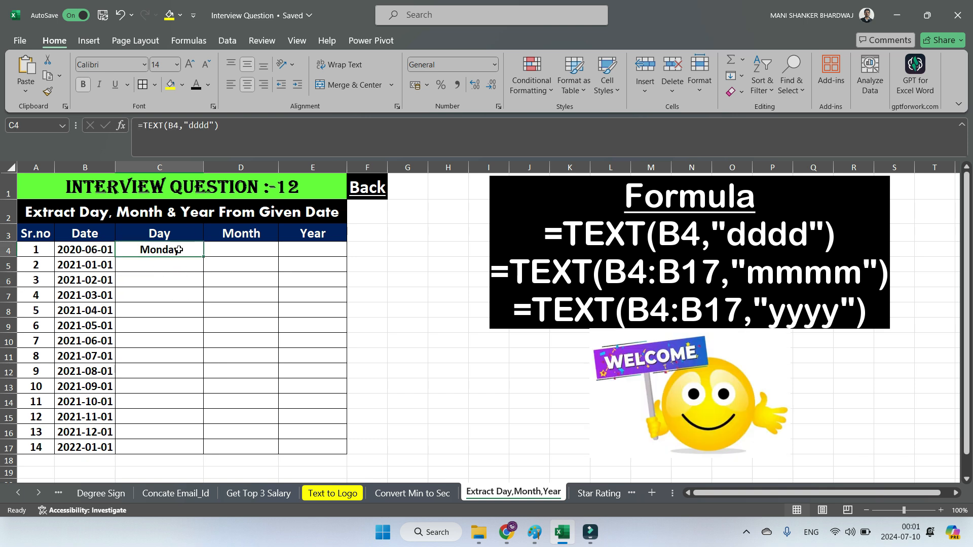
pyautogui.doubleClick(202, 257)
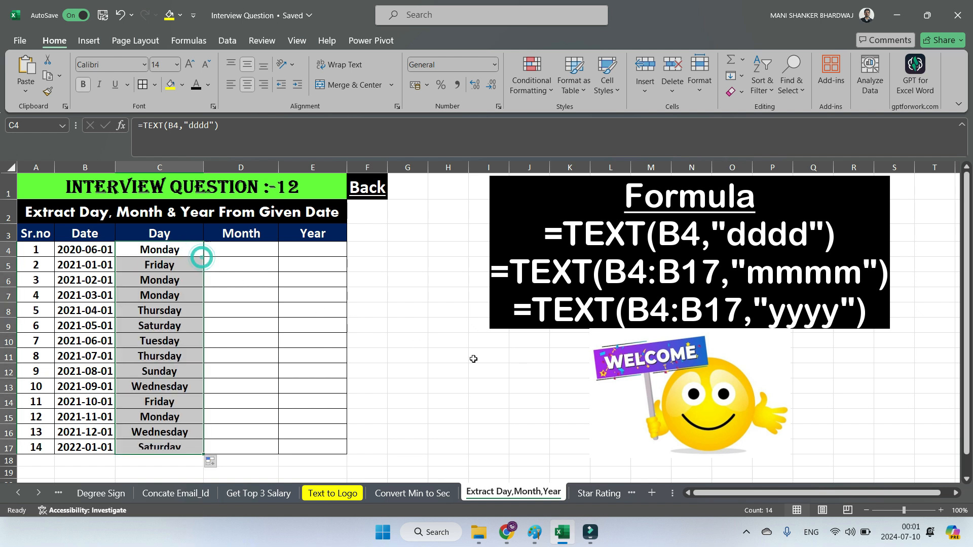
pyautogui.click(522, 370)
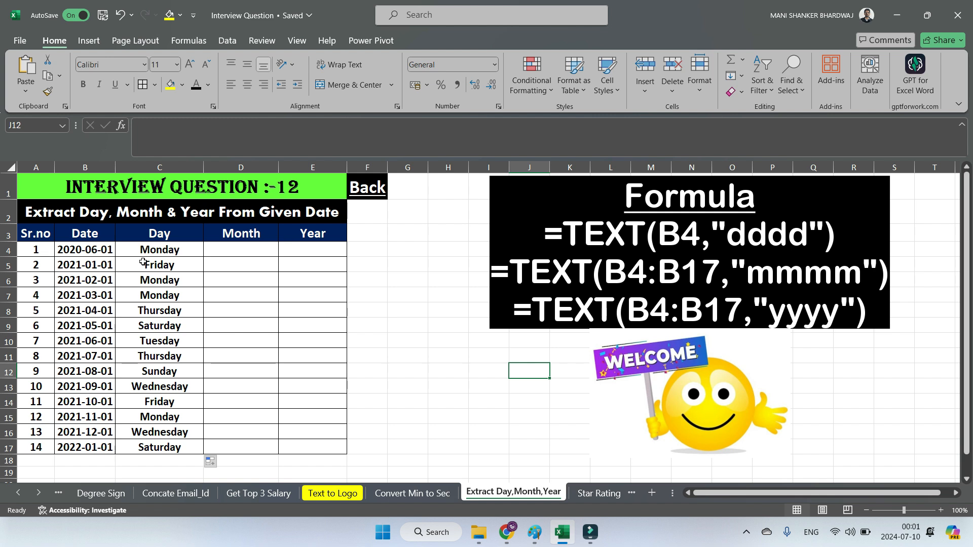
# Enter =TEXT(B4:B17,"mmmm") in D4 of the Month column to extract the month names for all dates.
pyautogui.click(277, 250)
pyautogui.click(278, 250)
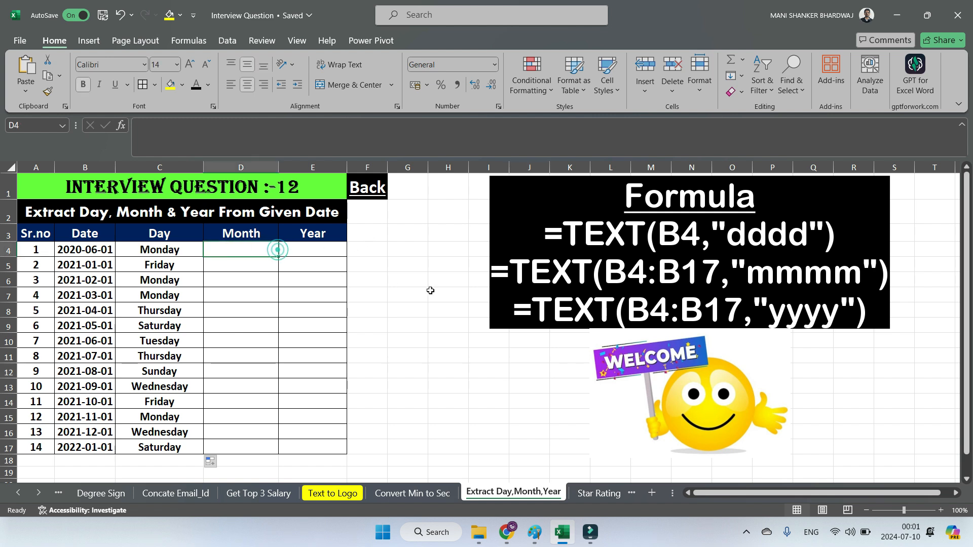
pyautogui.write('=text')
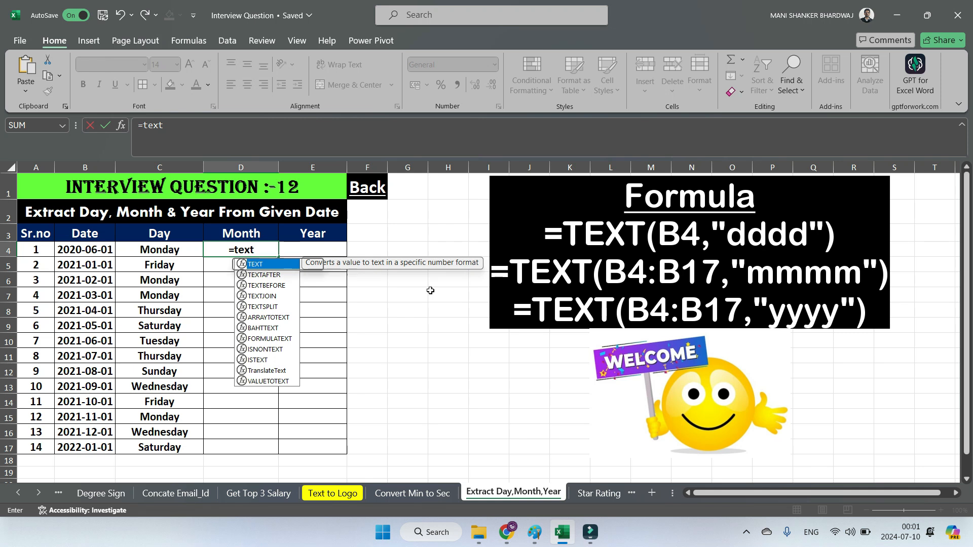
pyautogui.write('(')
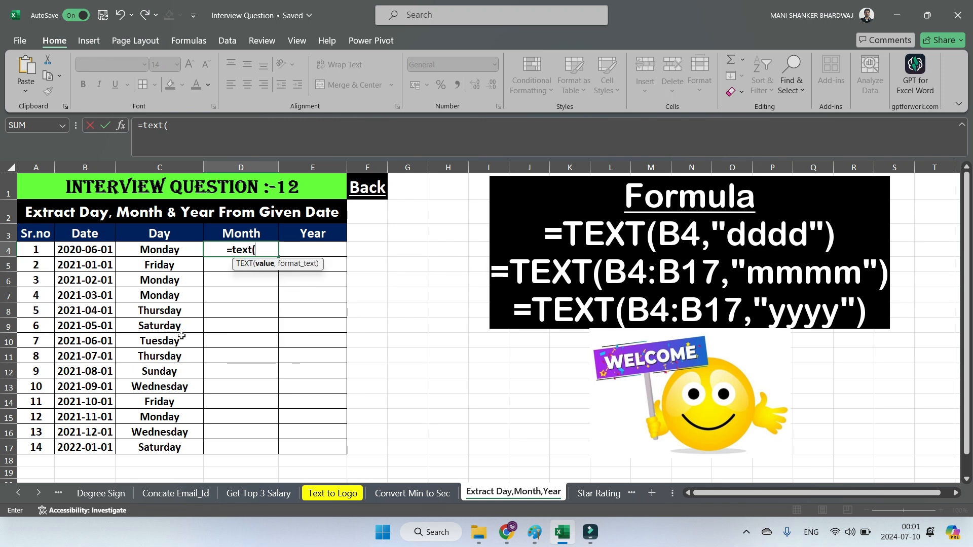
pyautogui.moveTo(83, 249); pyautogui.dragTo(75, 447)
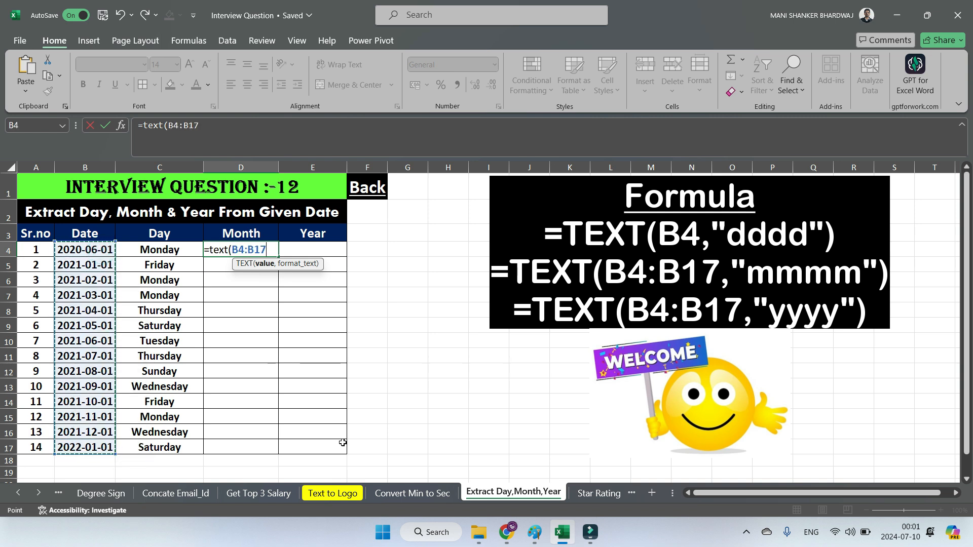
pyautogui.write(',')
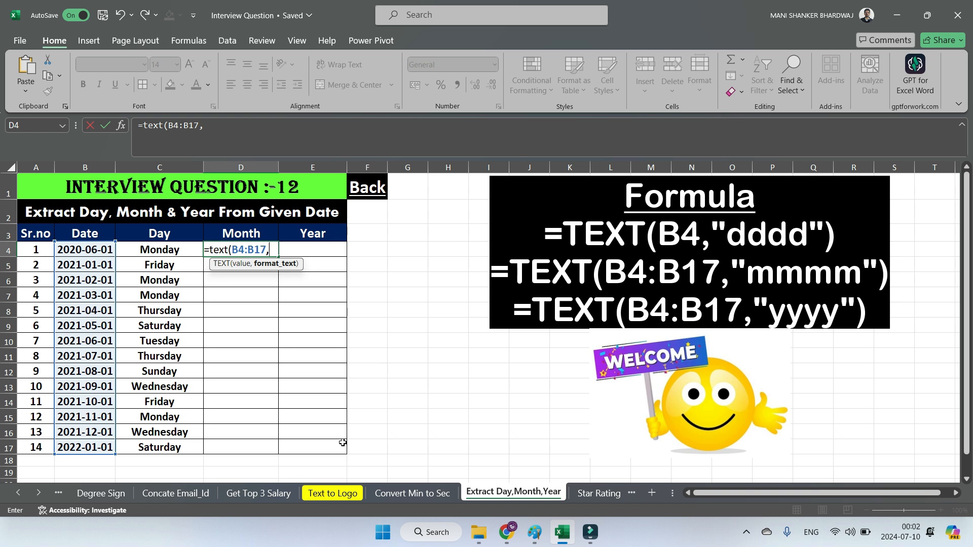
pyautogui.write('"mmmm')
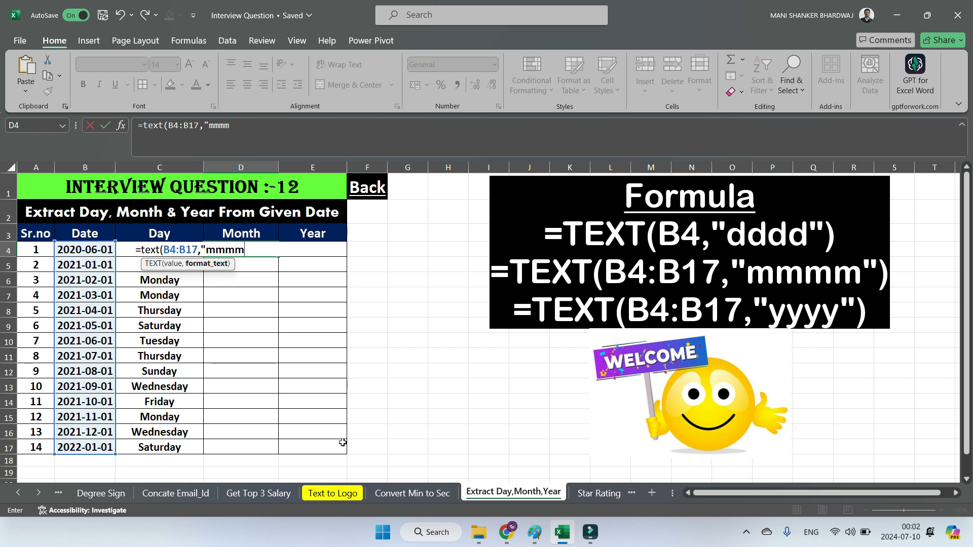
pyautogui.write('")')
pyautogui.press('Return')
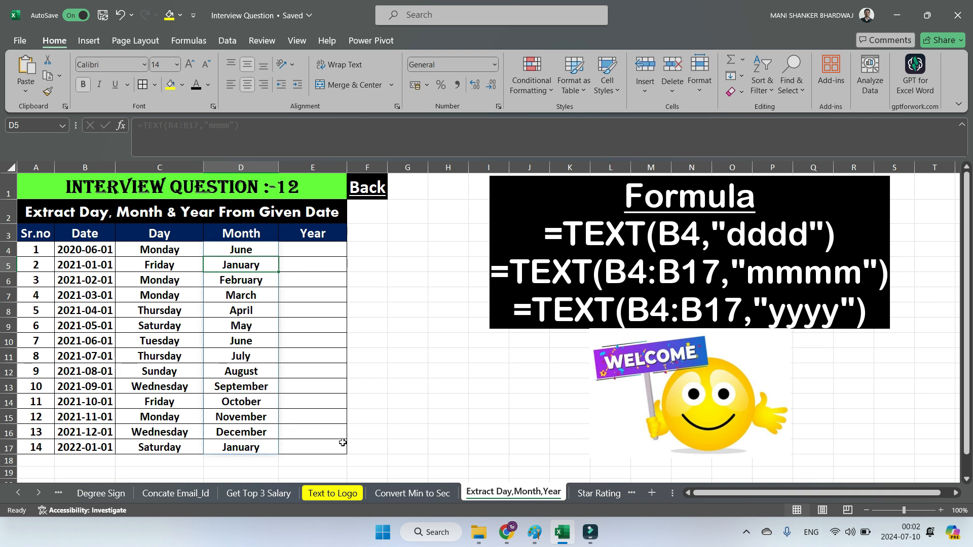
# Enter =TEXT(B4:B17,"yyyy") in E4 of the Year column to extract the years for all dates.
pyautogui.click(310, 249)
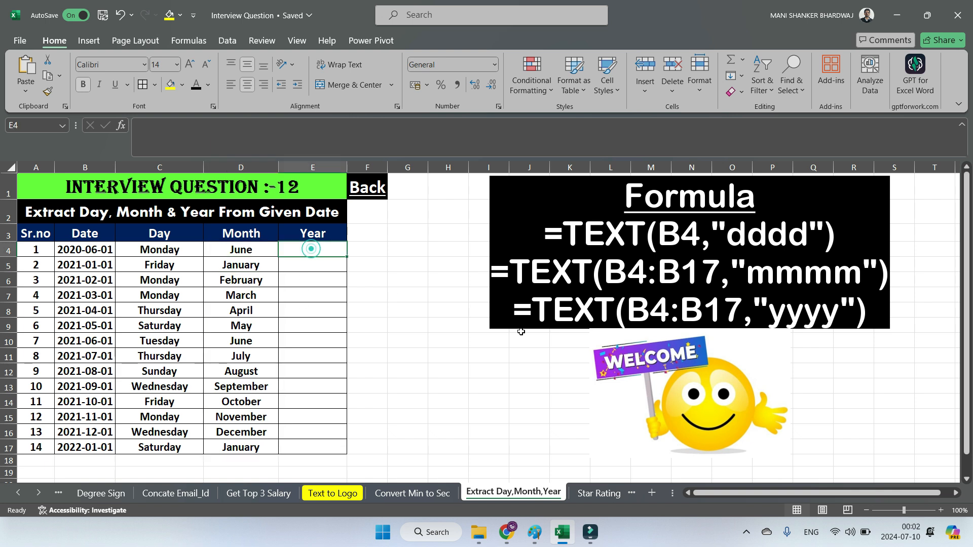
pyautogui.write('=t')
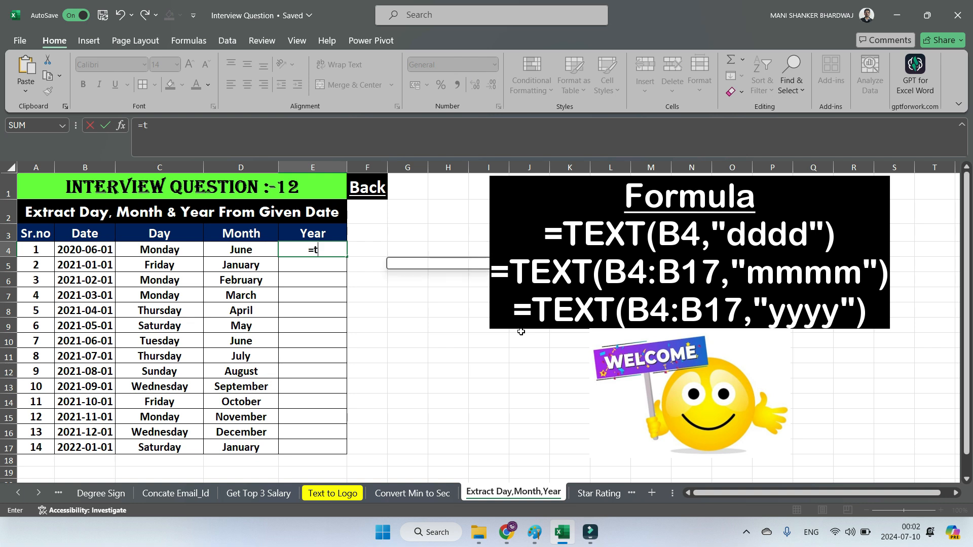
pyautogui.write('ext(')
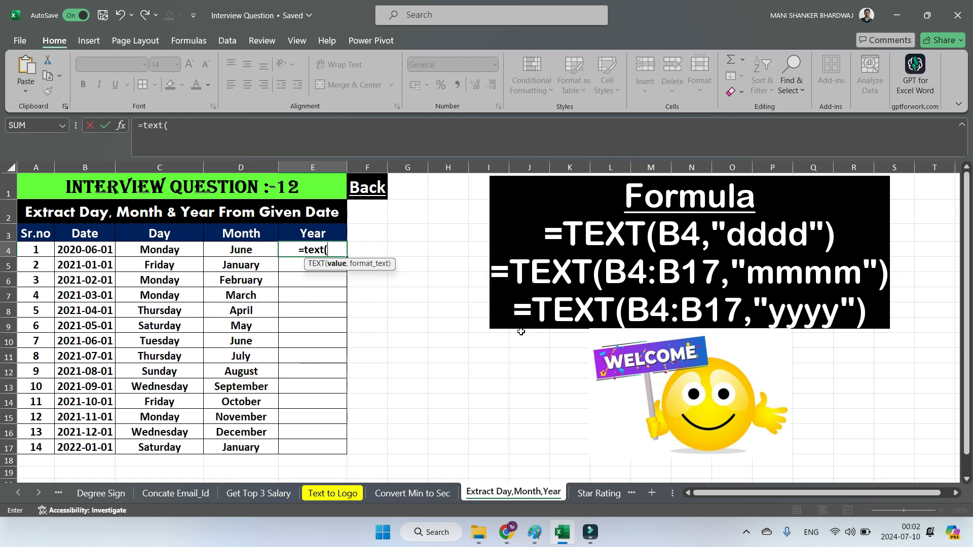
pyautogui.moveTo(76, 247); pyautogui.dragTo(91, 442)
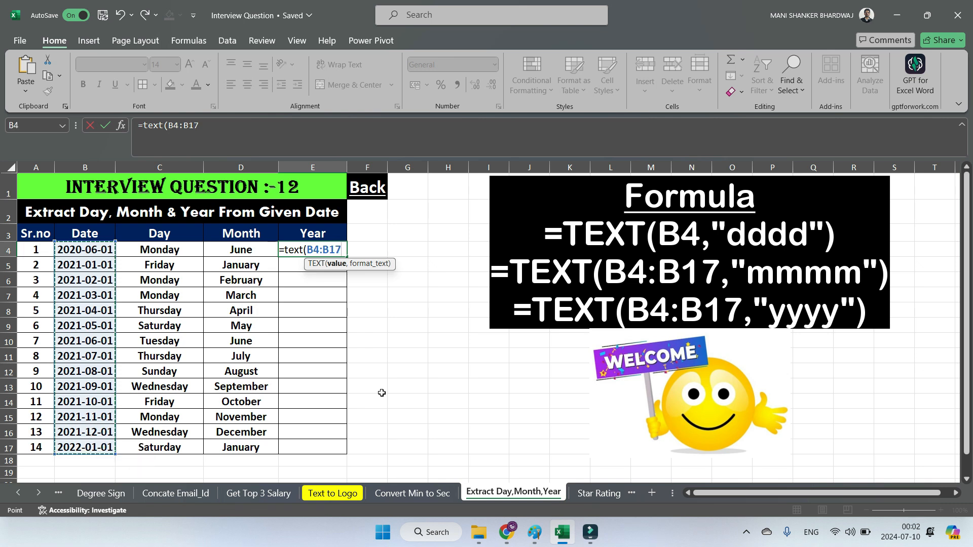
pyautogui.write(',"')
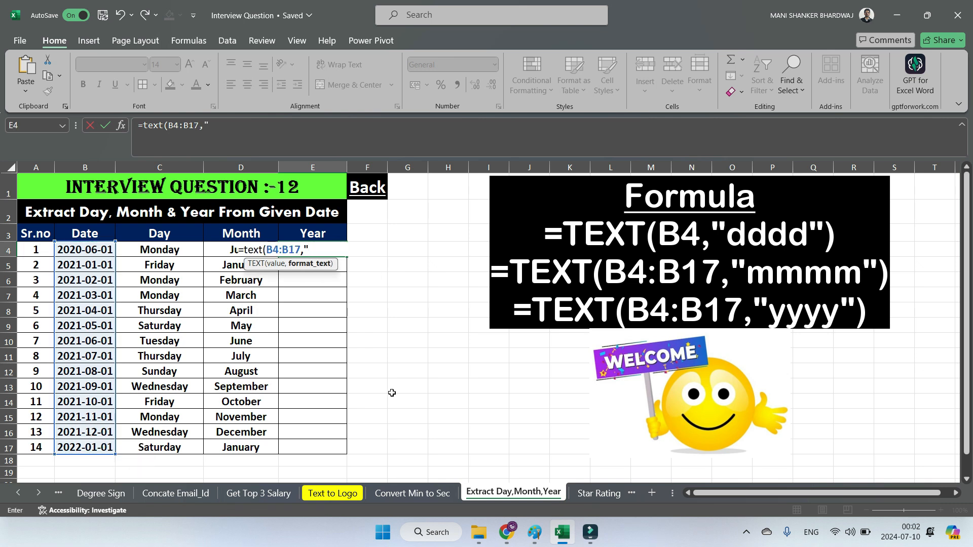
pyautogui.write('yyyy")')
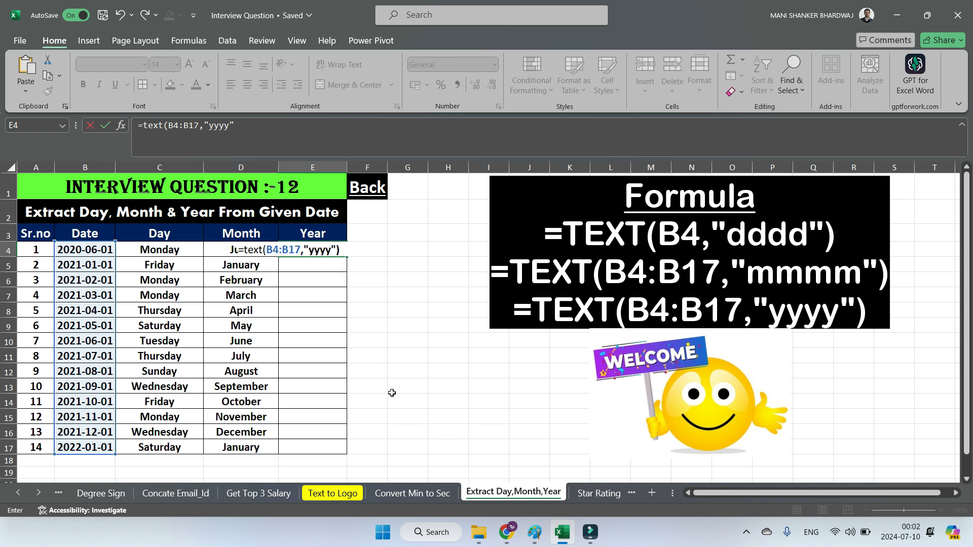
pyautogui.press('Return')
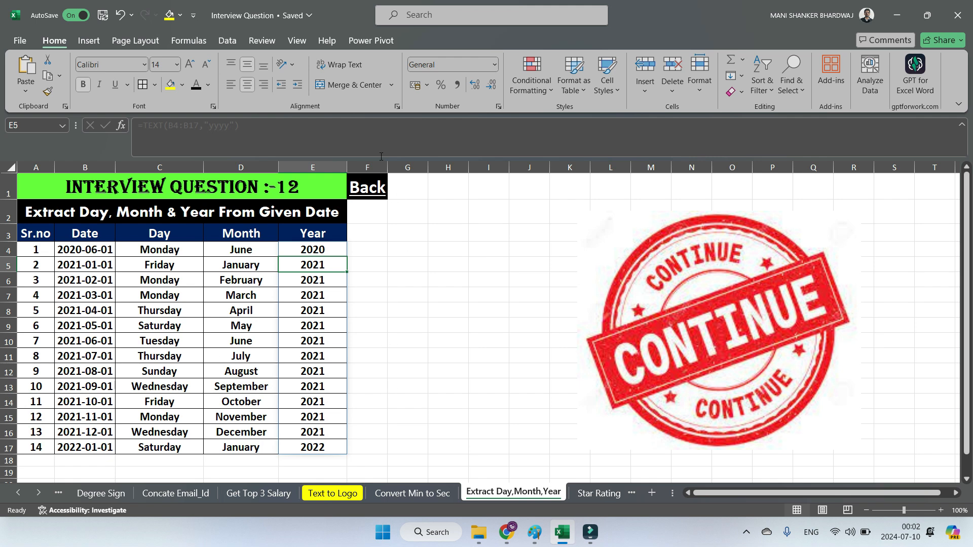
# Return to the Master Sheet and open question 13, Give the Star Rating Based on the Given Rating.
pyautogui.click(376, 194)
pyautogui.click(376, 190)
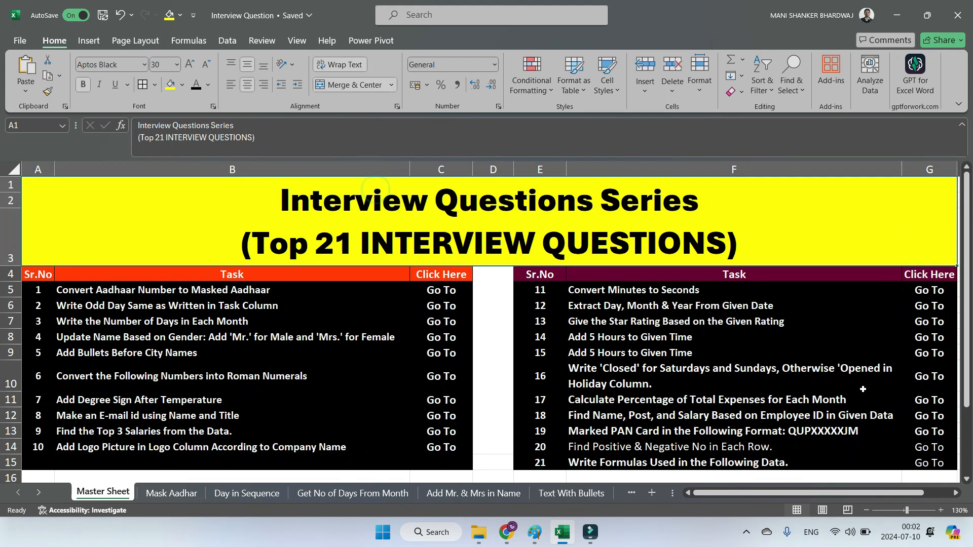
pyautogui.click(923, 340)
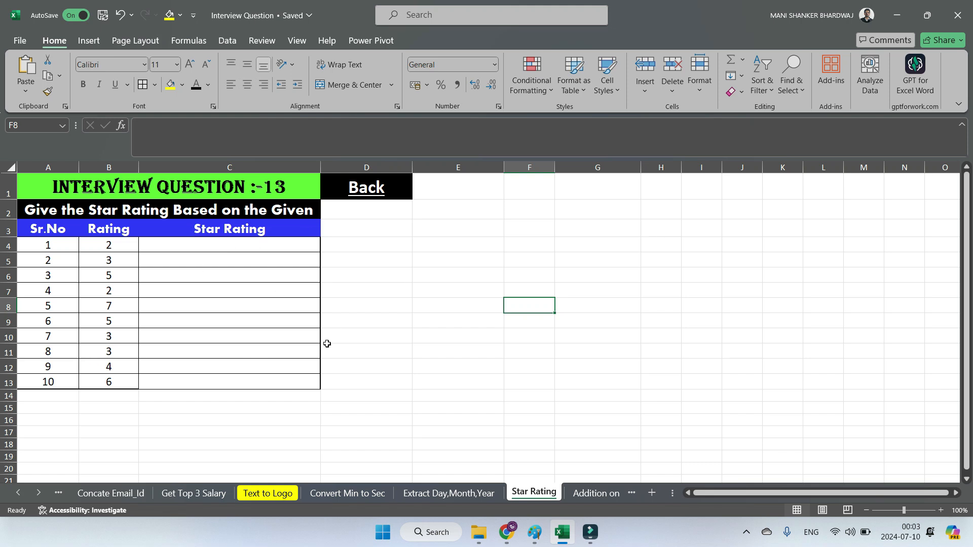
# Enter =REPT("⭐",B4) in C4 of the Star Rating column, finding the star emoji by searching for "star".
pyautogui.click(244, 245)
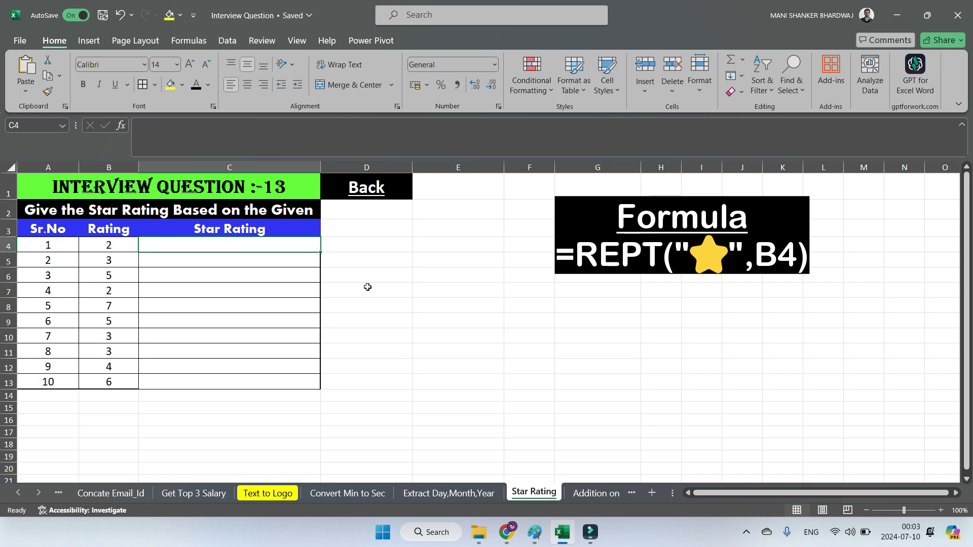
pyautogui.write('=')
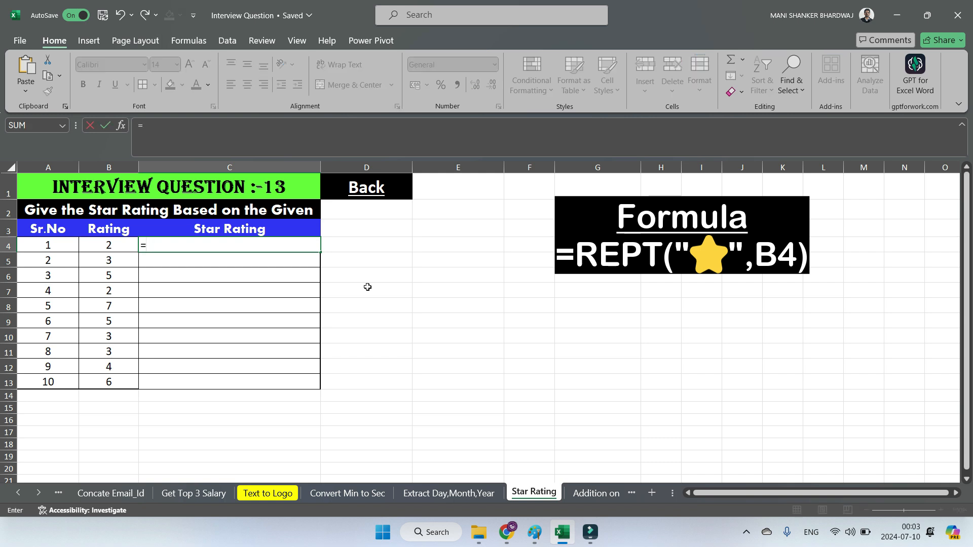
pyautogui.write('rept(')
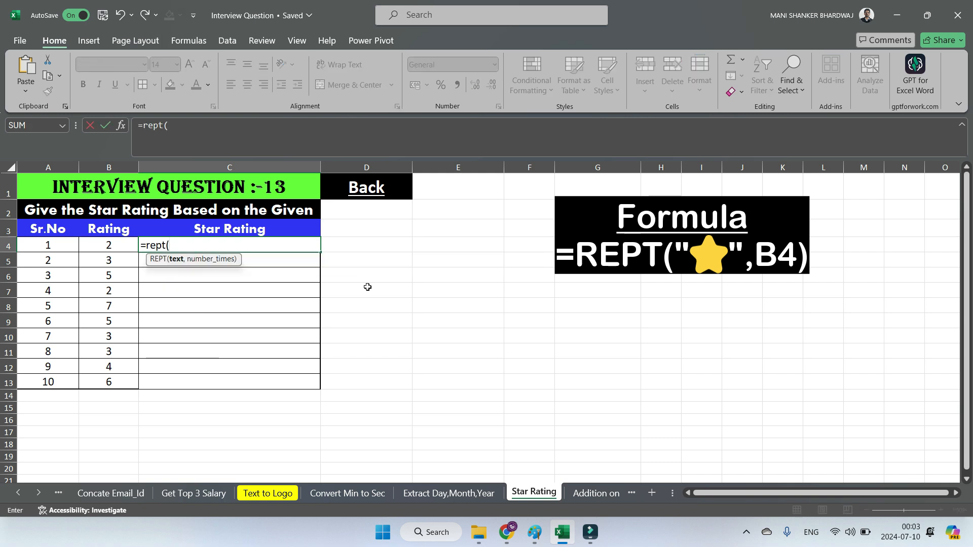
pyautogui.write('"')
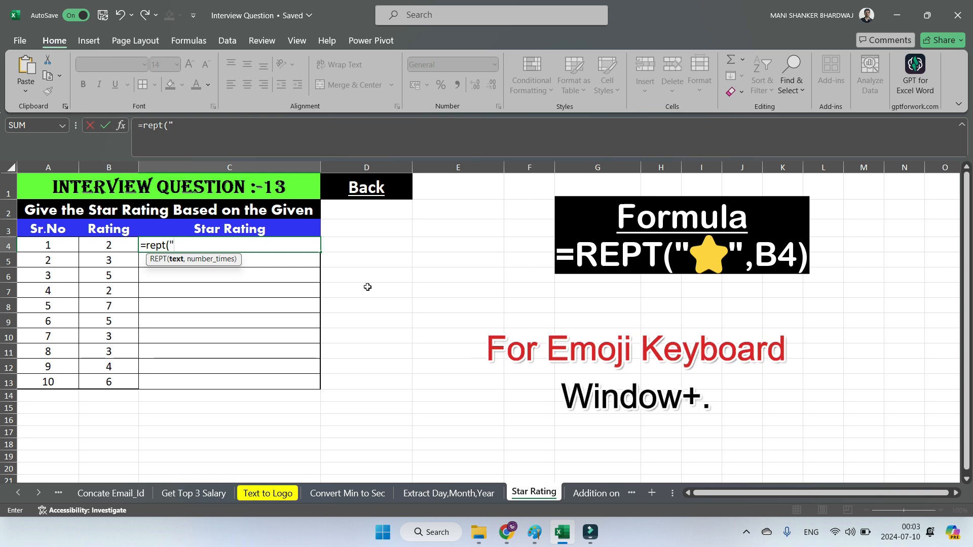
pyautogui.press('super+period')
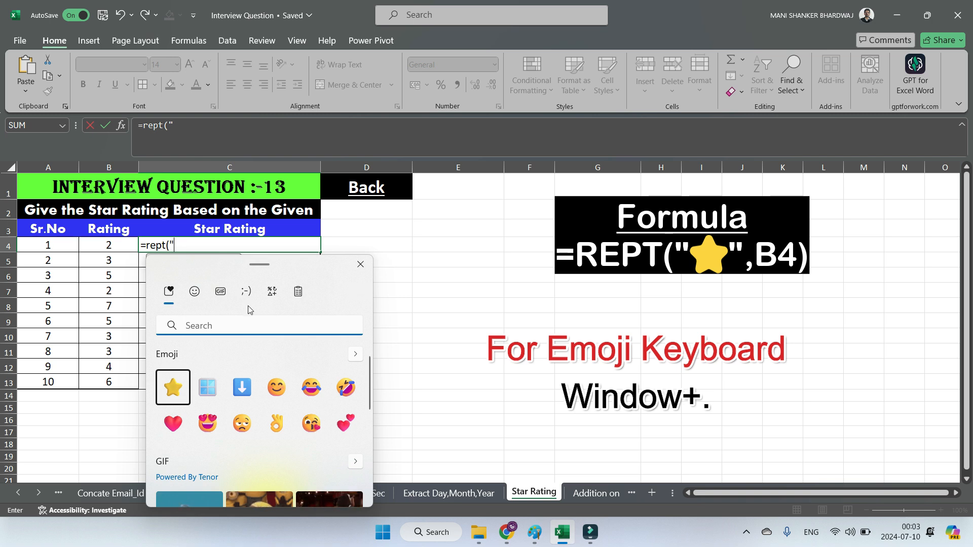
pyautogui.write('star')
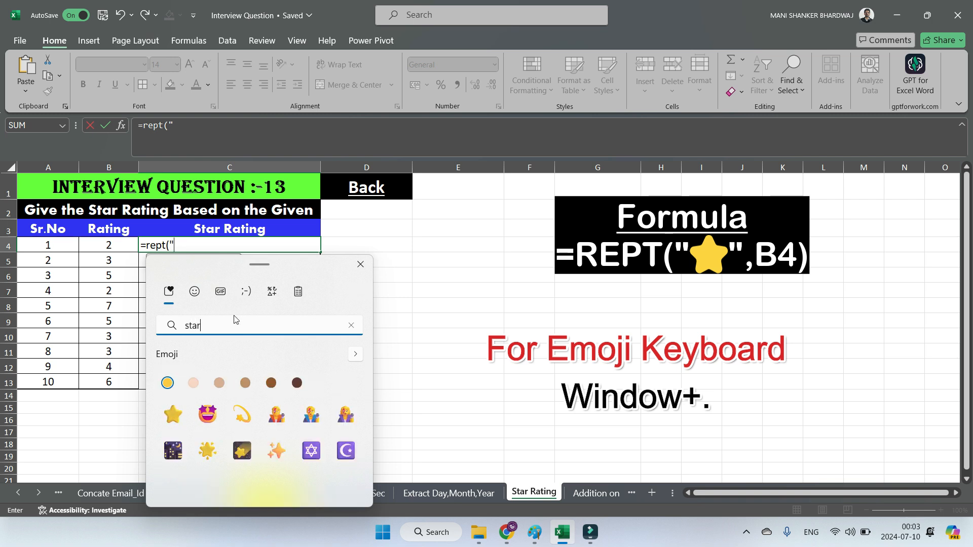
pyautogui.click(171, 417)
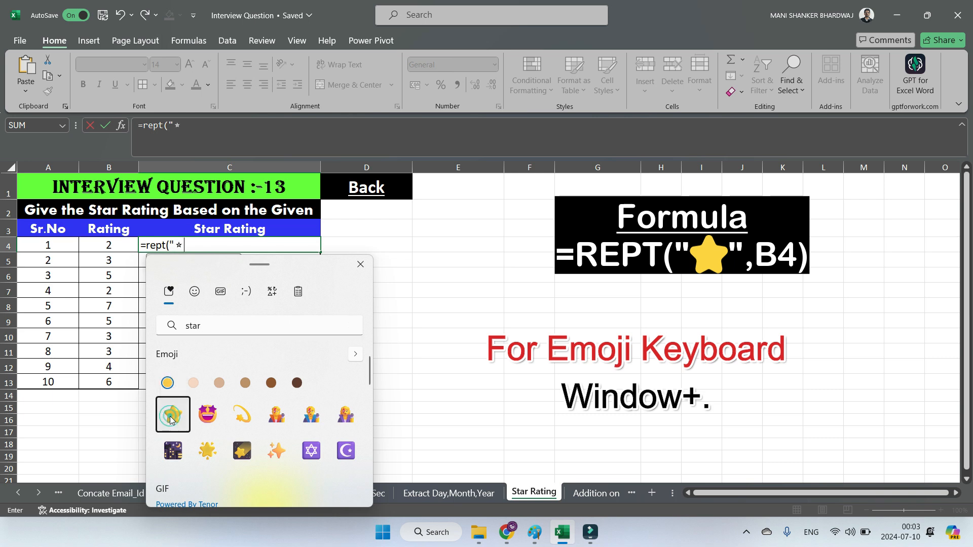
pyautogui.click(362, 266)
pyautogui.write('"')
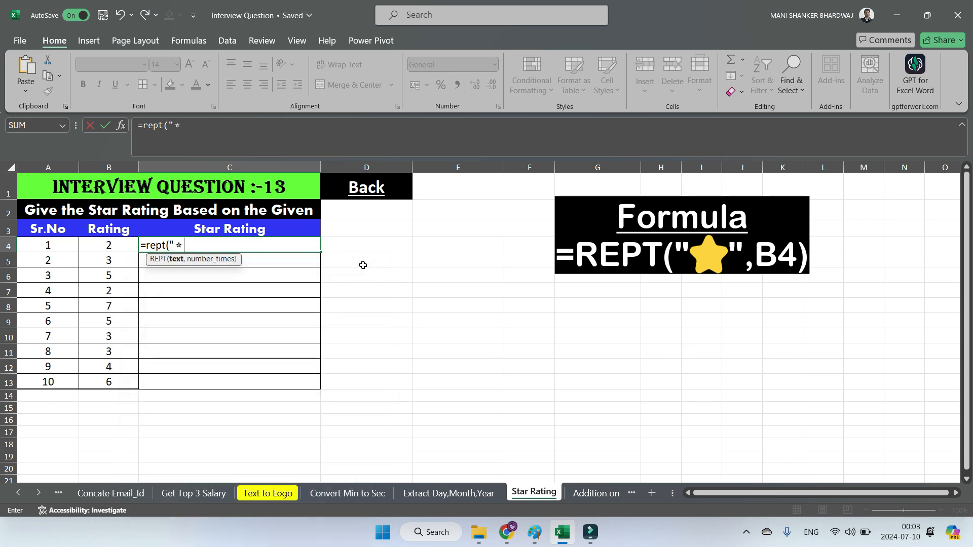
pyautogui.write(',')
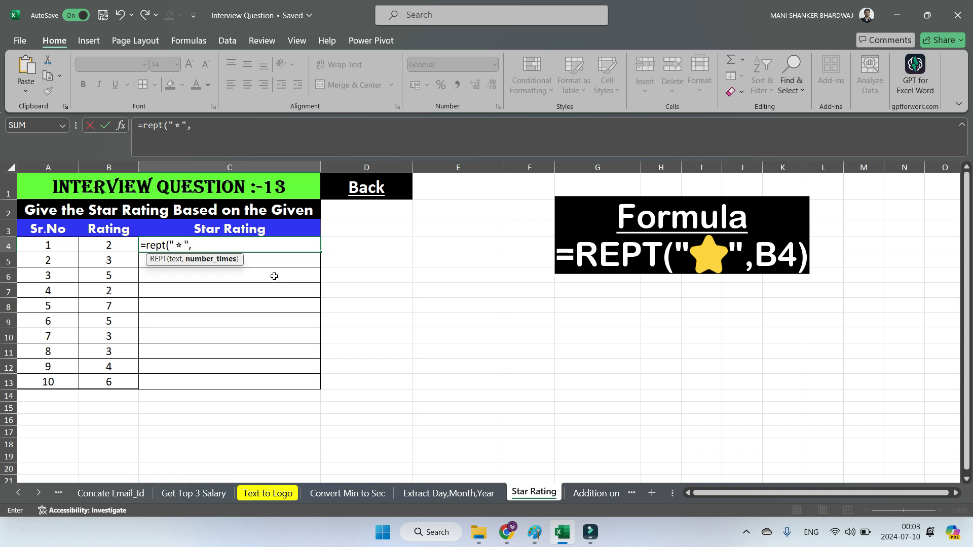
pyautogui.click(120, 245)
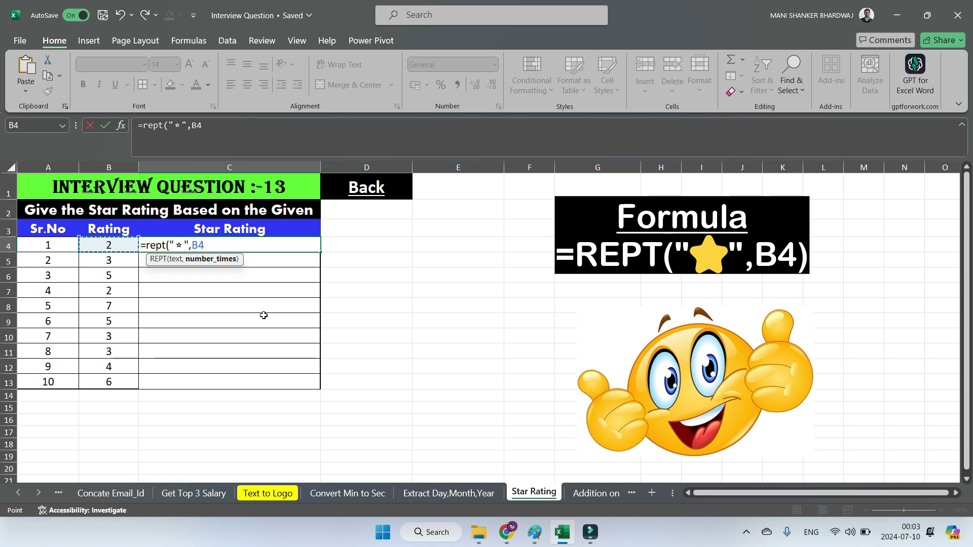
pyautogui.write(')')
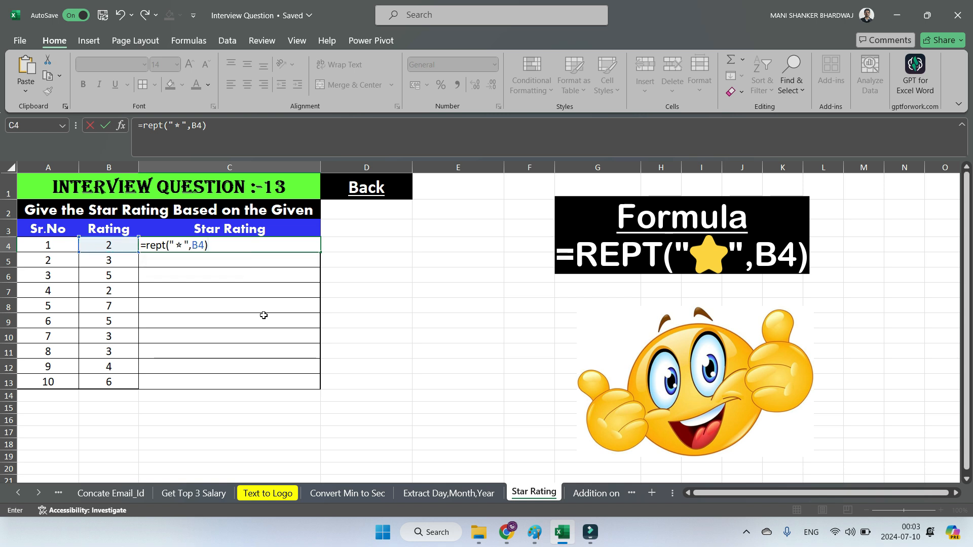
pyautogui.press('Return')
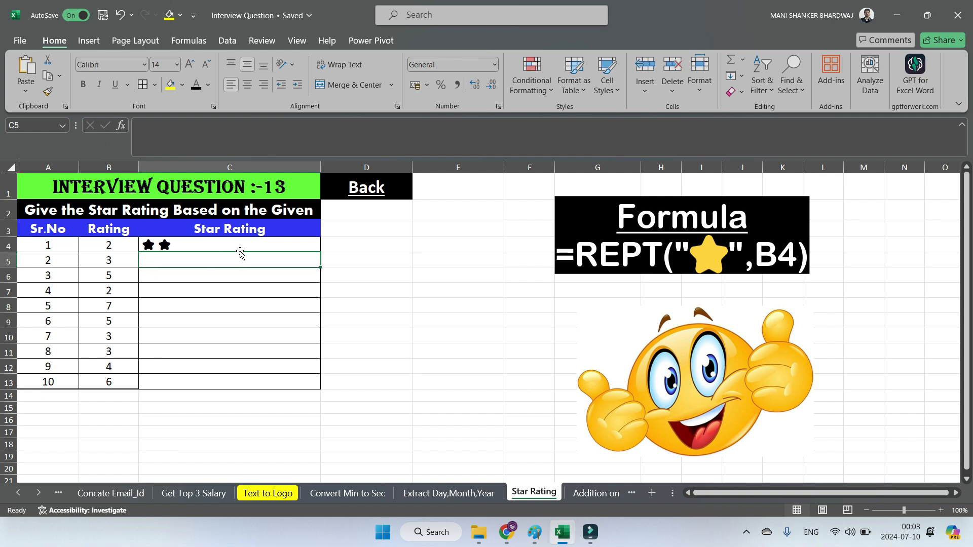
# Fill the star rating formula from C4 down the Star Rating column to C13.
pyautogui.click(255, 247)
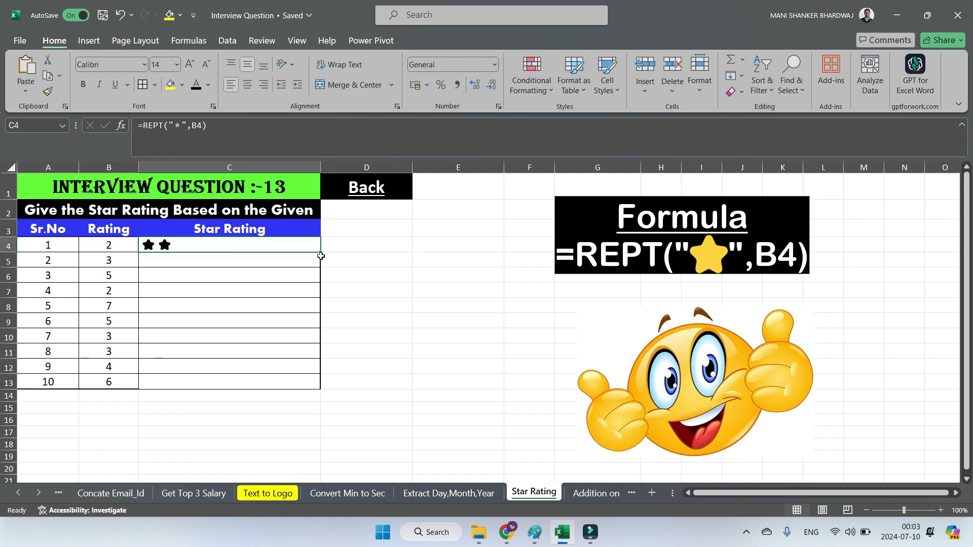
pyautogui.doubleClick(321, 252)
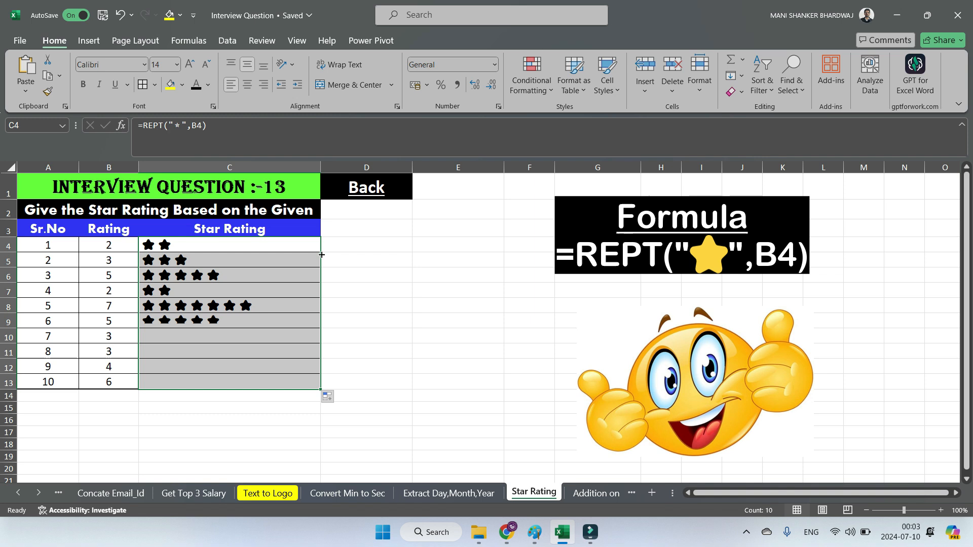
pyautogui.click(355, 321)
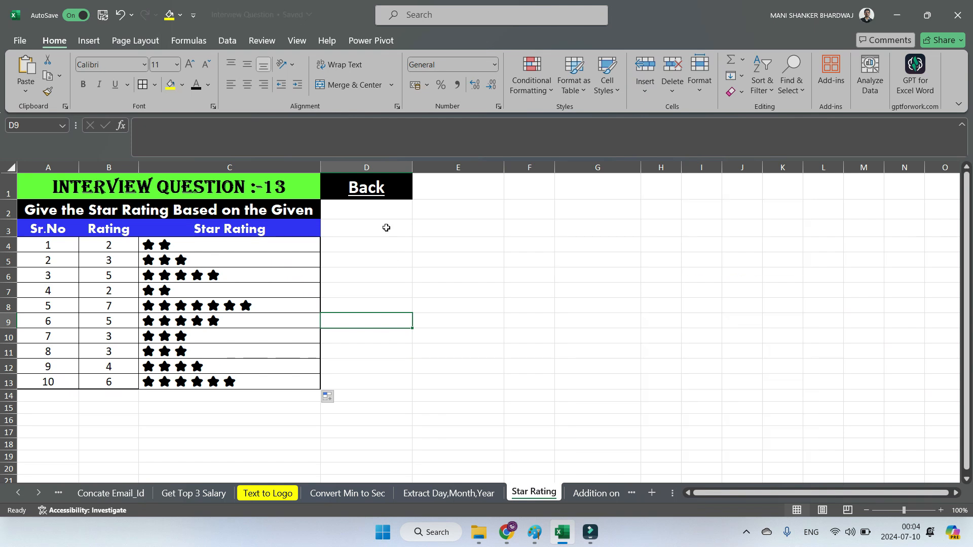
# Return to the Master Sheet and open question 14, Add 5 Hours to Given Time.
pyautogui.click(375, 198)
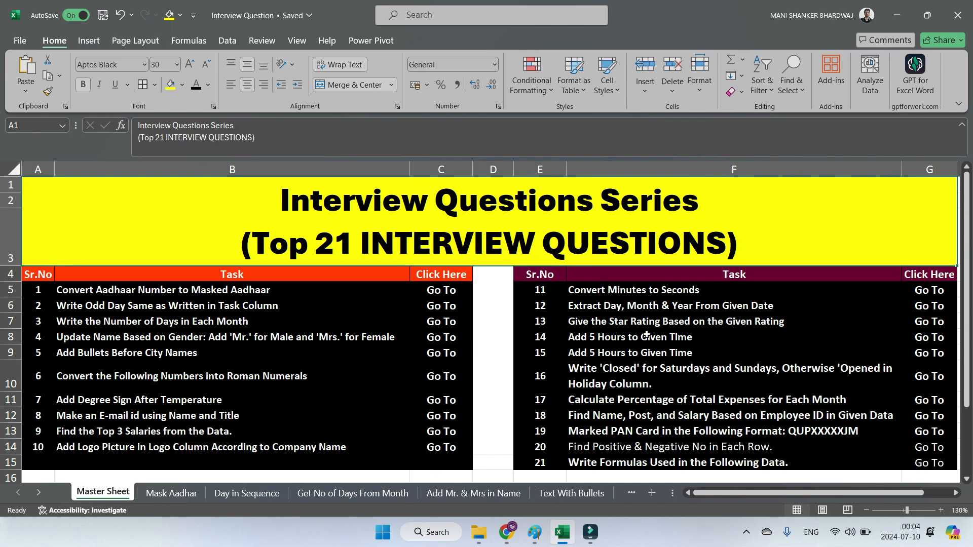
pyautogui.click(927, 341)
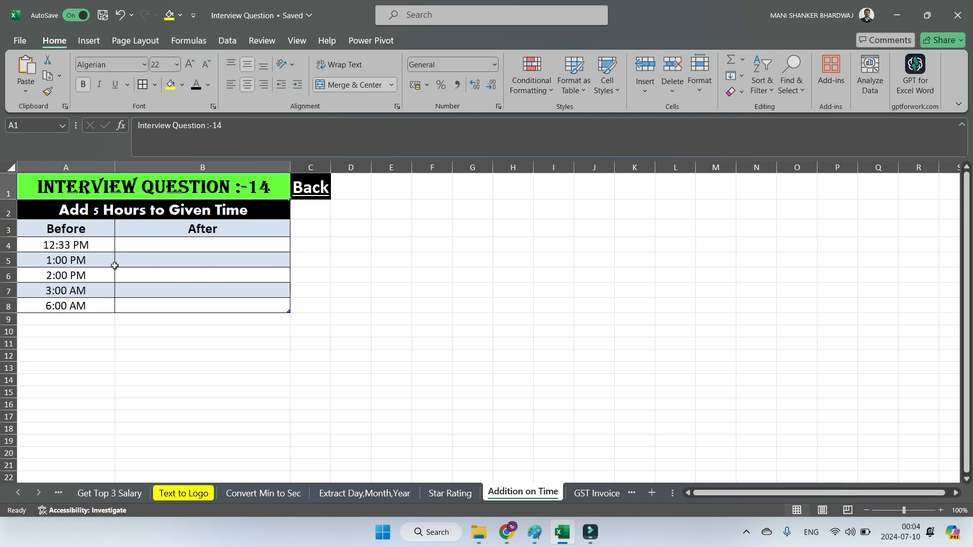
pyautogui.click(80, 248)
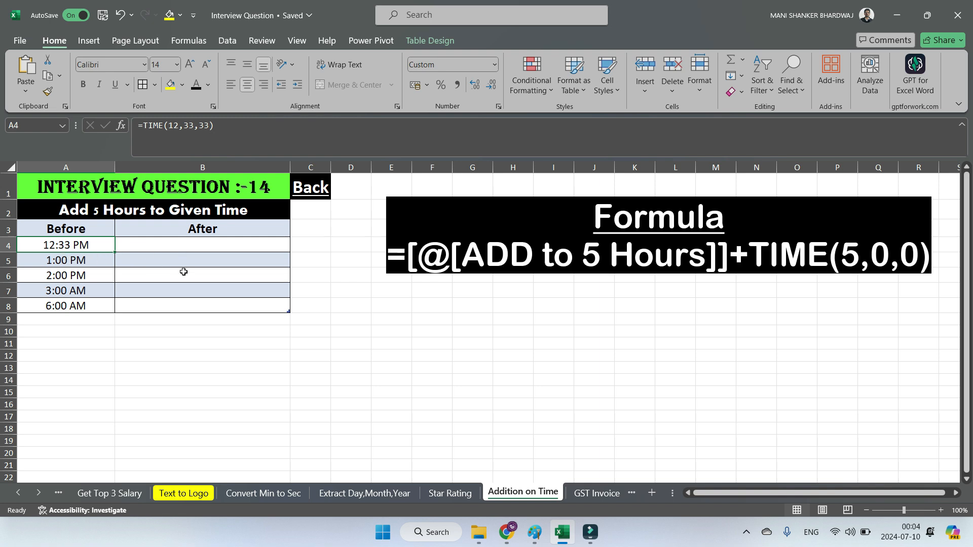
# Enter =[@[ADD to 5 Hours]]+TIME(5,0,0) in B4 of the After column and fill it down to B8.
pyautogui.click(220, 245)
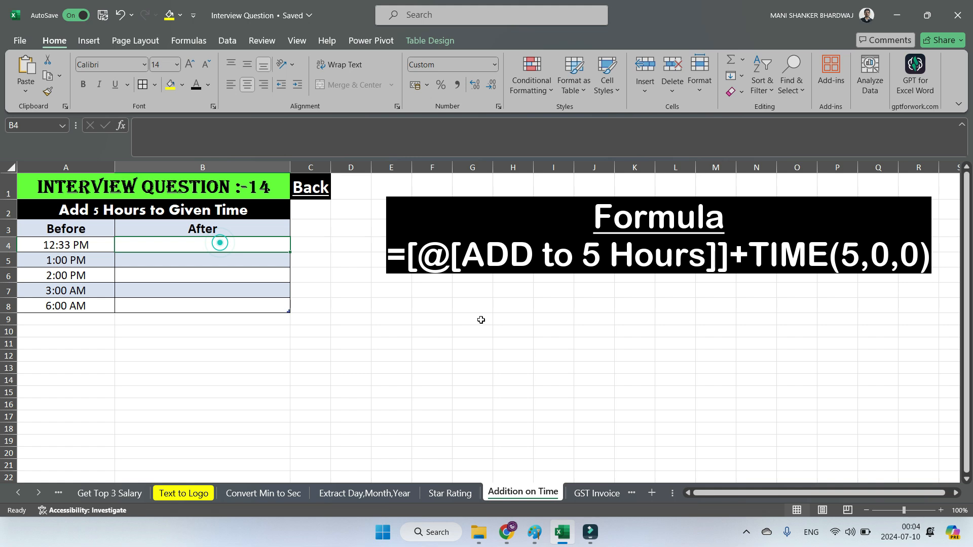
pyautogui.write('=')
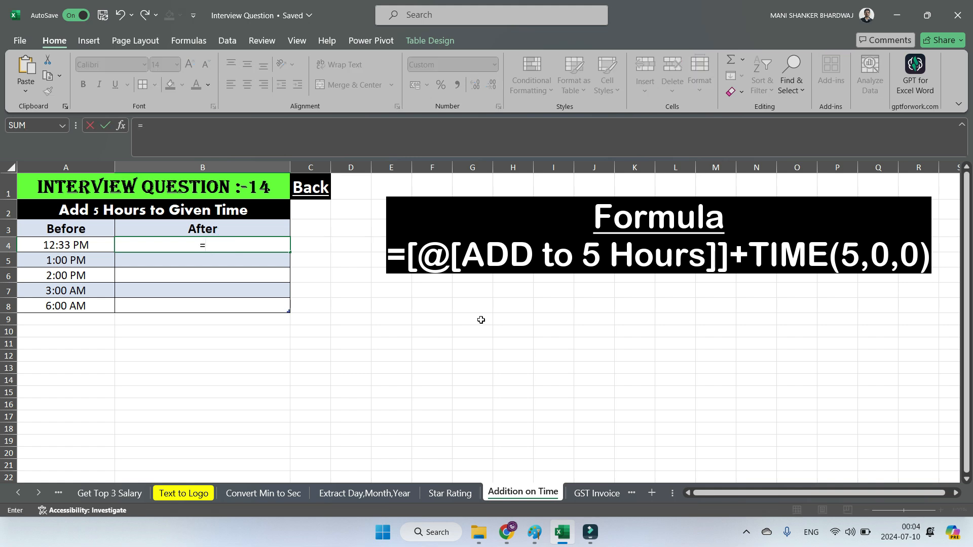
pyautogui.click(98, 252)
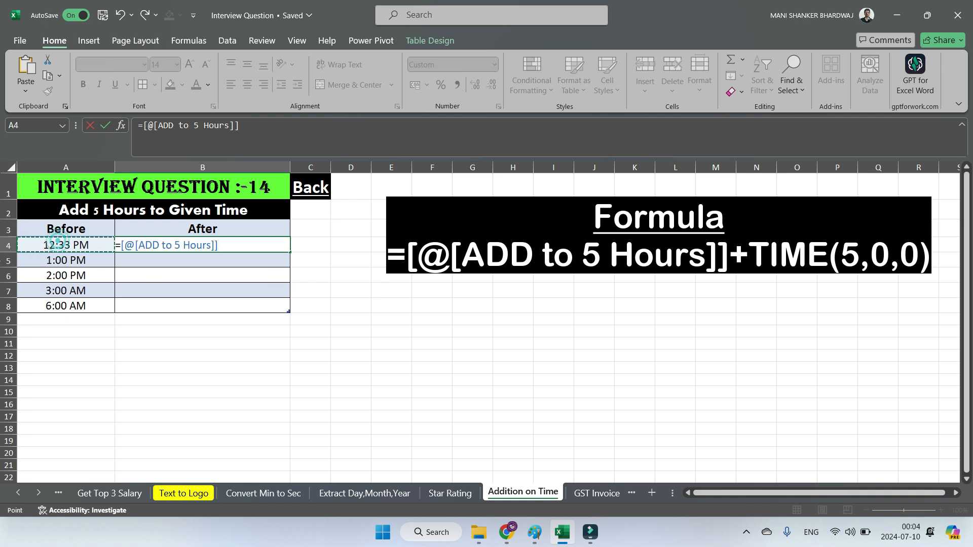
pyautogui.write('+Ti')
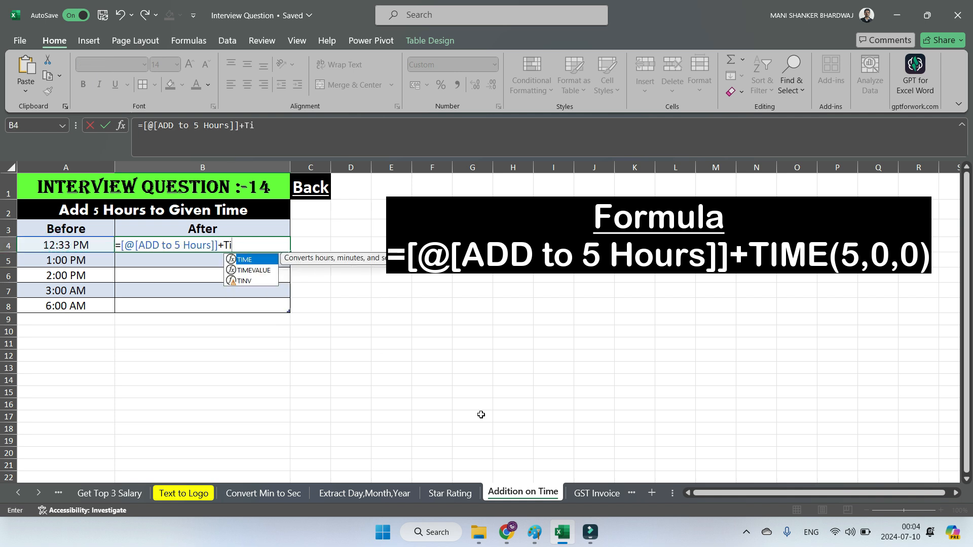
pyautogui.write('me(')
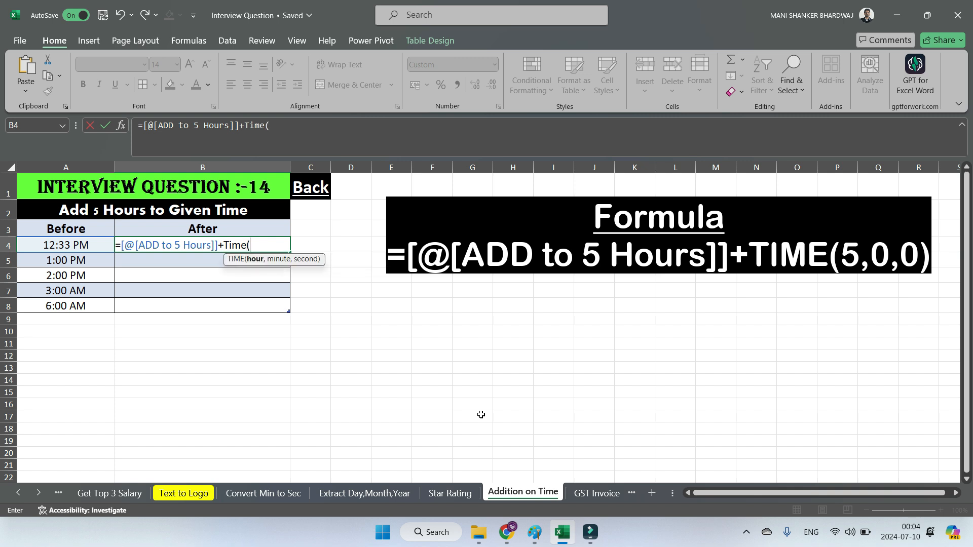
pyautogui.write('5,0,0)')
pyautogui.press('Return')
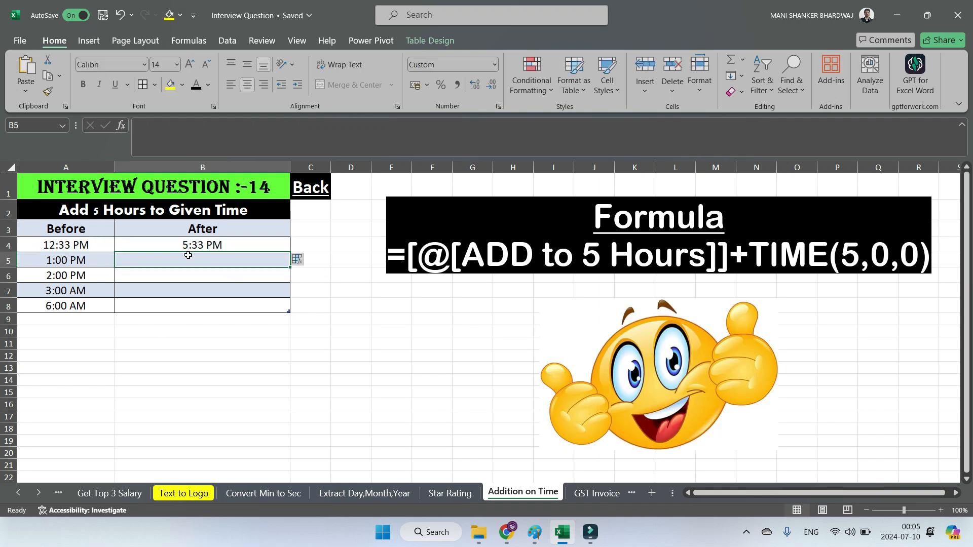
pyautogui.click(228, 244)
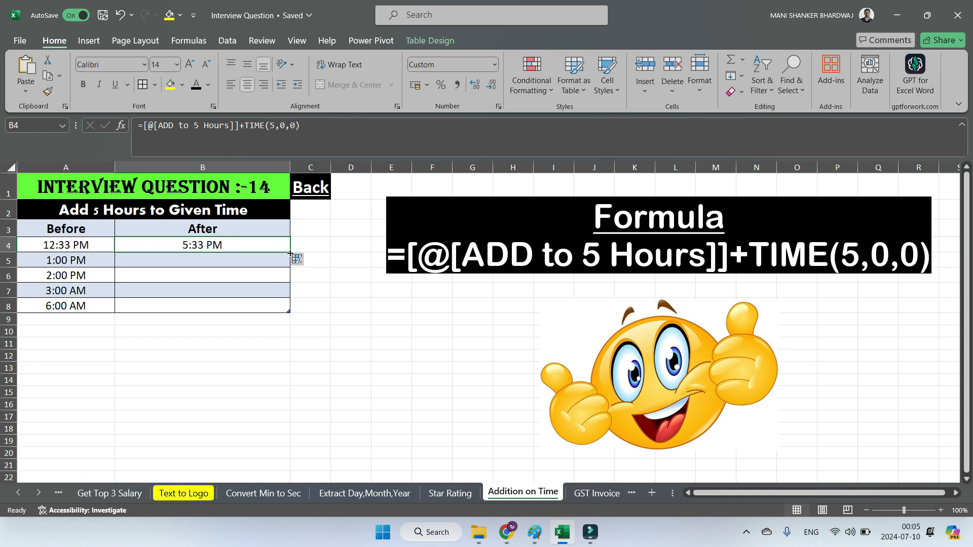
pyautogui.moveTo(290, 253); pyautogui.dragTo(289, 310)
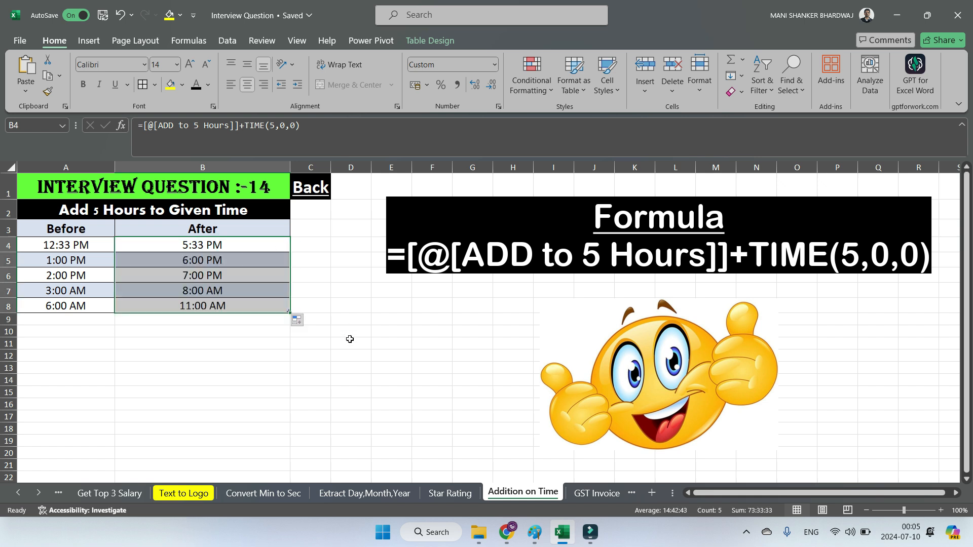
# Return to the Master Sheet, open question 15 on GST and select the Total Amount cell E16 of the invoice.
pyautogui.click(350, 344)
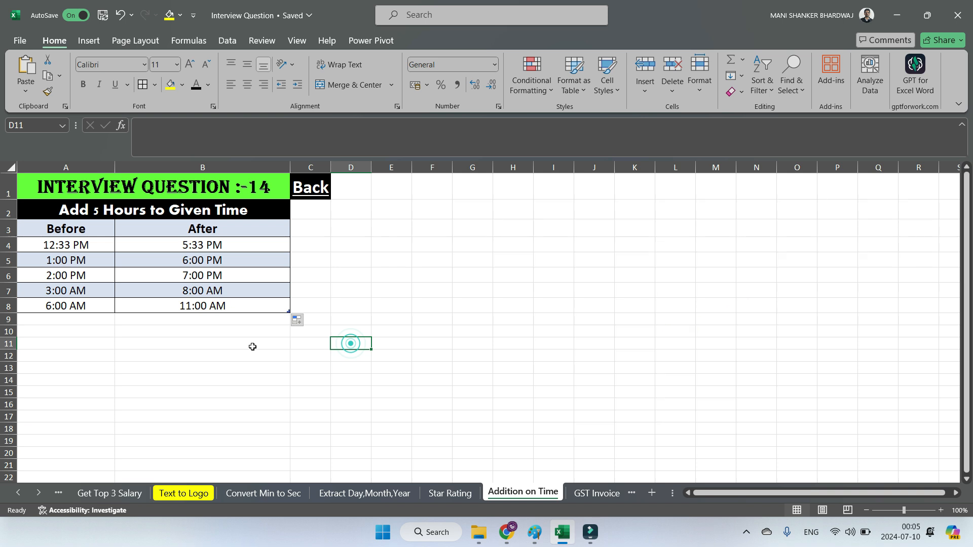
pyautogui.click(321, 187)
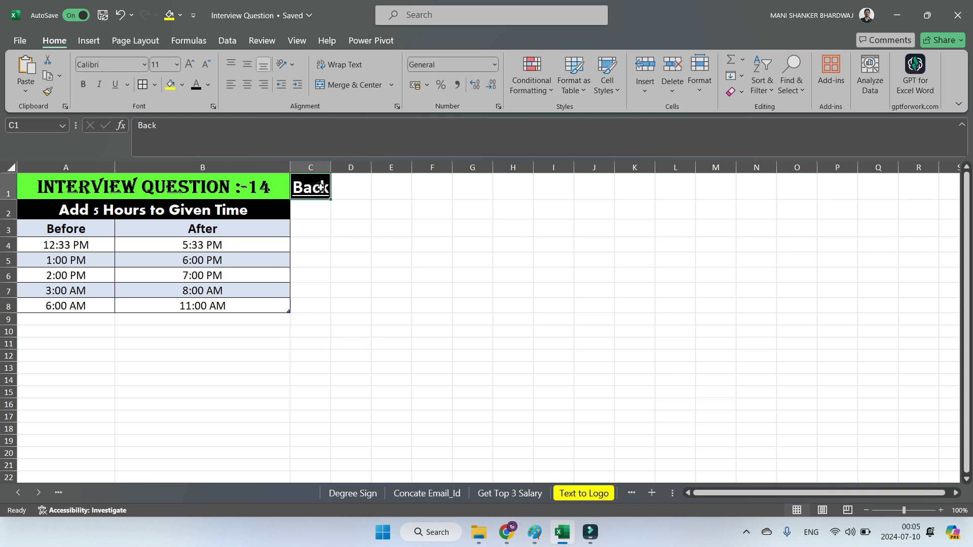
pyautogui.click(320, 188)
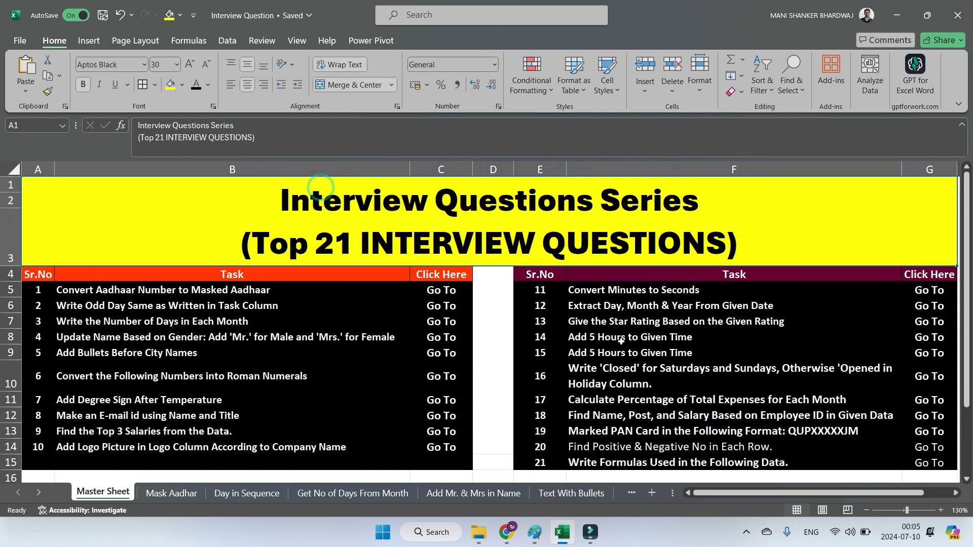
pyautogui.click(927, 361)
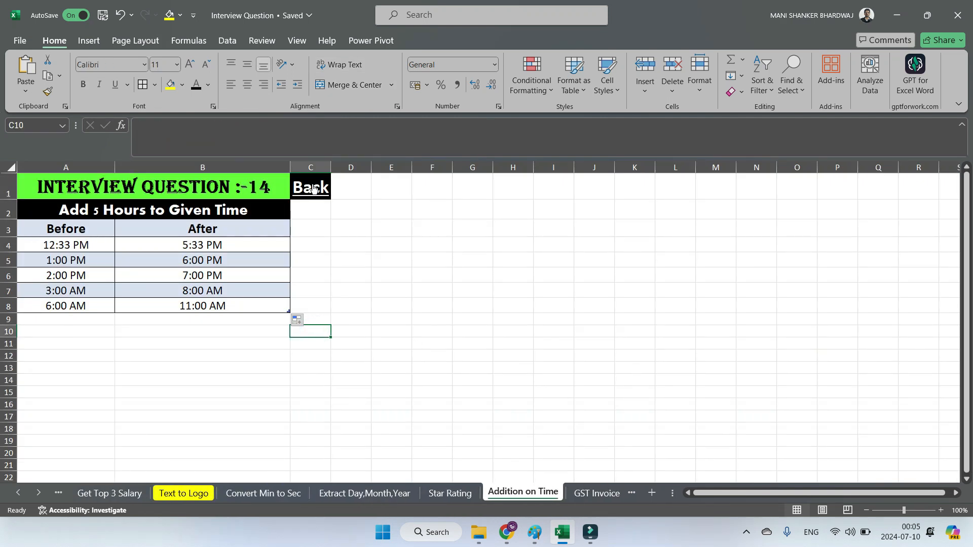
pyautogui.click(312, 189)
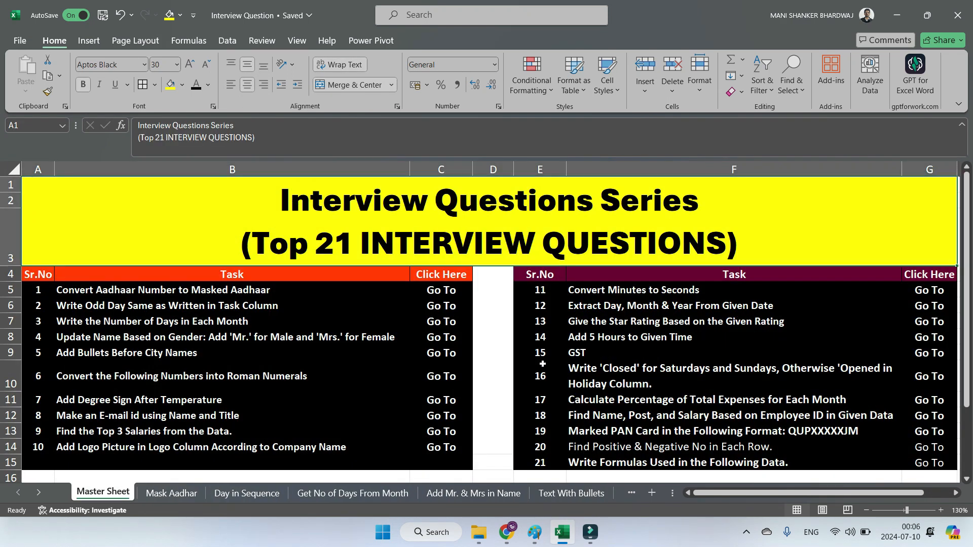
pyautogui.click(931, 353)
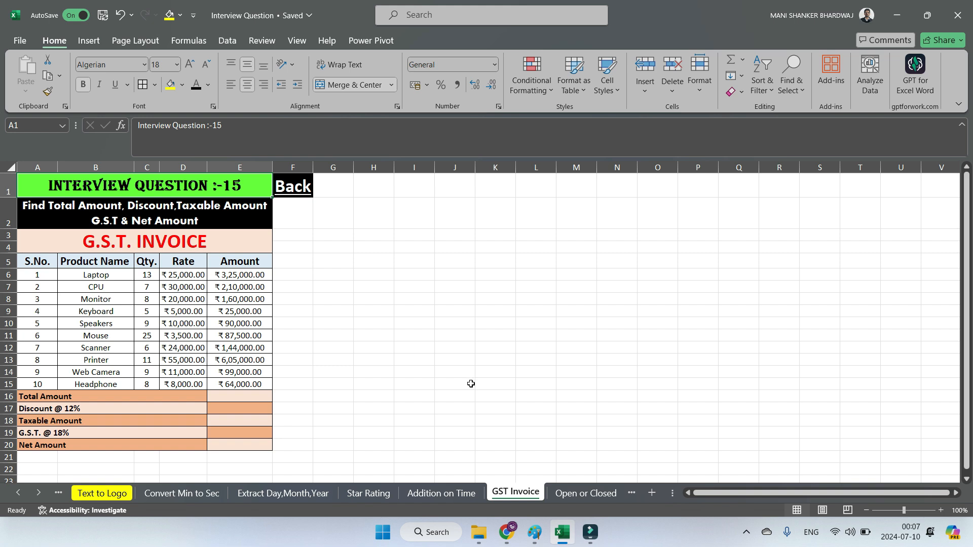
pyautogui.click(381, 360)
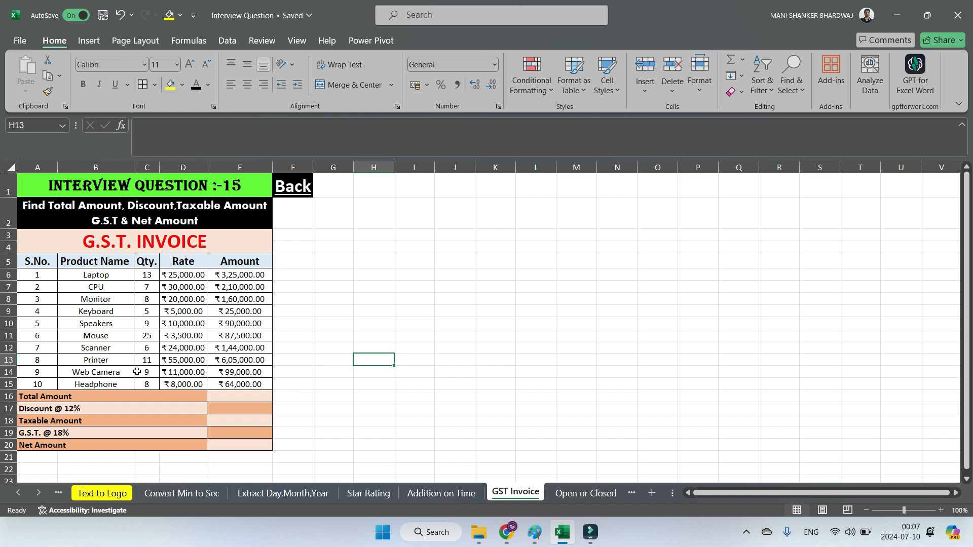
pyautogui.click(251, 396)
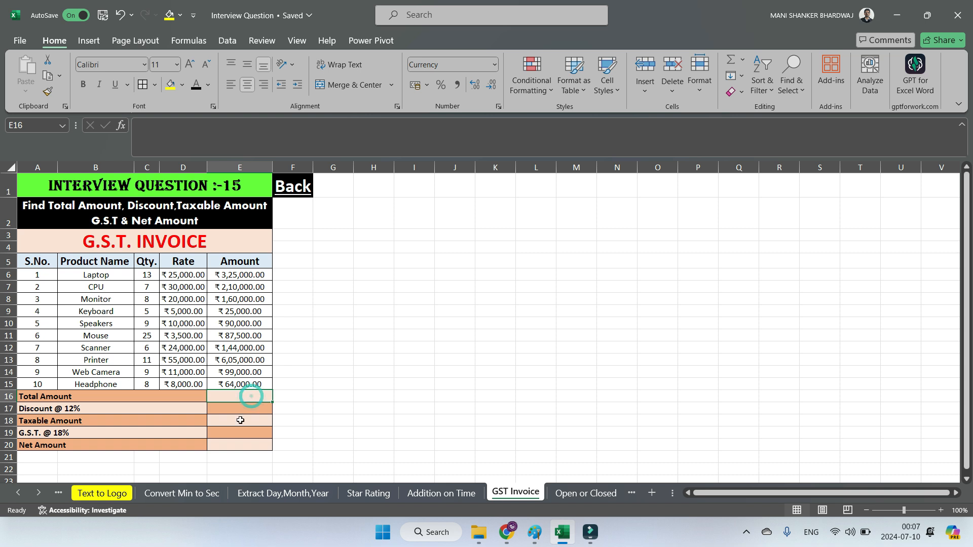
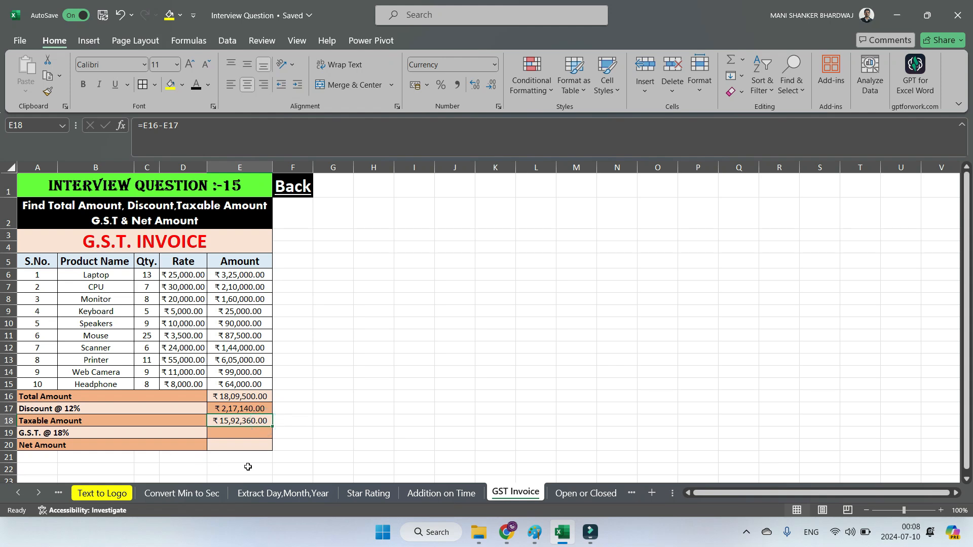
# Calculate the G.S.T. @ 18% in E19 from the Taxable Amount with =E18*18%.
pyautogui.click(249, 432)
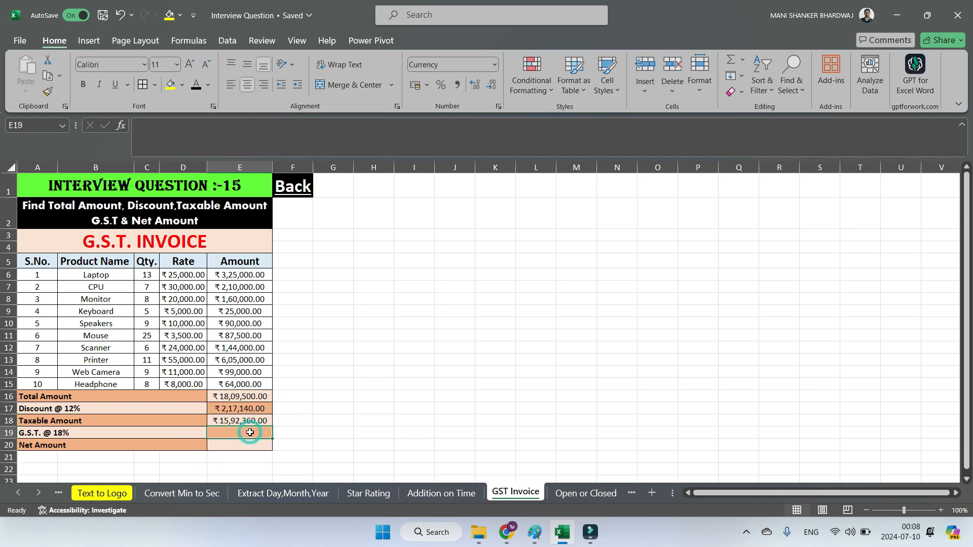
pyautogui.write('=')
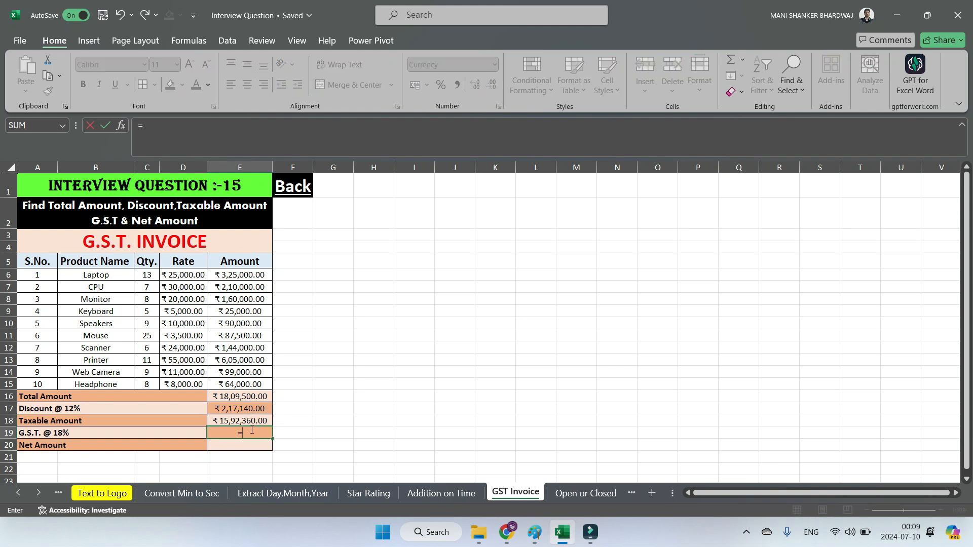
pyautogui.click(252, 420)
pyautogui.write('*18%')
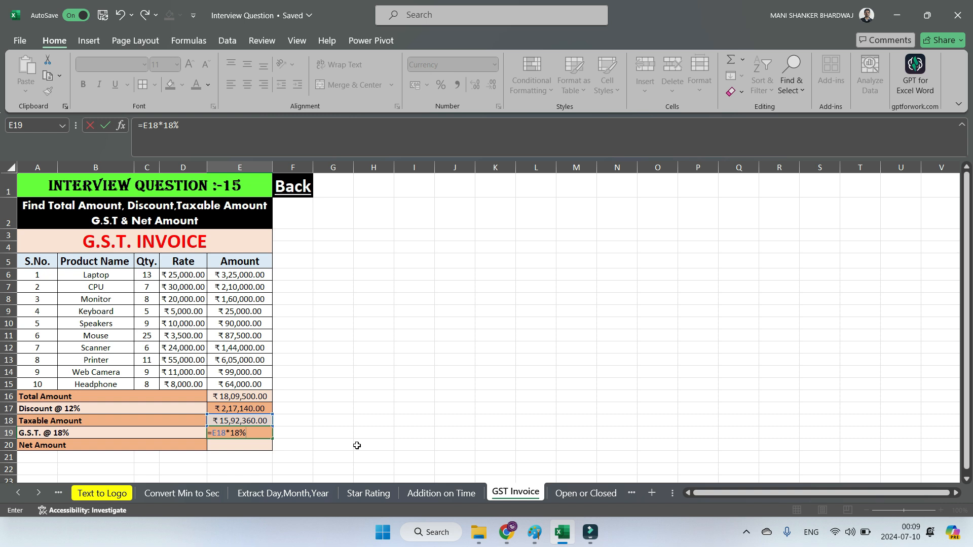
pyautogui.press('Return')
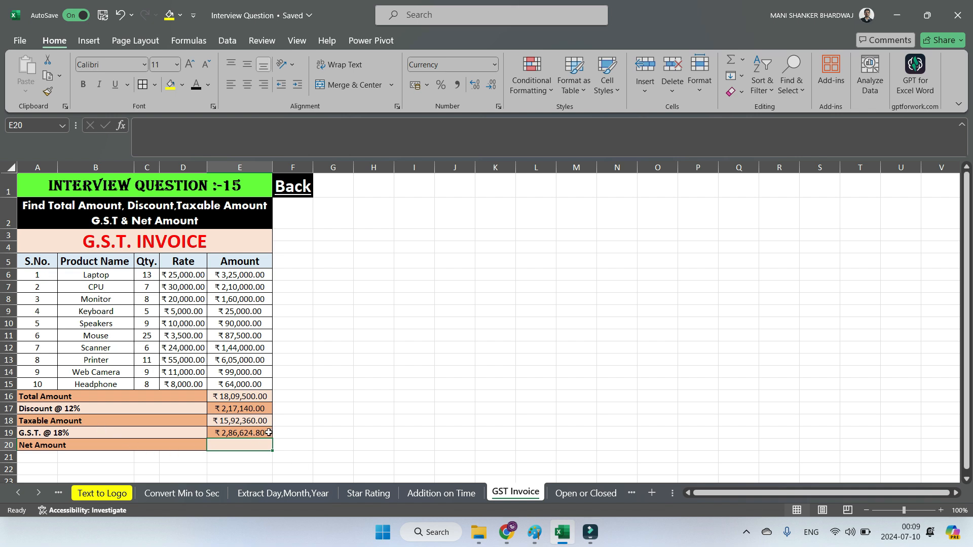
# Calculate the Net Amount in E20 by adding the Taxable Amount and G.S.T. with =E18+E19.
pyautogui.write('=')
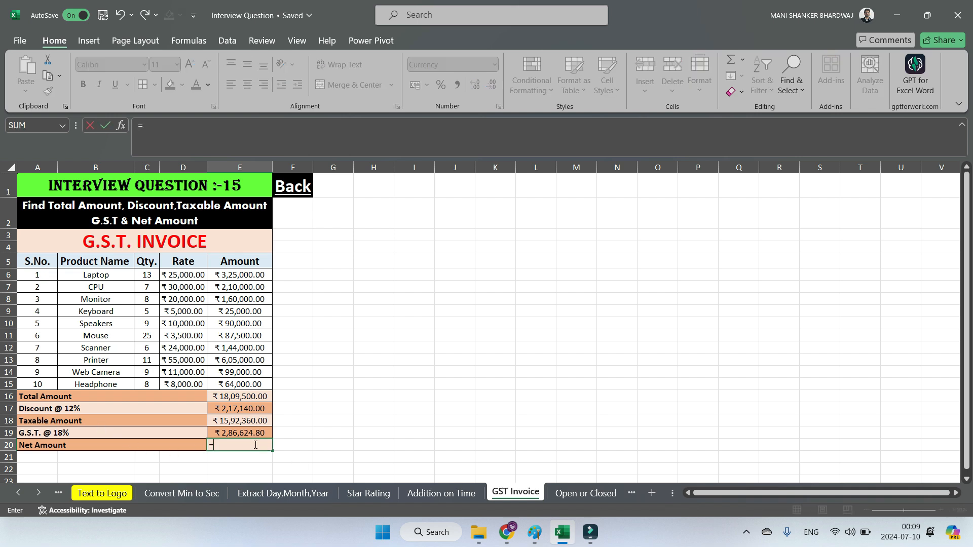
pyautogui.click(247, 421)
pyautogui.write('+')
pyautogui.click(238, 431)
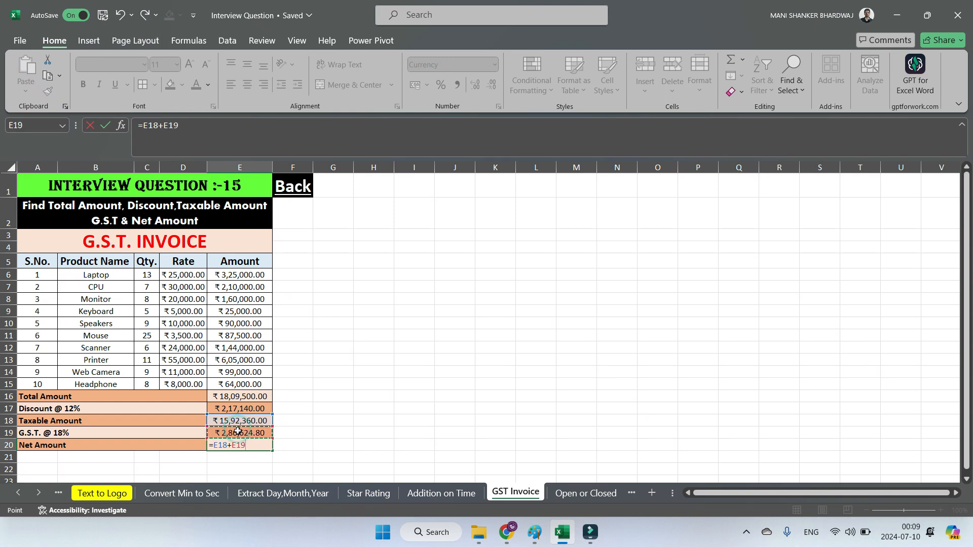
pyautogui.press('Return')
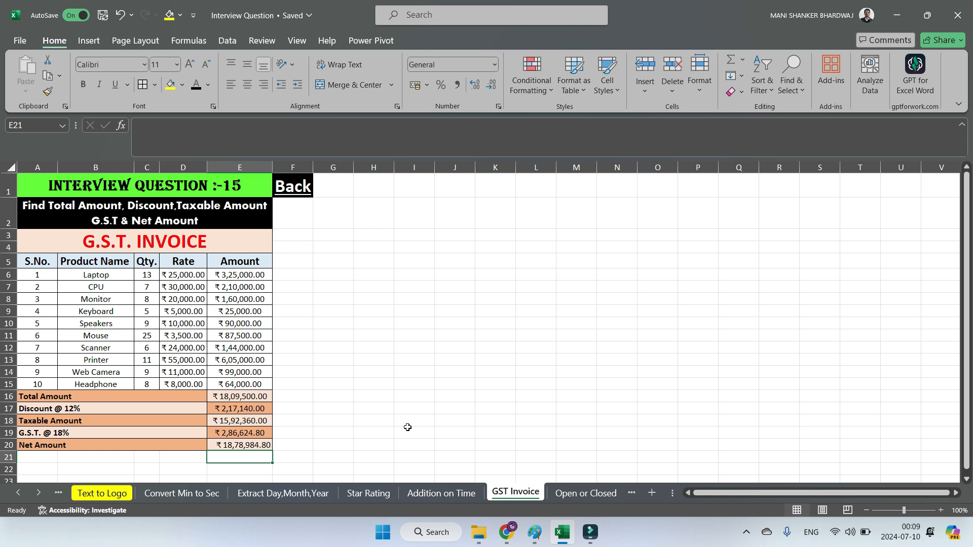
# Return to the Master Sheet and open question 16, on writing Closed or Opened in the Holiday column.
pyautogui.click(300, 190)
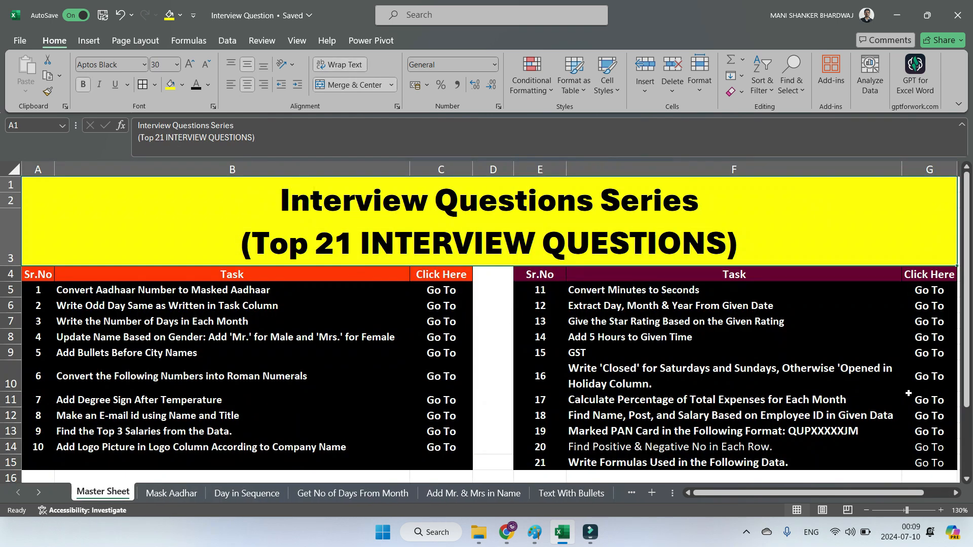
pyautogui.click(928, 378)
pyautogui.click(664, 380)
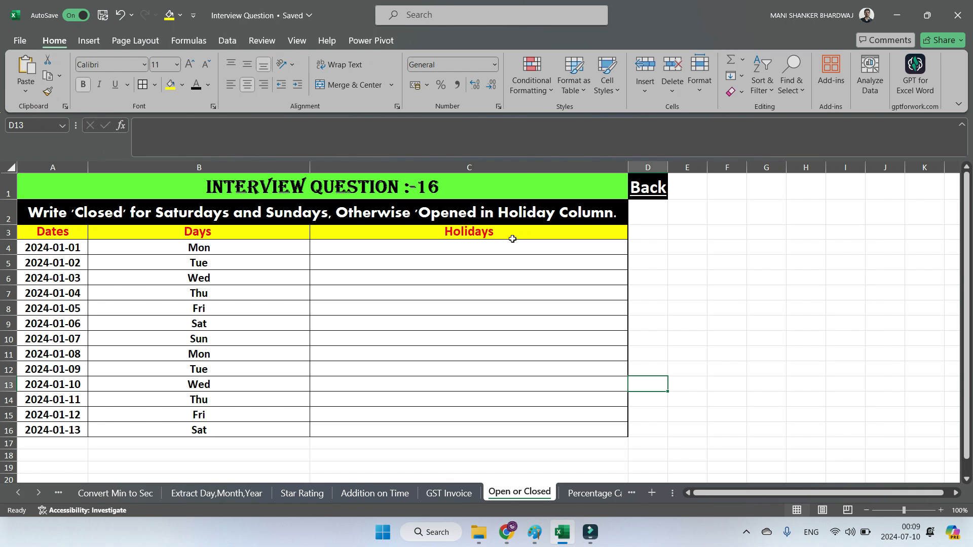
# Enter =IF(OR(B4="Sat",B4="Sun"),"Closed","Opened") in C4 of the Holidays column.
pyautogui.click(598, 243)
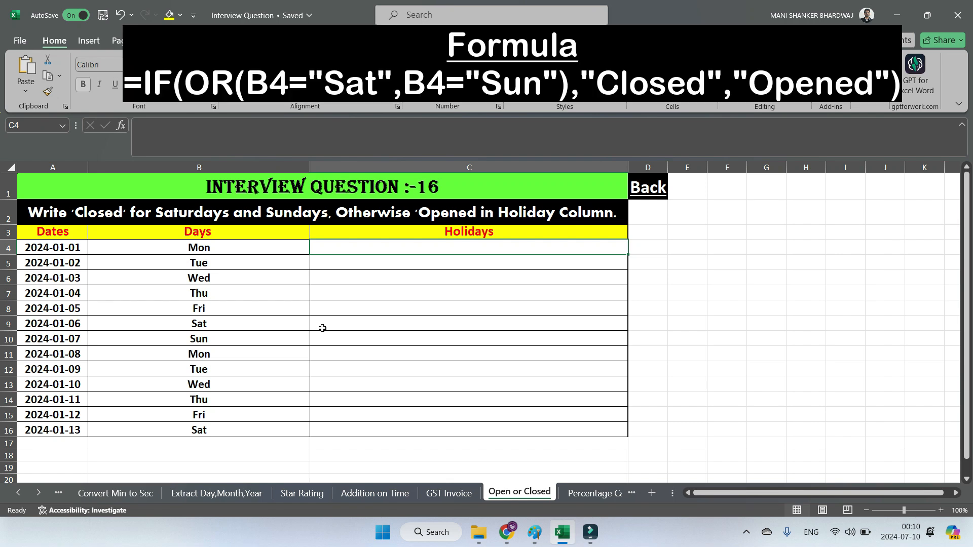
pyautogui.write('=')
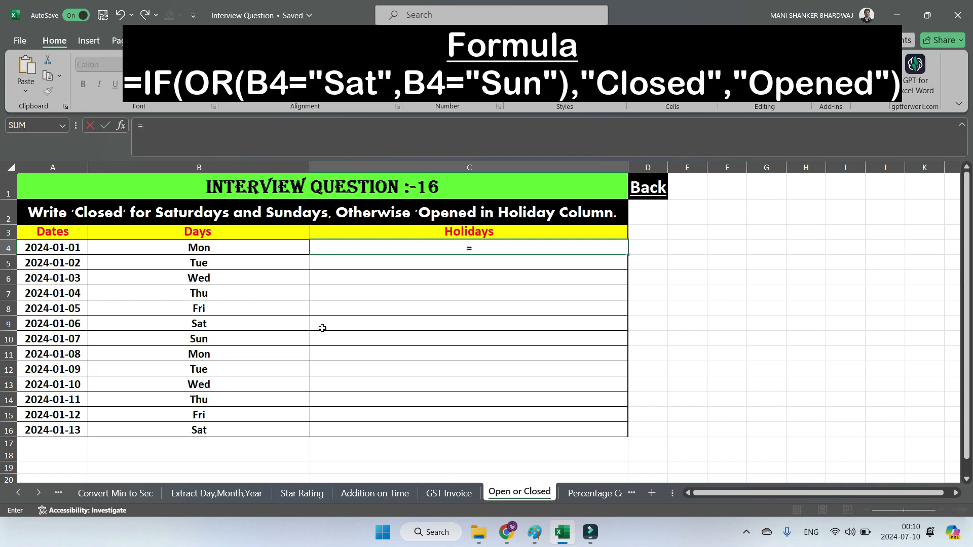
pyautogui.write('if(')
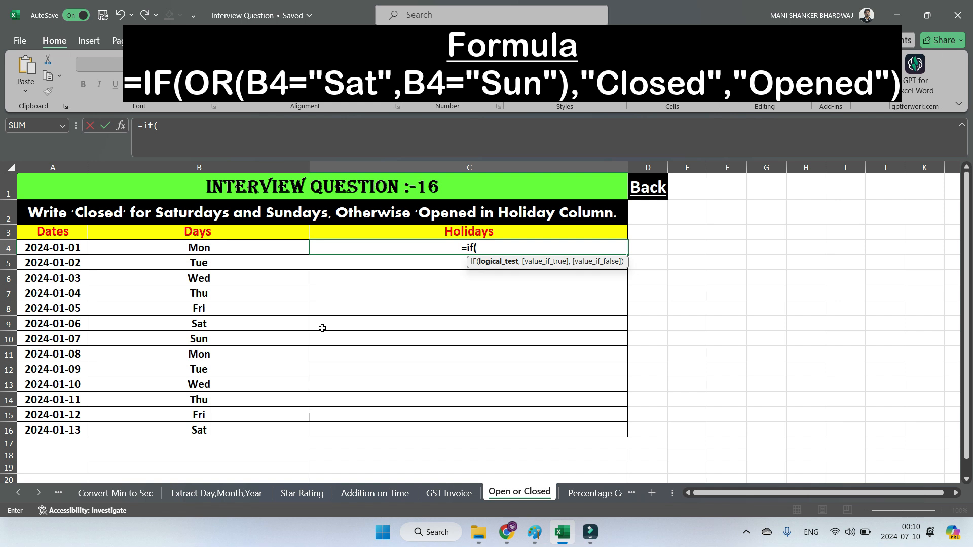
pyautogui.write('or')
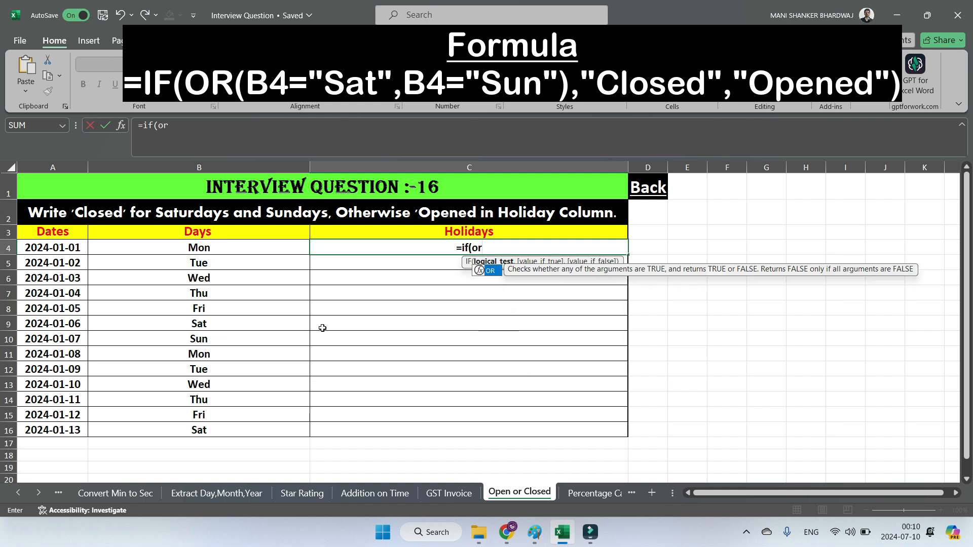
pyautogui.write('(')
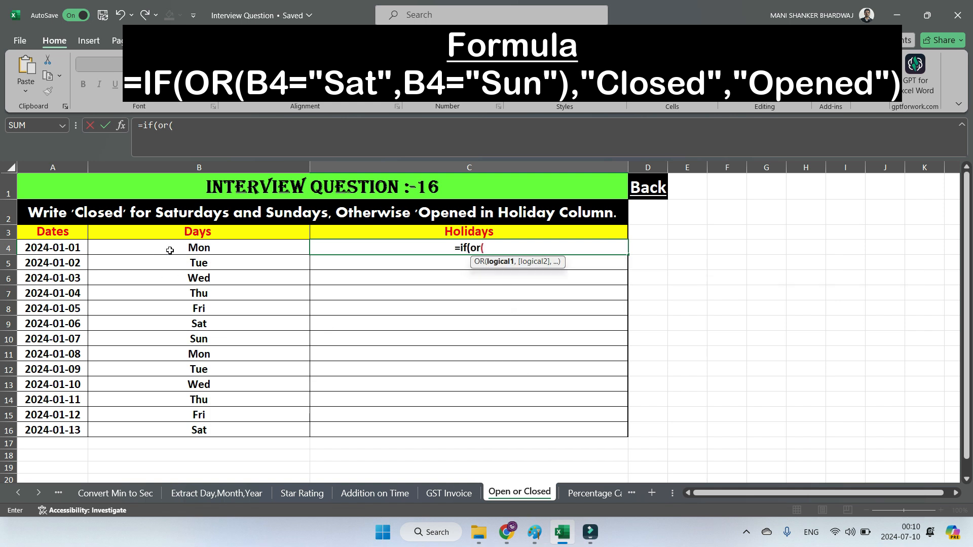
pyautogui.click(169, 249)
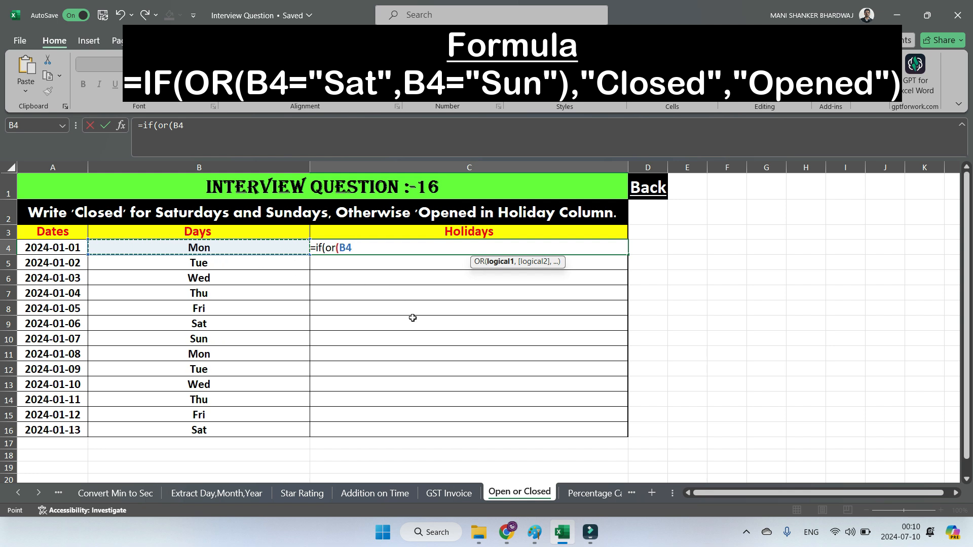
pyautogui.write('=')
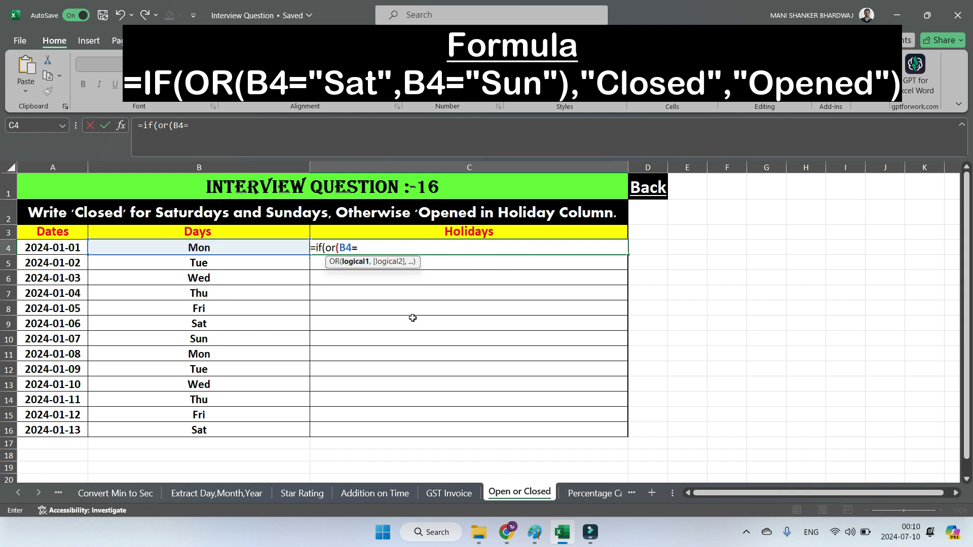
pyautogui.write('"Sat",')
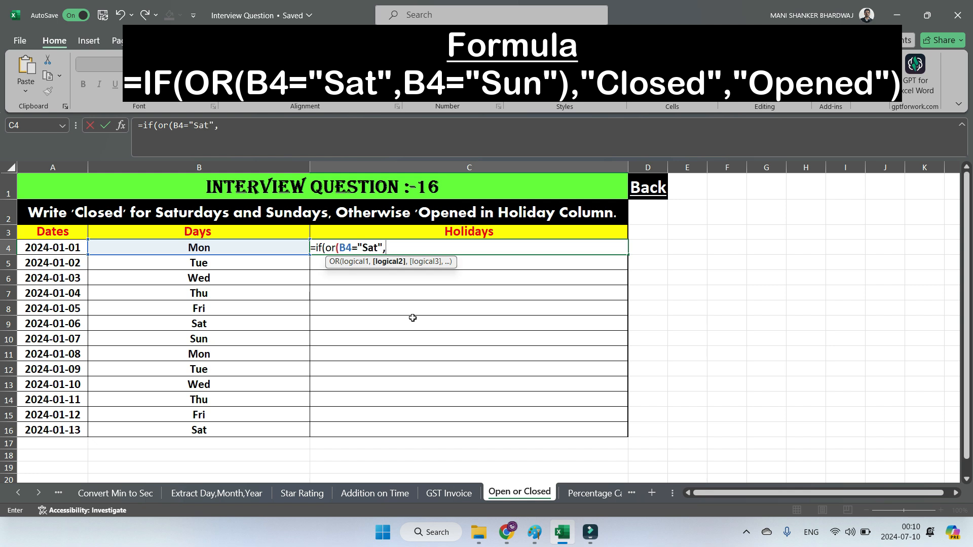
pyautogui.click(249, 248)
pyautogui.write('="Sun')
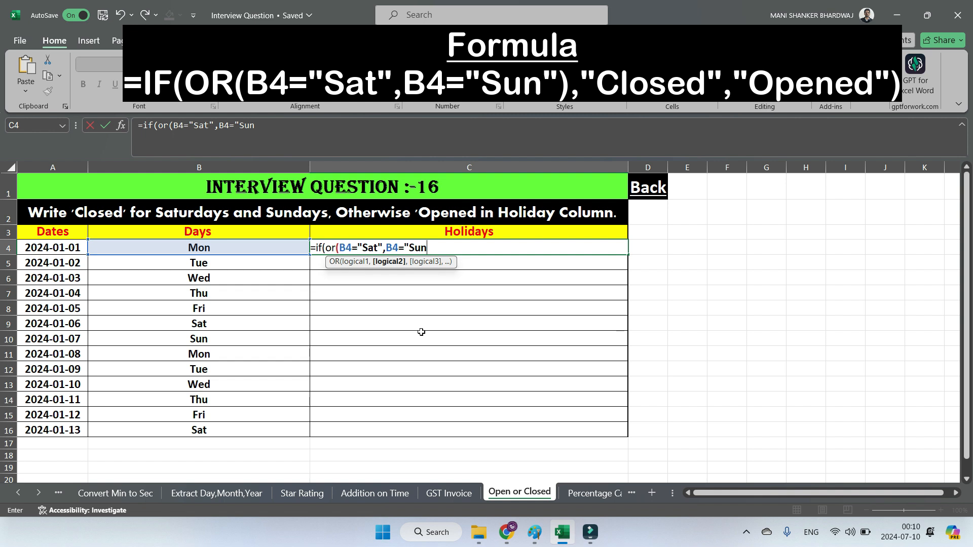
pyautogui.write('")')
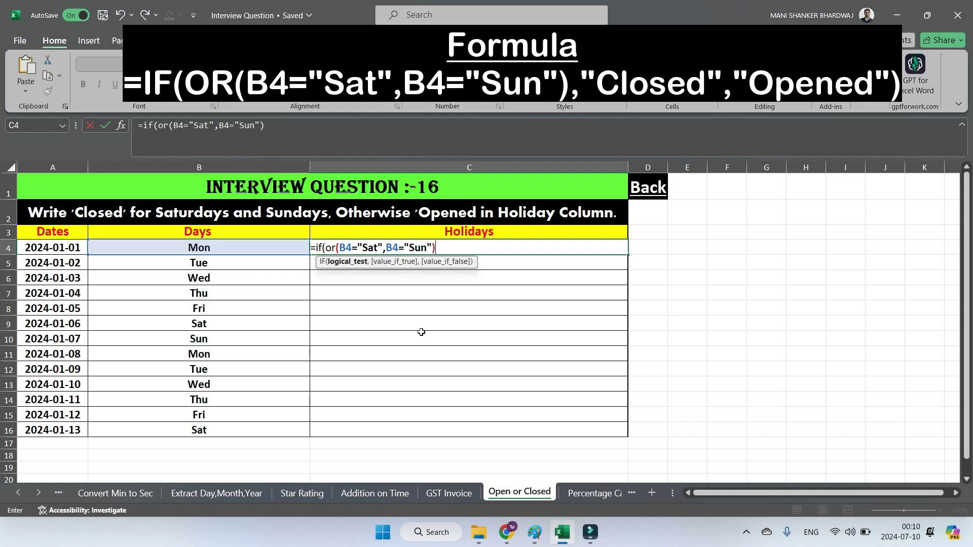
pyautogui.write(',')
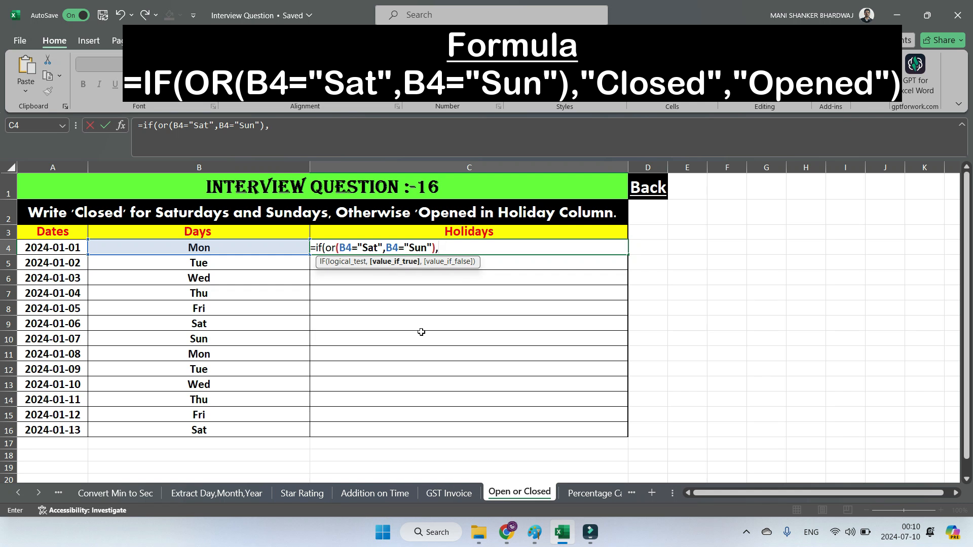
pyautogui.write('"Closed","Opened"')
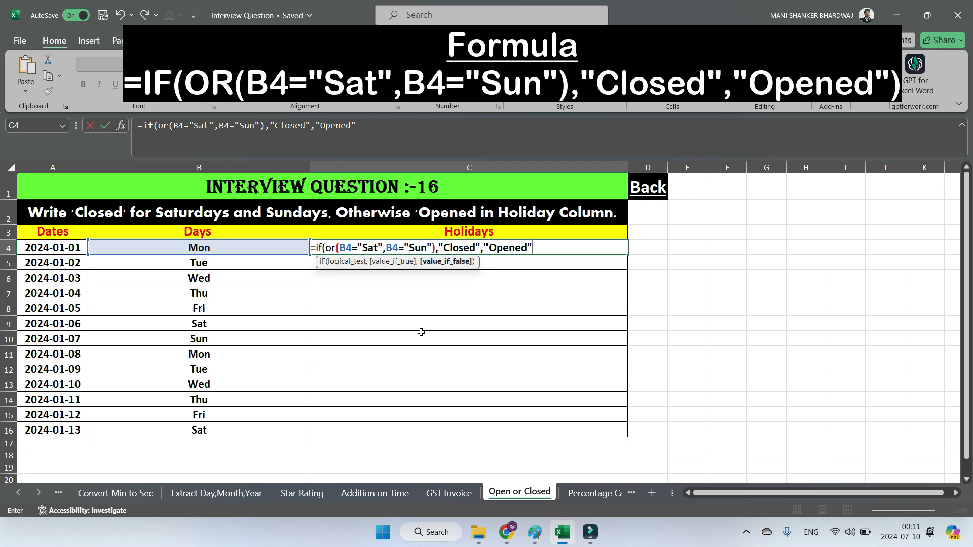
pyautogui.write(')')
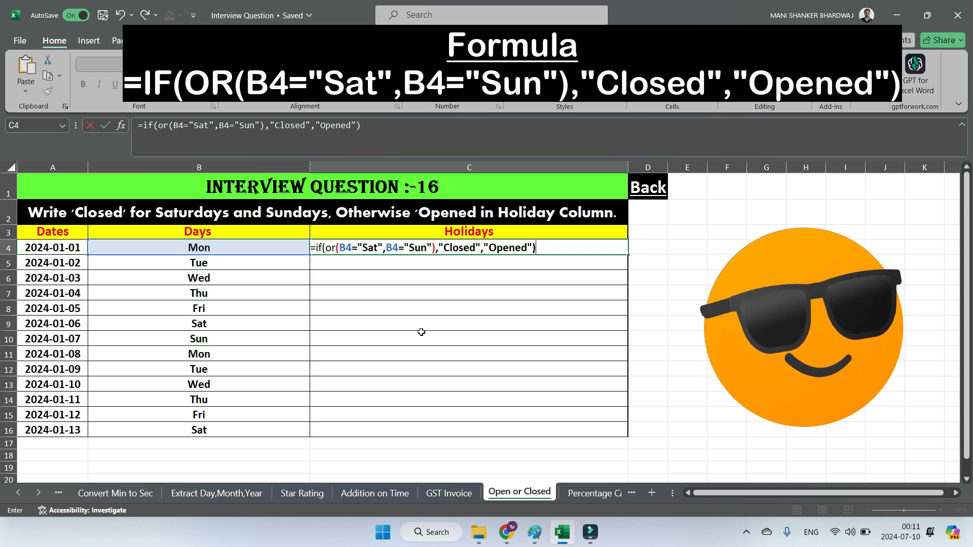
pyautogui.press('Return')
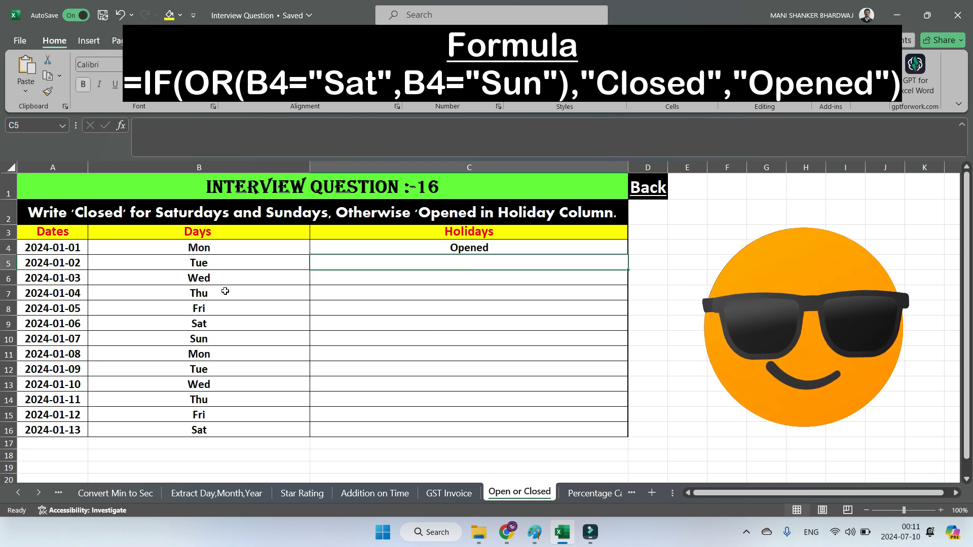
# Fill the Closed/Opened formula from C4 down the Holidays column to C16 and check the Saturday row's result in C9.
pyautogui.click(547, 248)
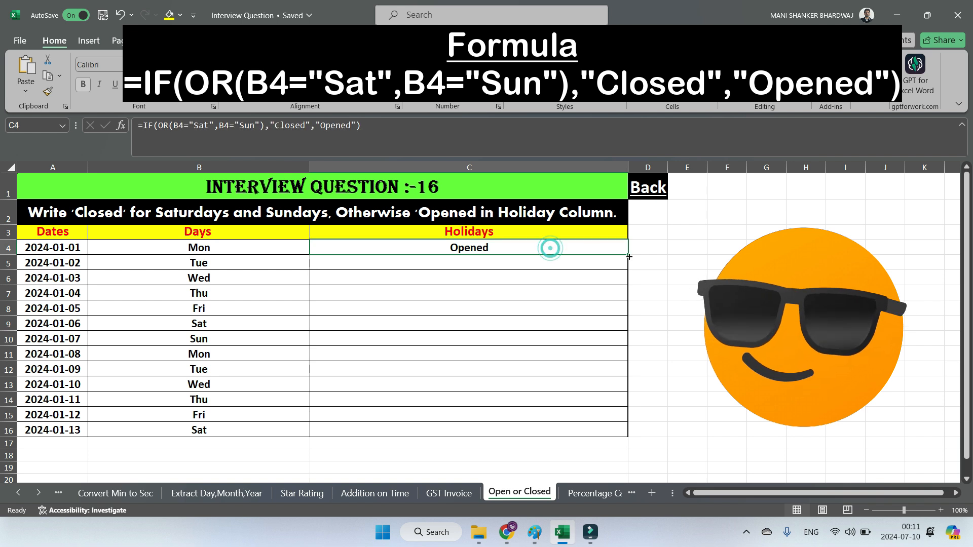
pyautogui.moveTo(630, 256); pyautogui.dragTo(628, 437)
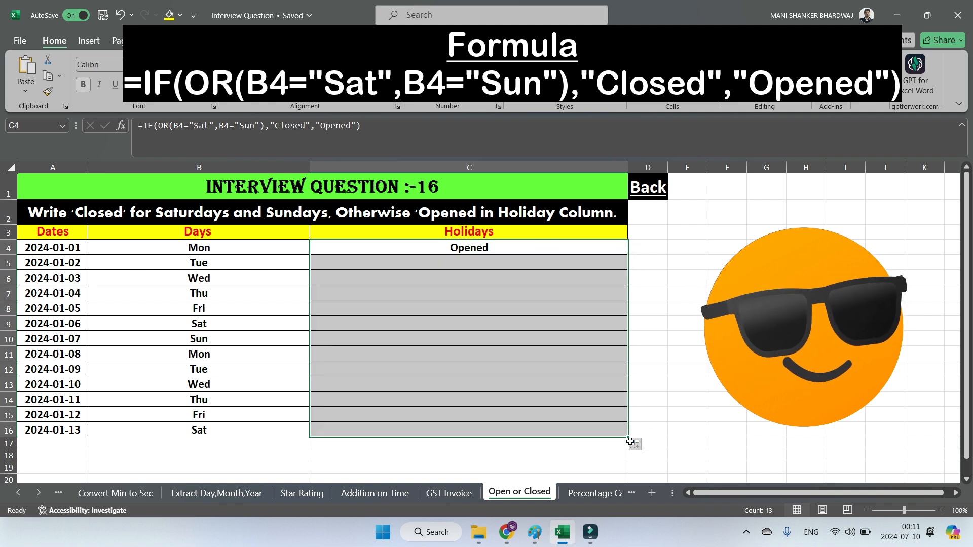
pyautogui.click(725, 396)
pyautogui.click(536, 343)
pyautogui.click(467, 322)
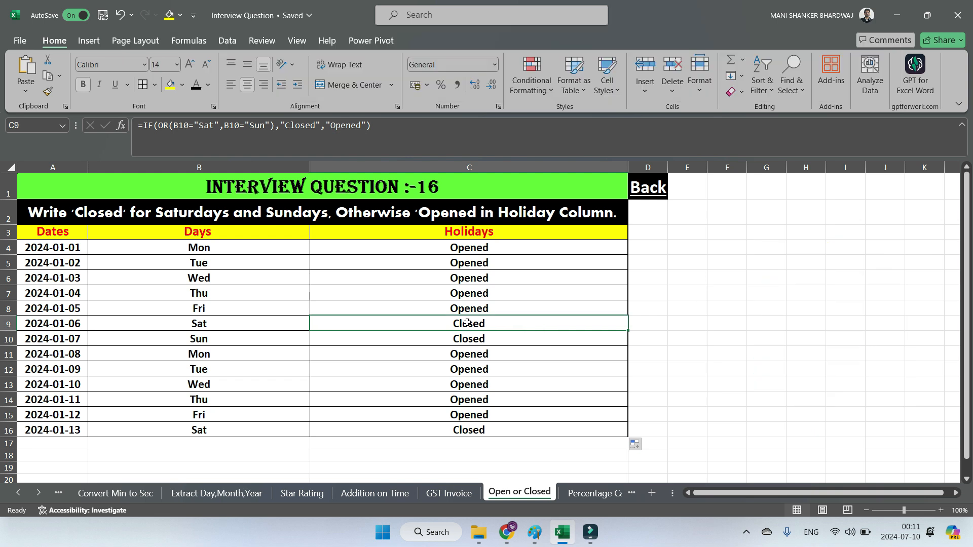
# Check the Saturday and Sunday rows in the Days column and open question 17 by way of the Master Sheet.
pyautogui.click(249, 321)
pyautogui.click(247, 340)
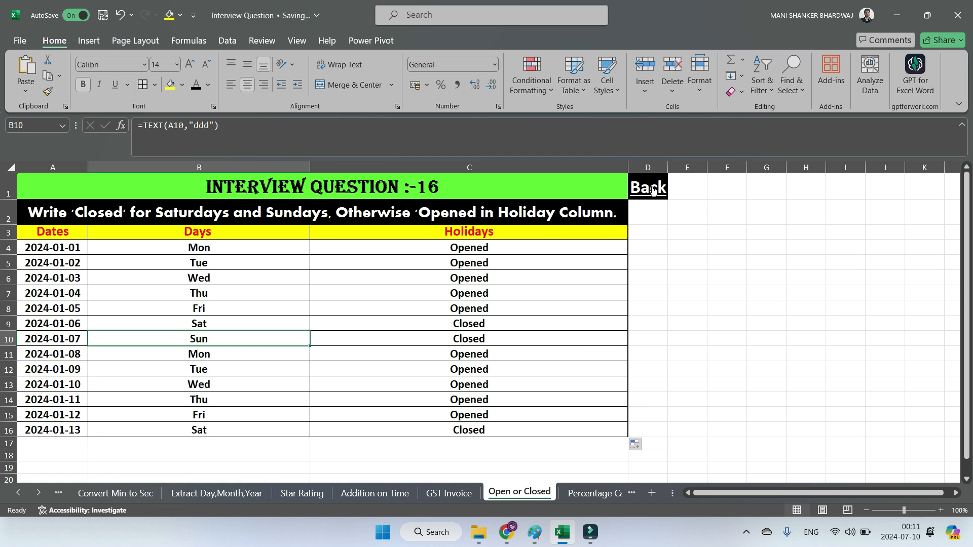
pyautogui.click(651, 186)
pyautogui.click(566, 312)
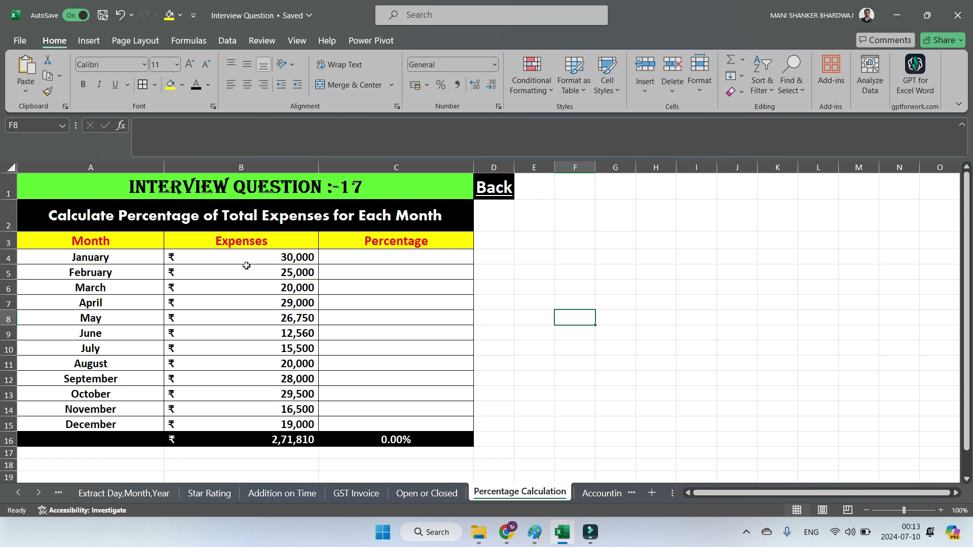
# Enter =B4/B16 in C4 to calculate January's percentage of the total expenses.
pyautogui.click(395, 263)
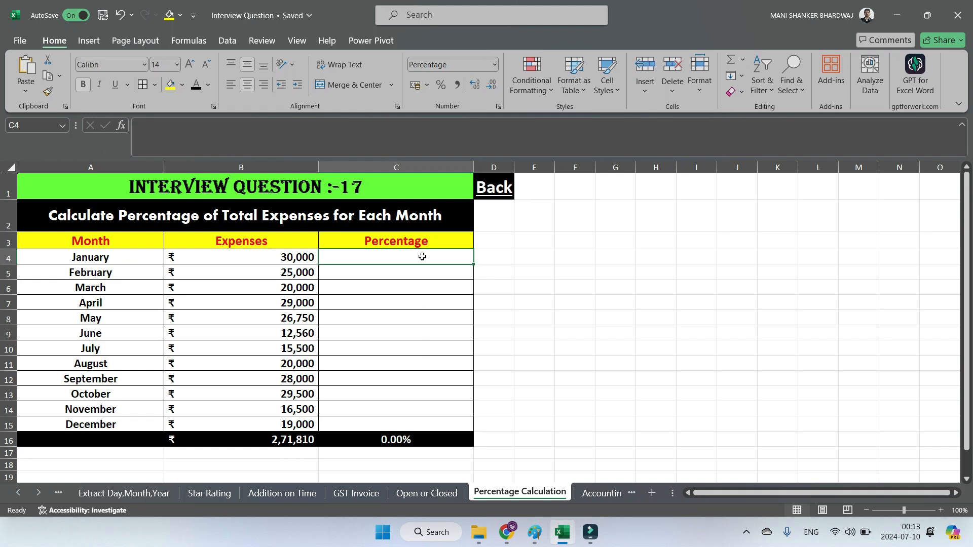
pyautogui.write('=')
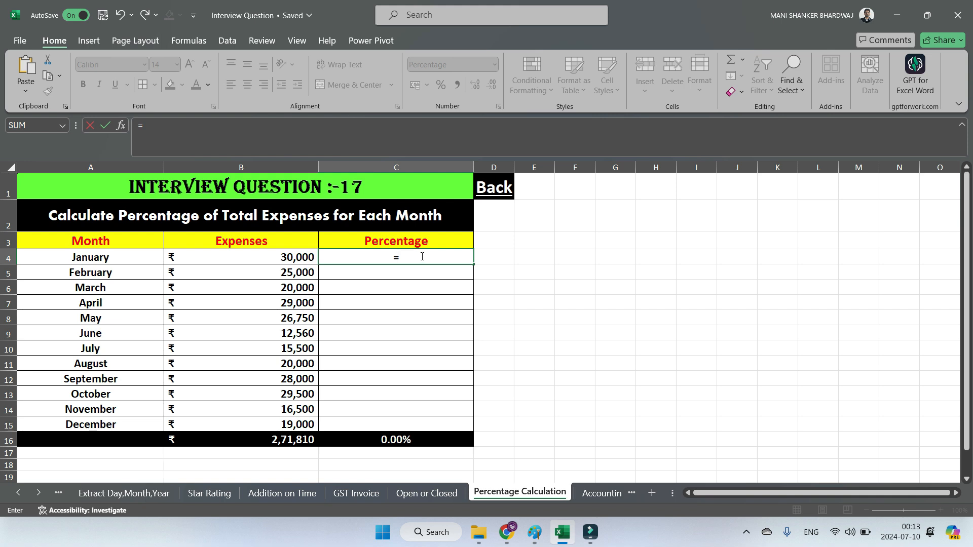
pyautogui.click(266, 257)
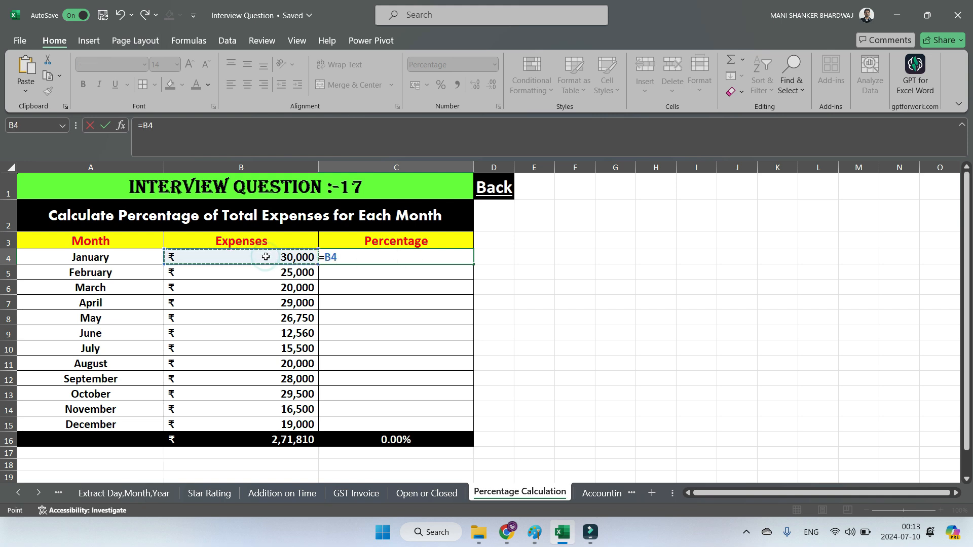
pyautogui.write('/')
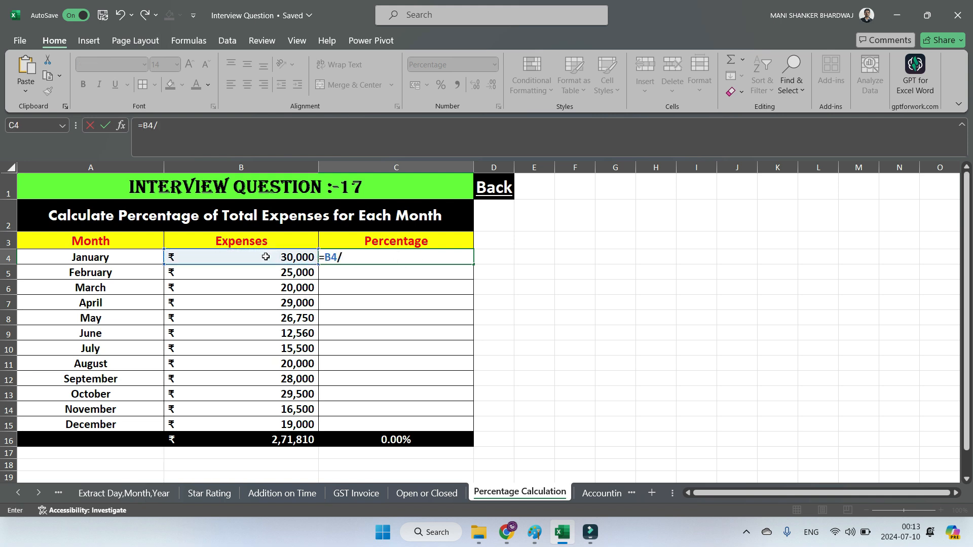
pyautogui.click(289, 440)
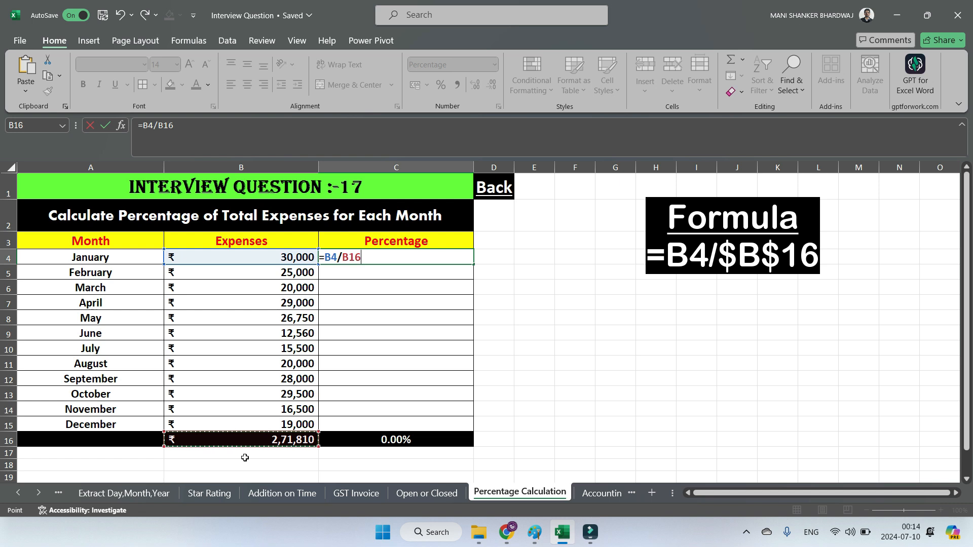
pyautogui.press('Return')
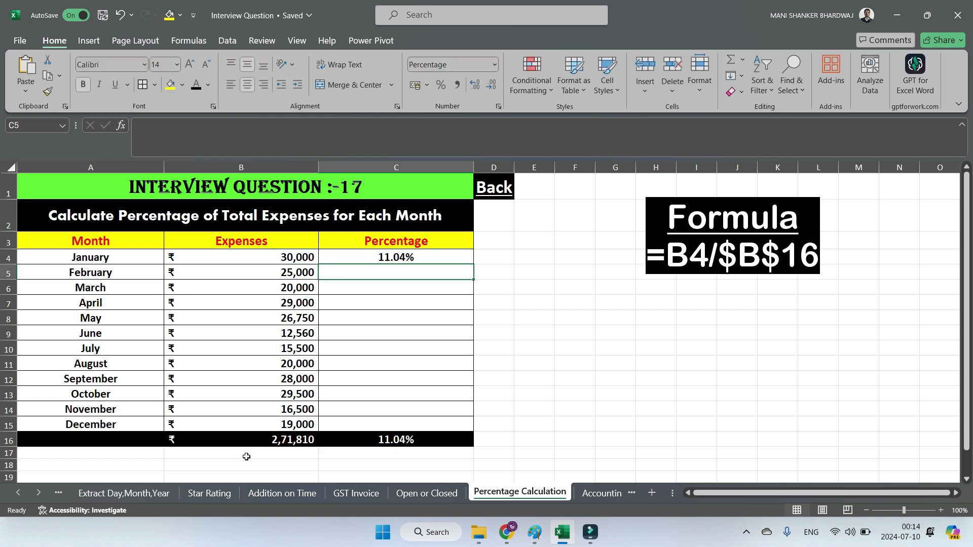
# Try to fill the relative percentage formula from C4 down to C15 and inspect the references used in C5.
pyautogui.click(458, 255)
pyautogui.doubleClick(472, 263)
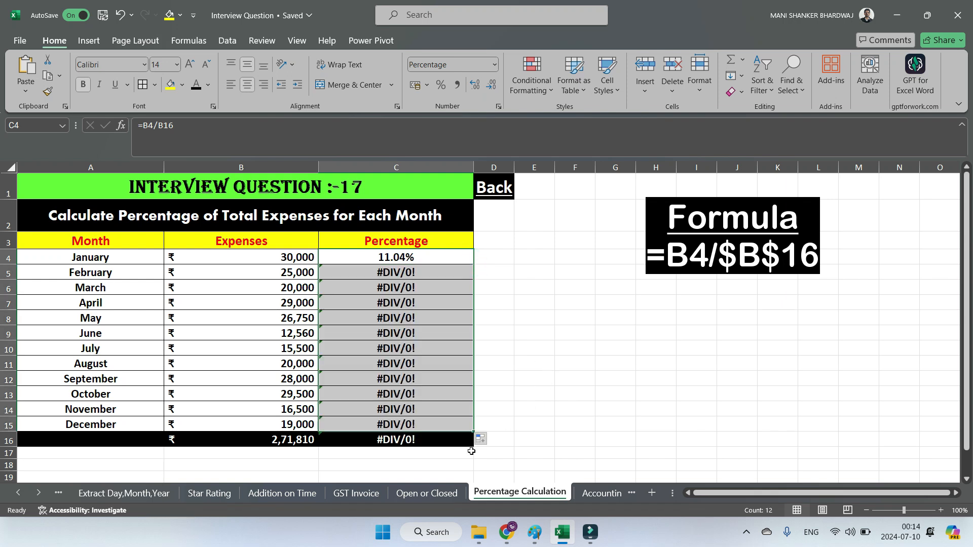
pyautogui.click(421, 274)
pyautogui.click(325, 141)
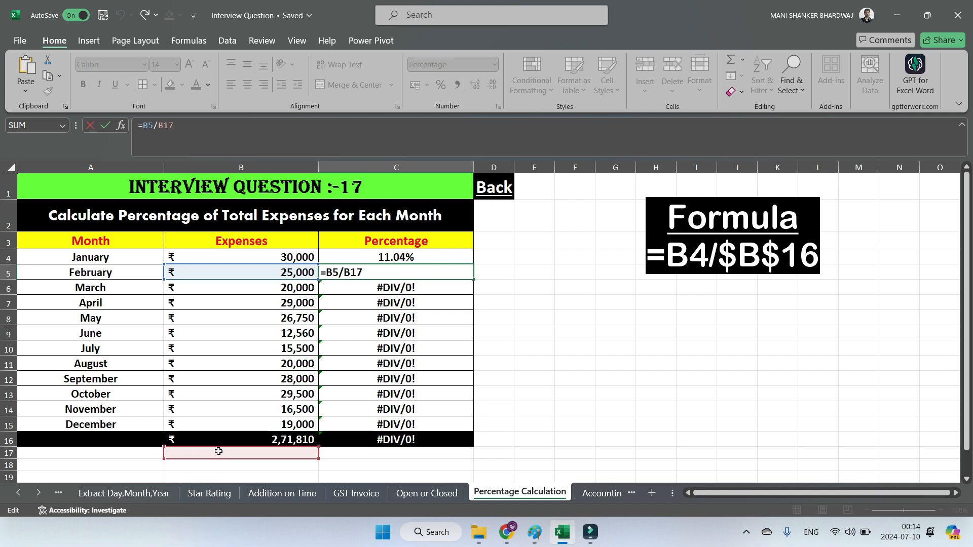
pyautogui.click(534, 390)
# Make the total expenses reference in C4 absolute so the formula reads =B4/$B$16.
pyautogui.click(442, 258)
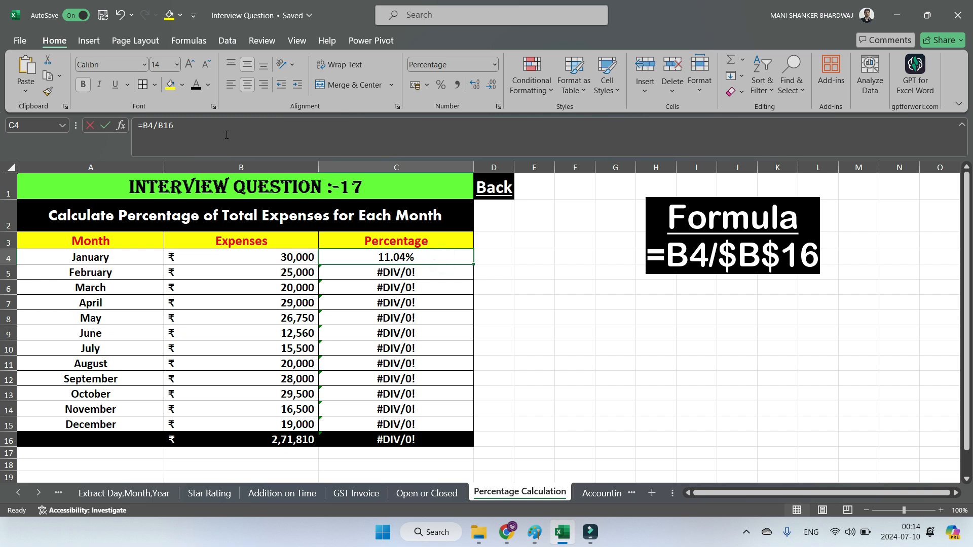
pyautogui.press('F2')
pyautogui.moveTo(368, 258); pyautogui.dragTo(343, 258)
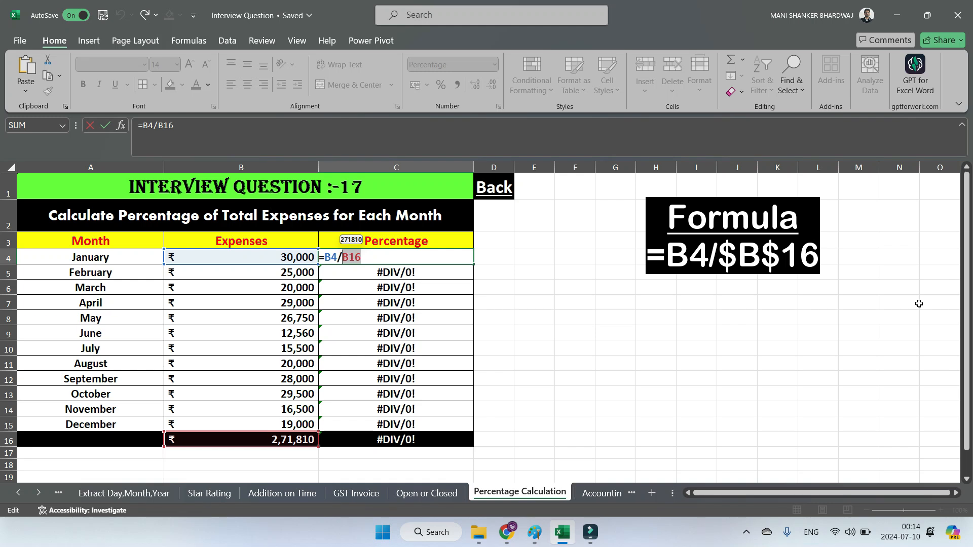
pyautogui.press('F4')
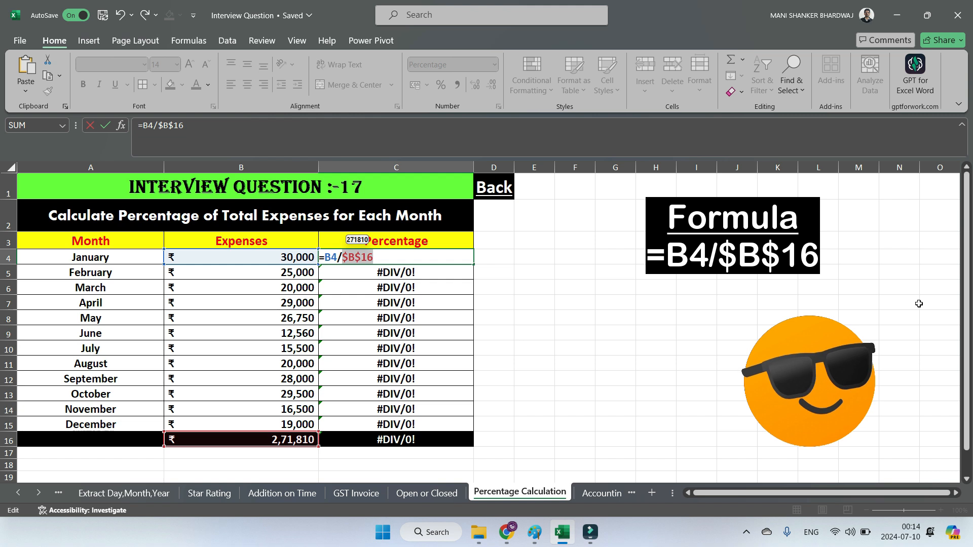
pyautogui.press('Return')
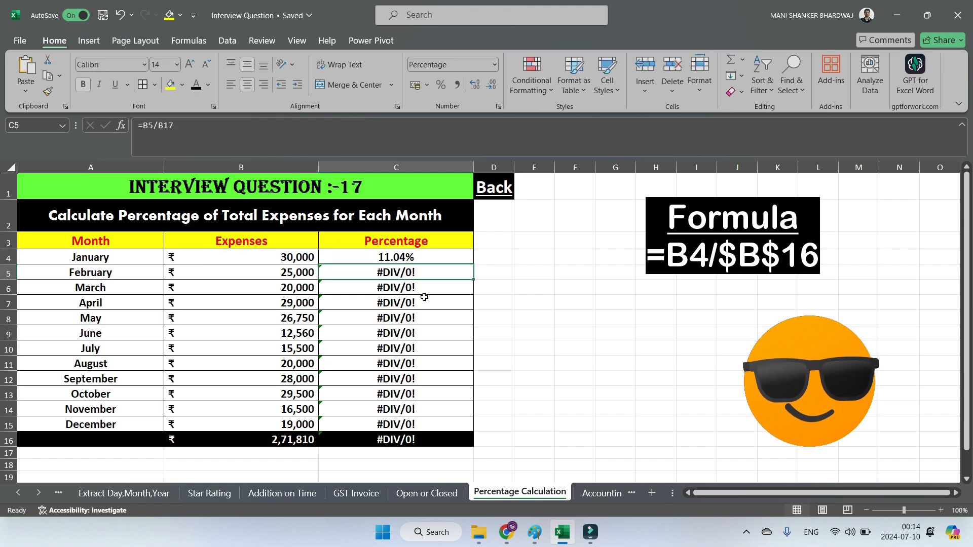
# Fill the corrected percentage formula from C4 down to C15 and check the column total in C16.
pyautogui.click(421, 254)
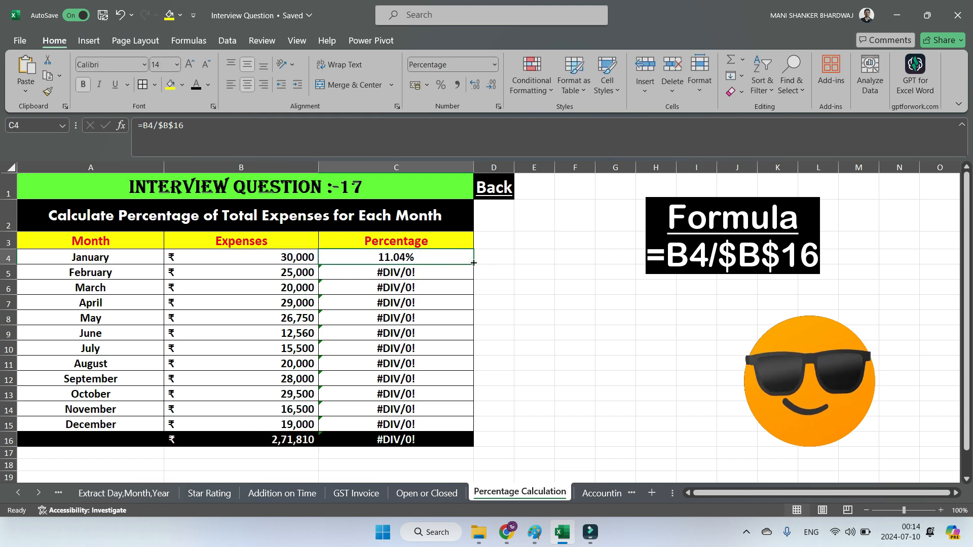
pyautogui.doubleClick(474, 262)
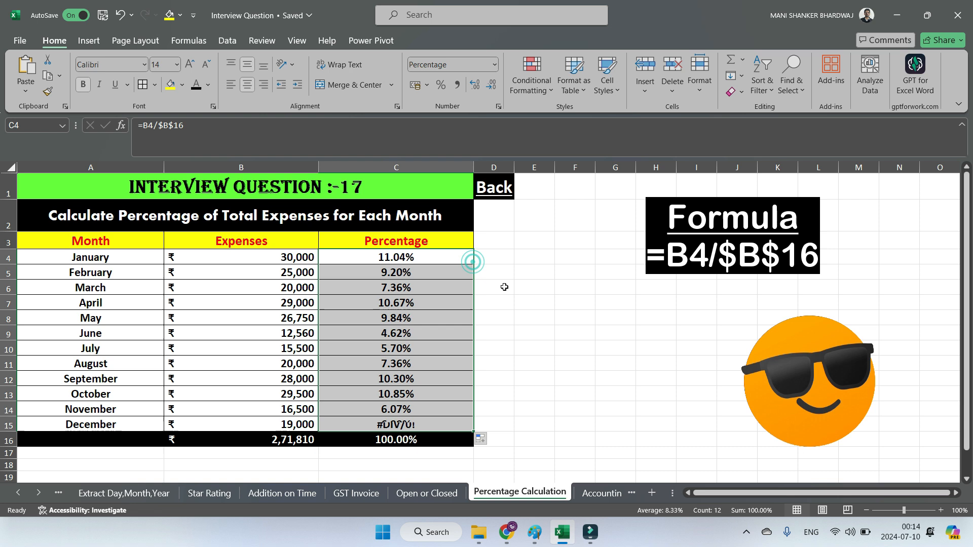
pyautogui.click(564, 332)
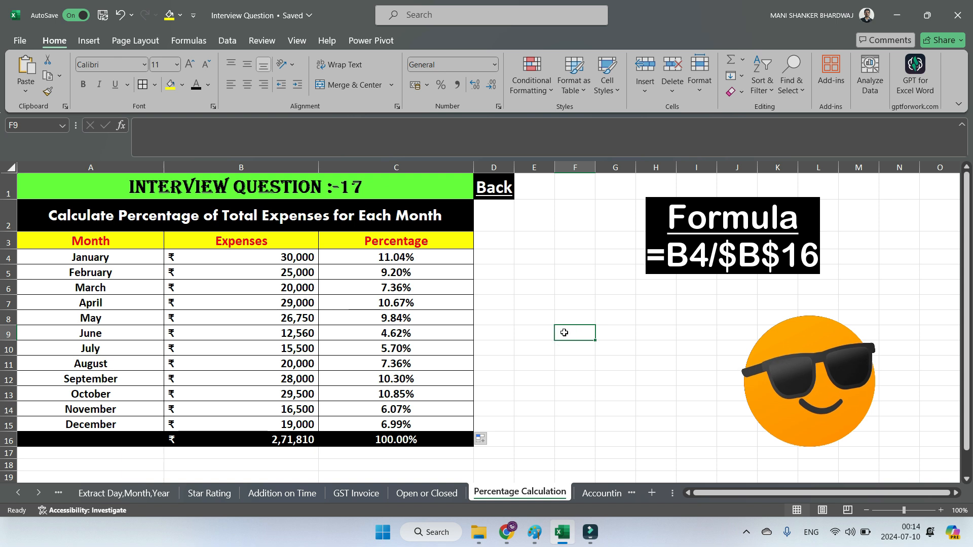
pyautogui.click(365, 445)
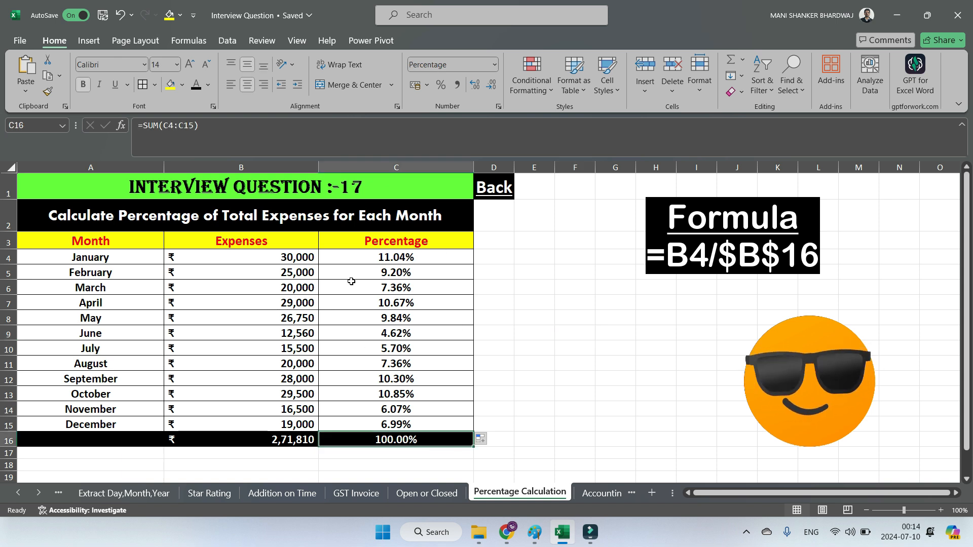
pyautogui.click(546, 383)
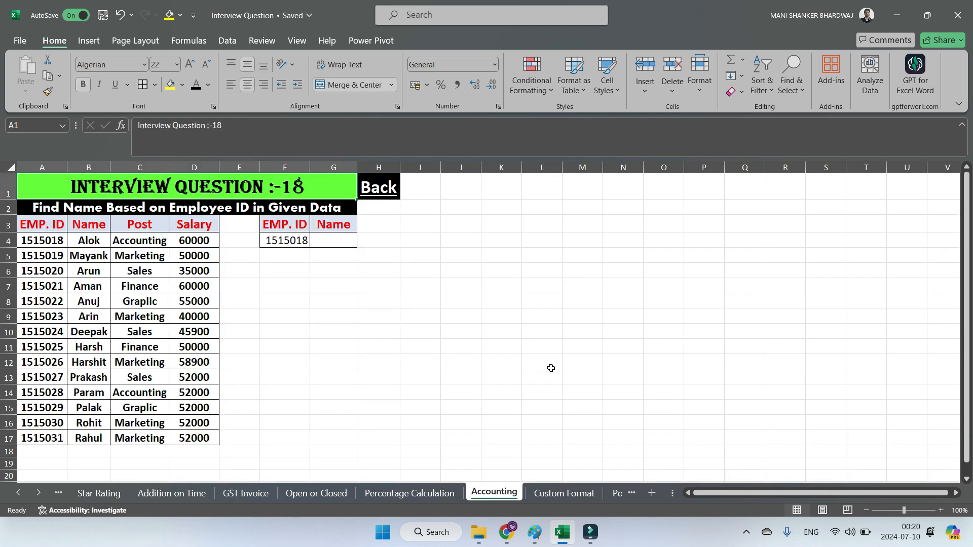
# On the question 18 sheet, enter =VLOOKUP(F4,A3:D17,2,FALSE) in G4 to find the name for the given employee ID.
pyautogui.click(550, 366)
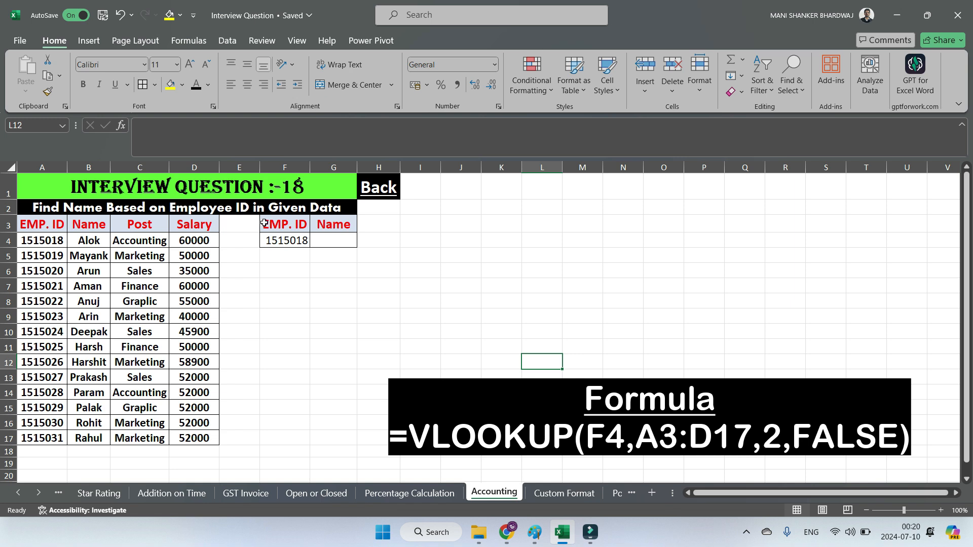
pyautogui.click(327, 244)
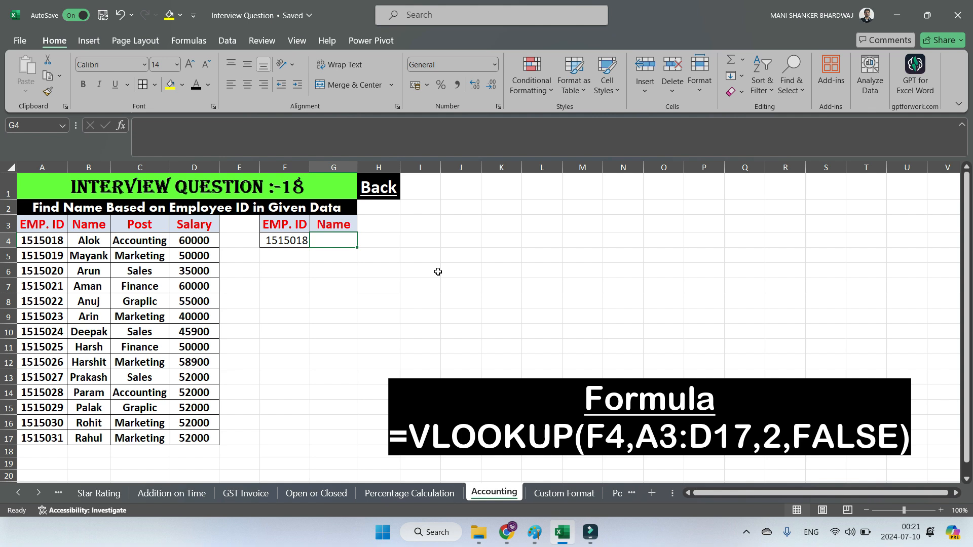
pyautogui.write('=')
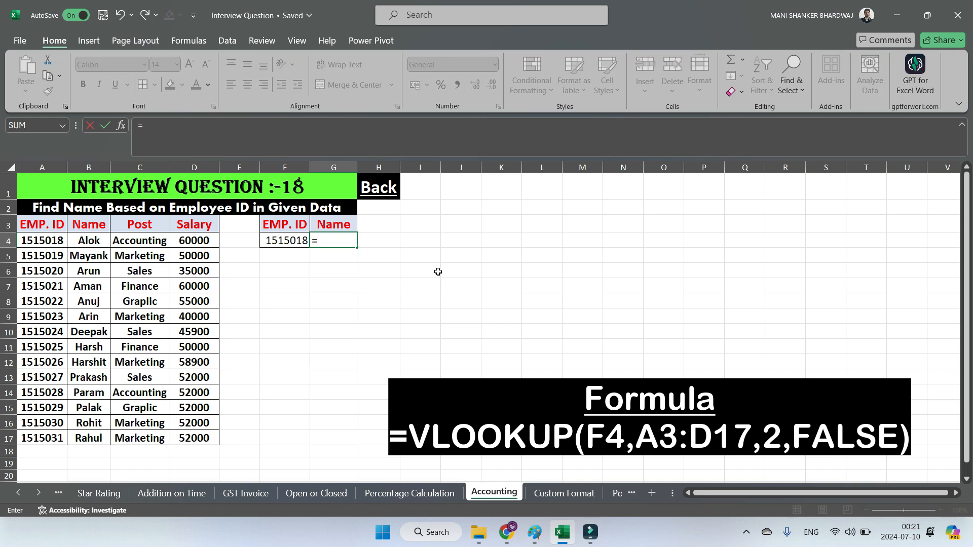
pyautogui.write('vl')
pyautogui.press('Tab')
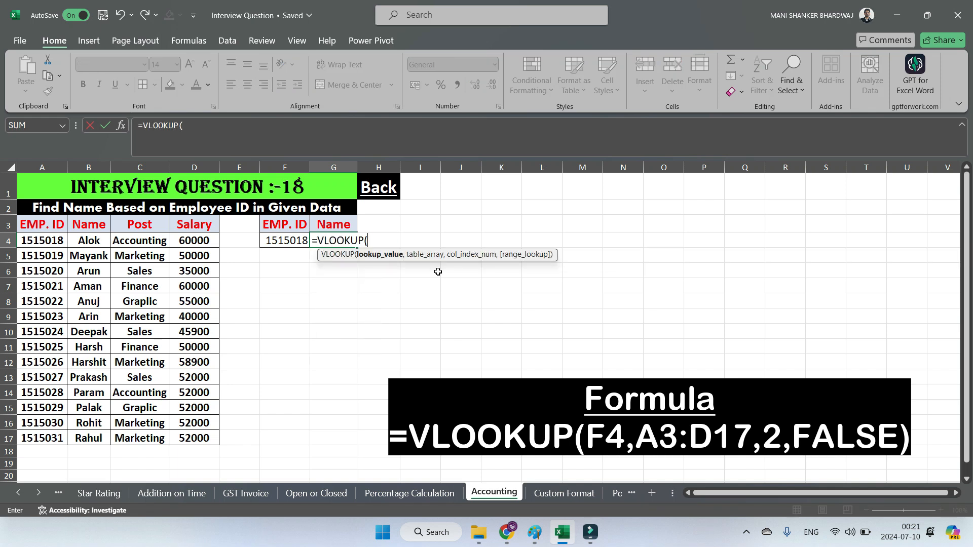
pyautogui.click(289, 239)
pyautogui.write(',')
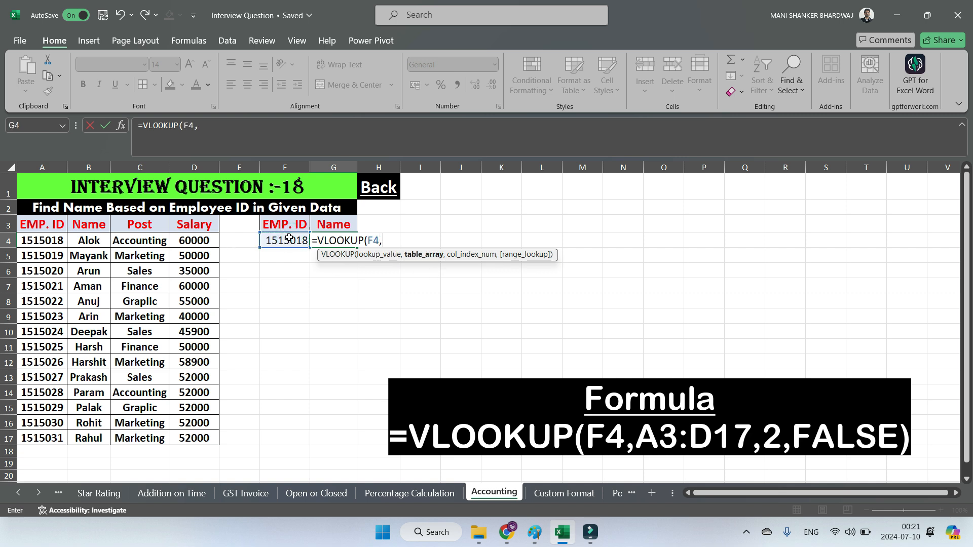
pyautogui.moveTo(39, 223); pyautogui.dragTo(201, 436)
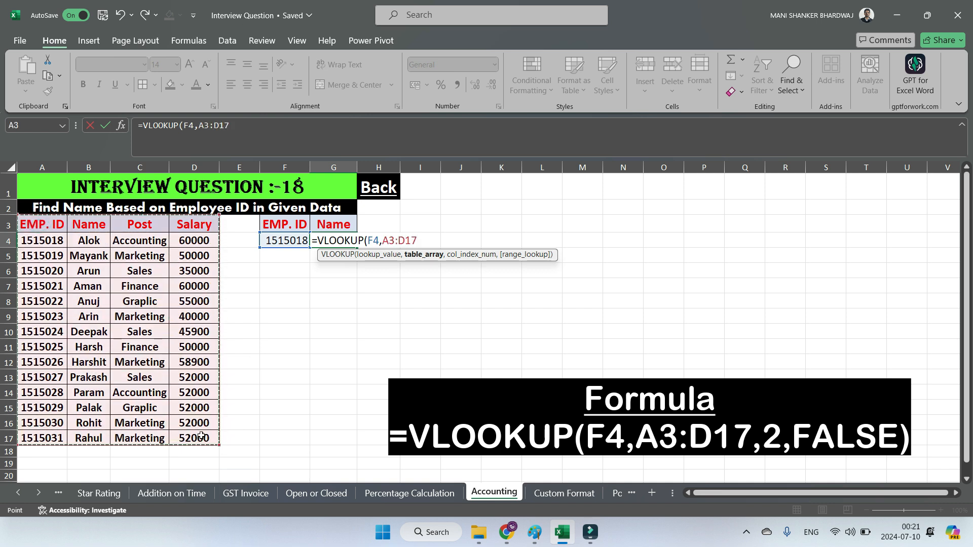
pyautogui.write(',')
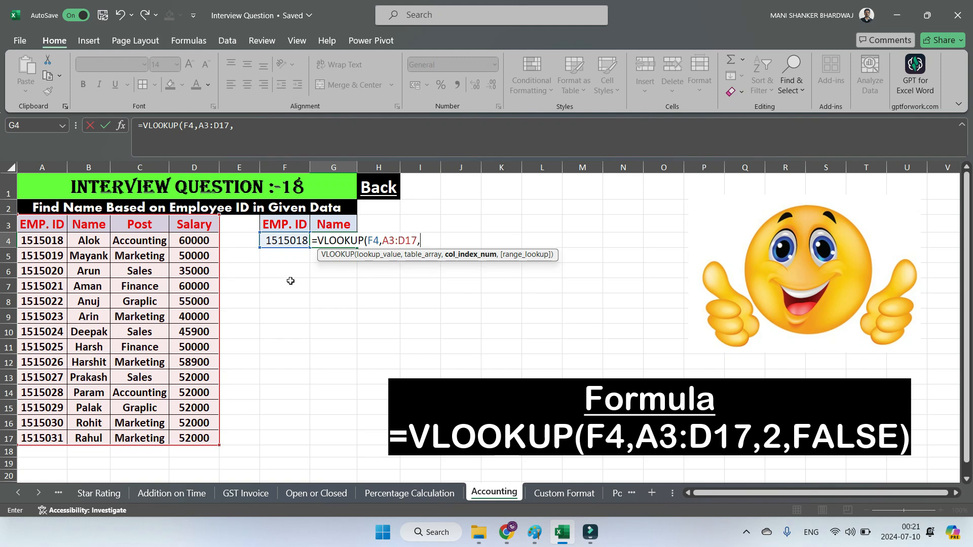
pyautogui.write('2,')
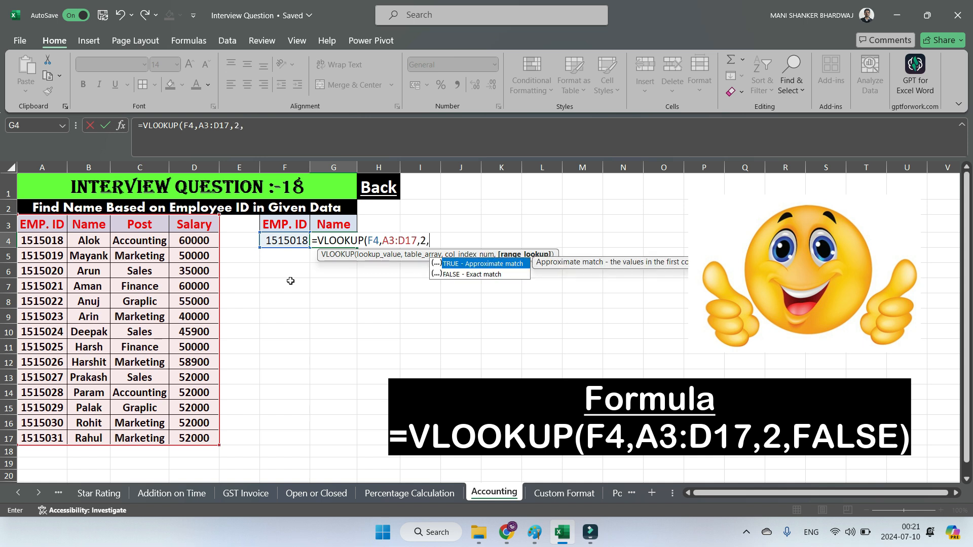
pyautogui.write('false)')
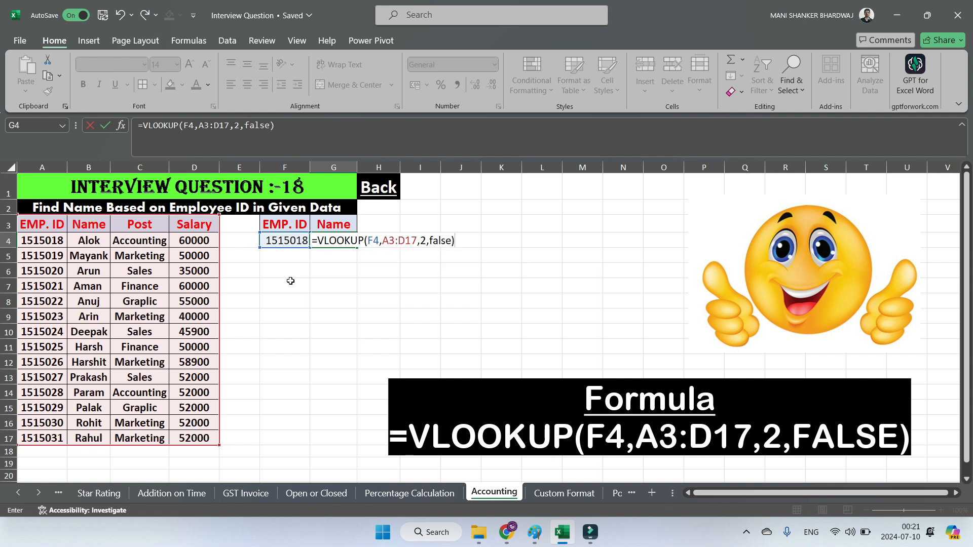
pyautogui.press('Return')
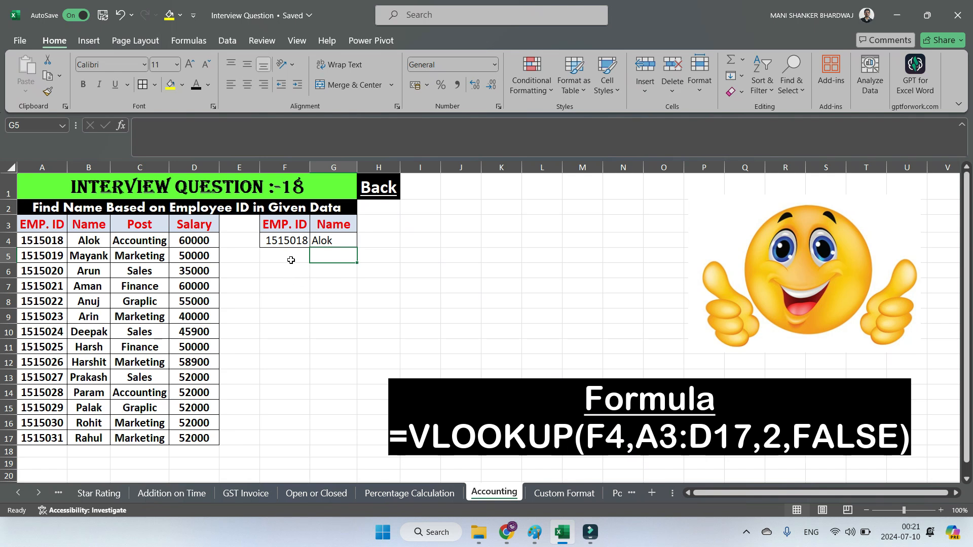
# Test the lookup by replacing the employee ID in F4 with the one listed in A16.
pyautogui.click(285, 243)
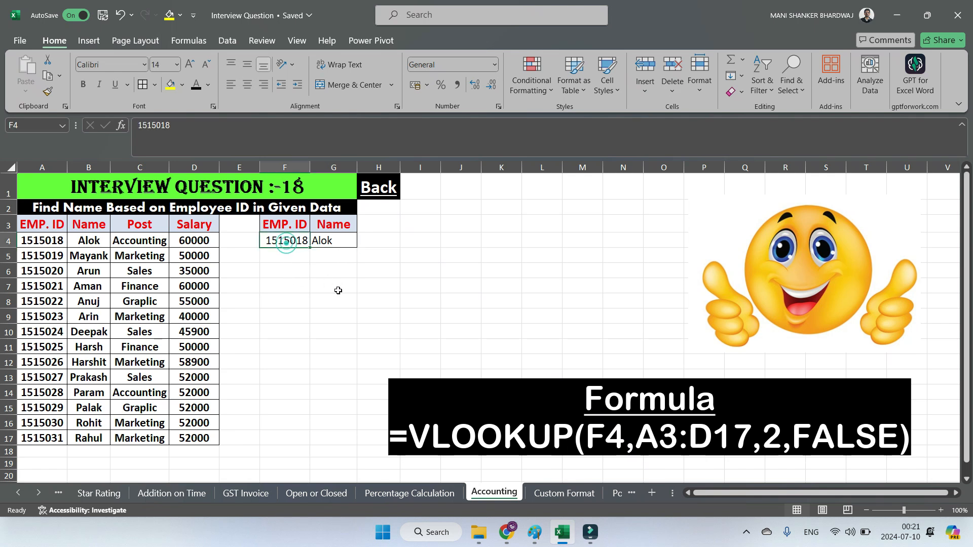
pyautogui.write('1515')
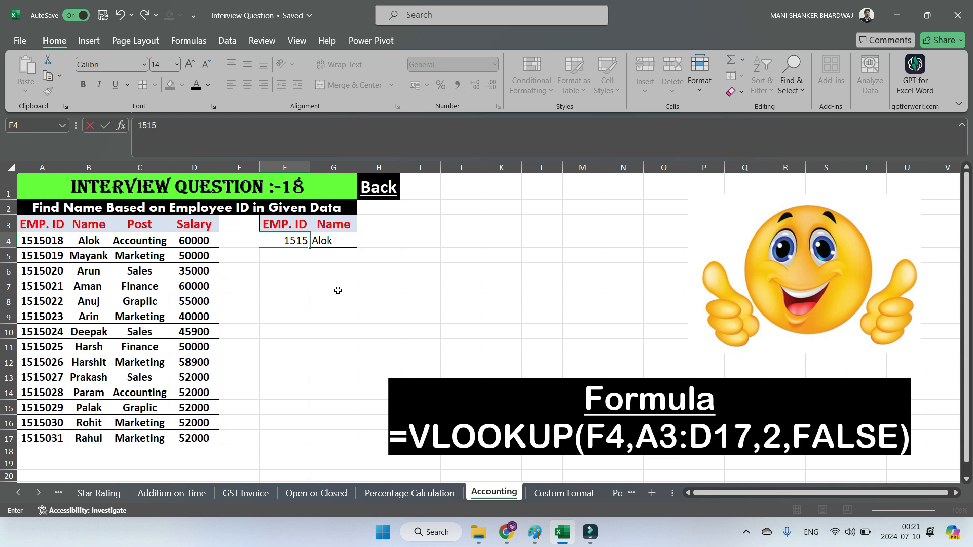
pyautogui.write('030')
pyautogui.press('Return')
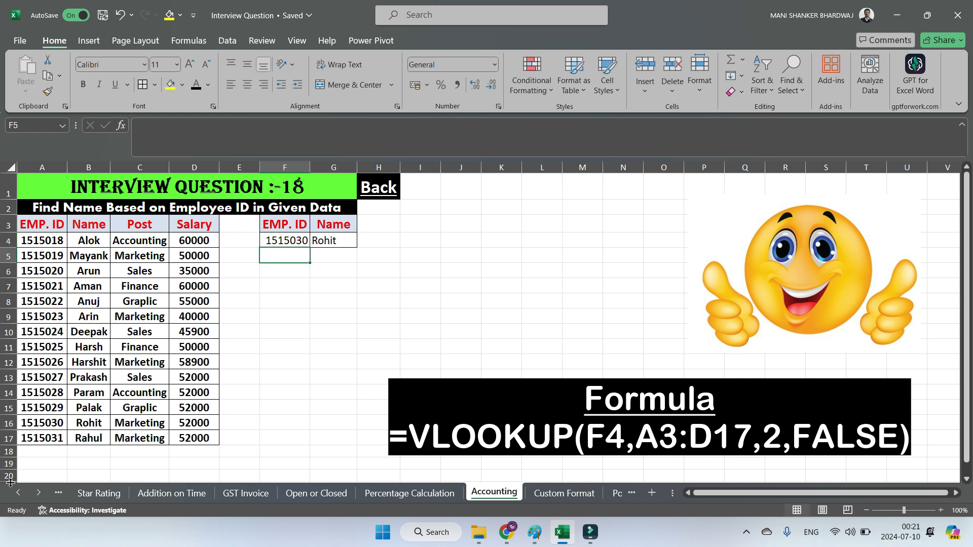
# Compare the lookup entry in F4 with the employee's record in row 16 and return to the Master Sheet.
pyautogui.click(48, 423)
pyautogui.click(282, 238)
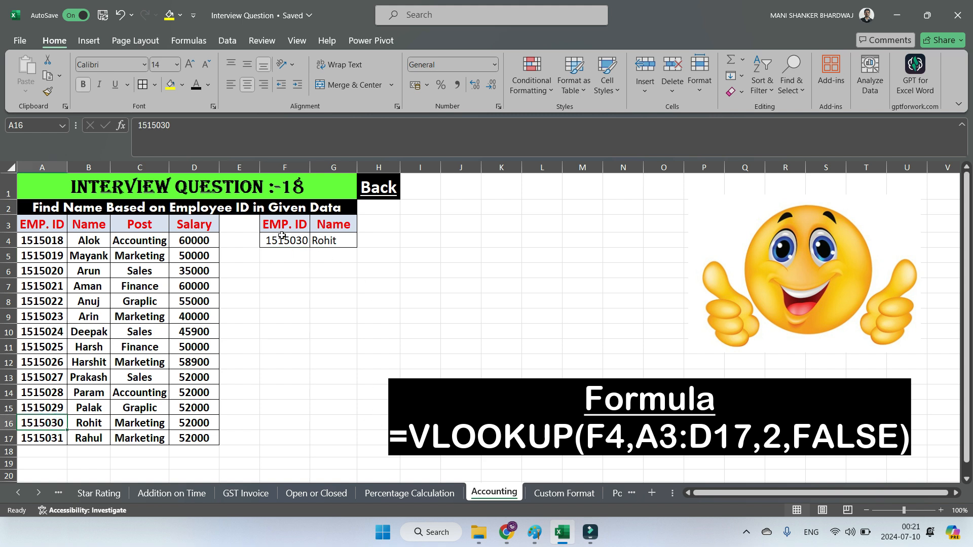
pyautogui.click(343, 341)
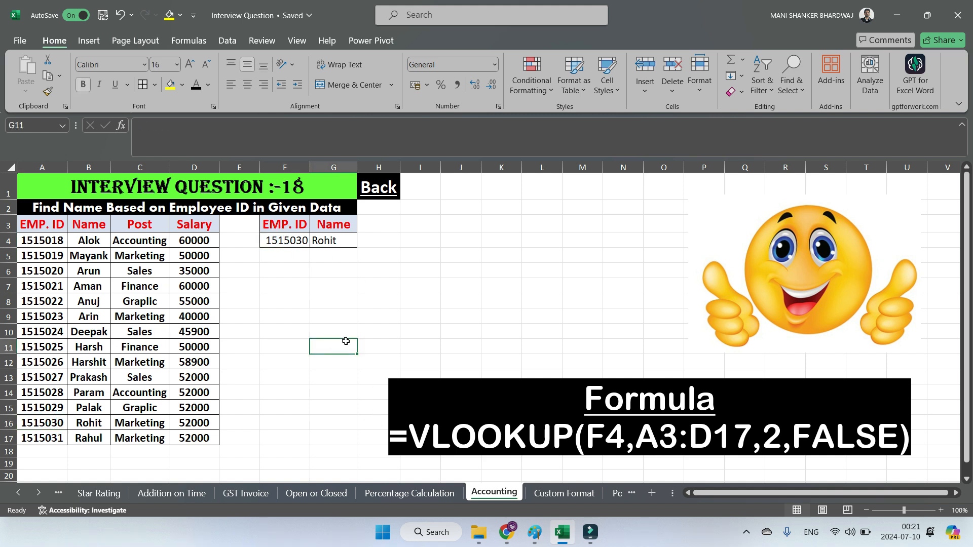
pyautogui.click(376, 195)
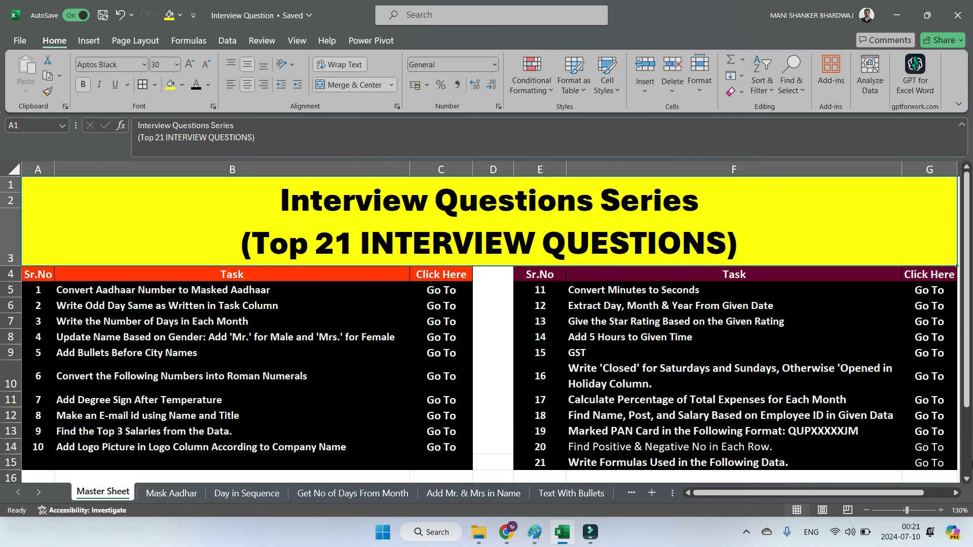
# On the question 19 sheet, enter =LEFT(C4,3)&"-----"&RIGHT(C4,2) in D4 to mask the first PAN number.
pyautogui.click(937, 437)
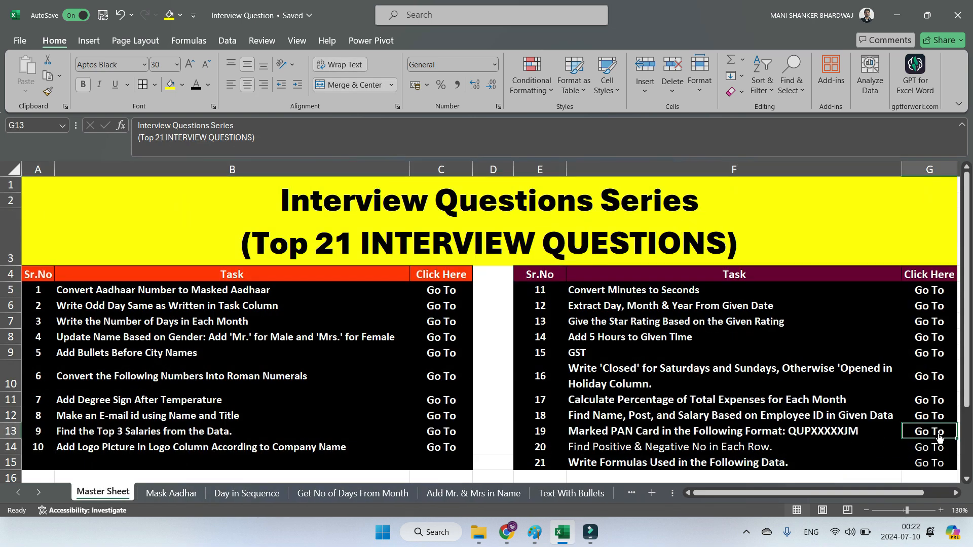
pyautogui.click(638, 378)
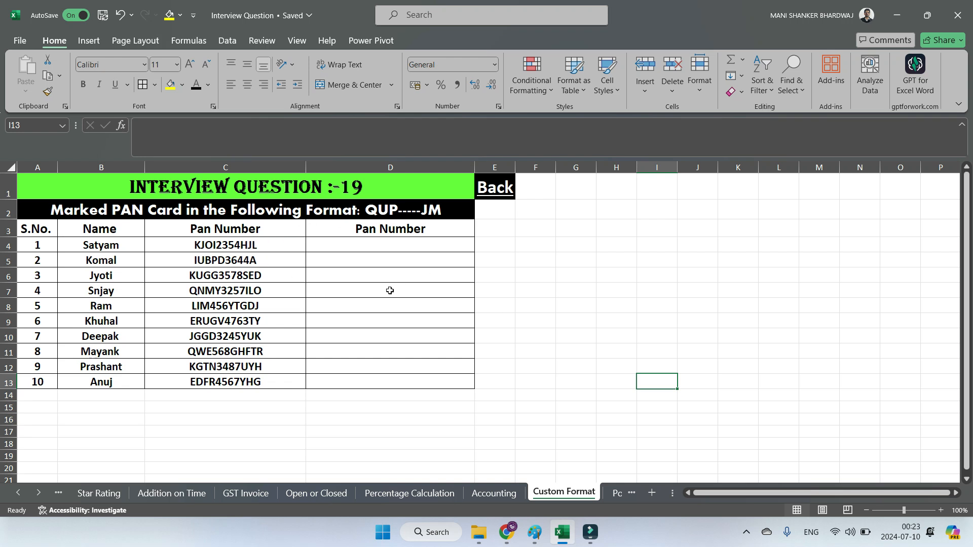
pyautogui.click(397, 249)
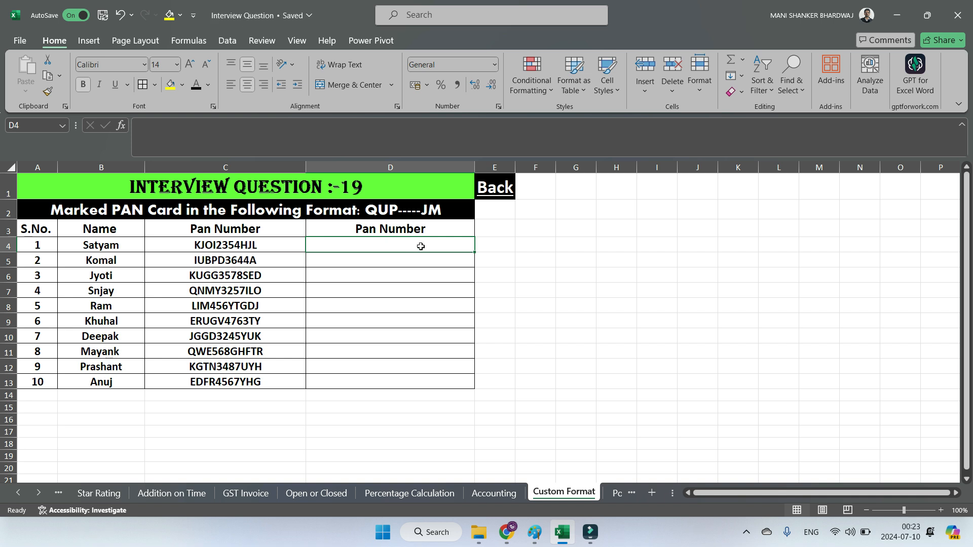
pyautogui.write('=')
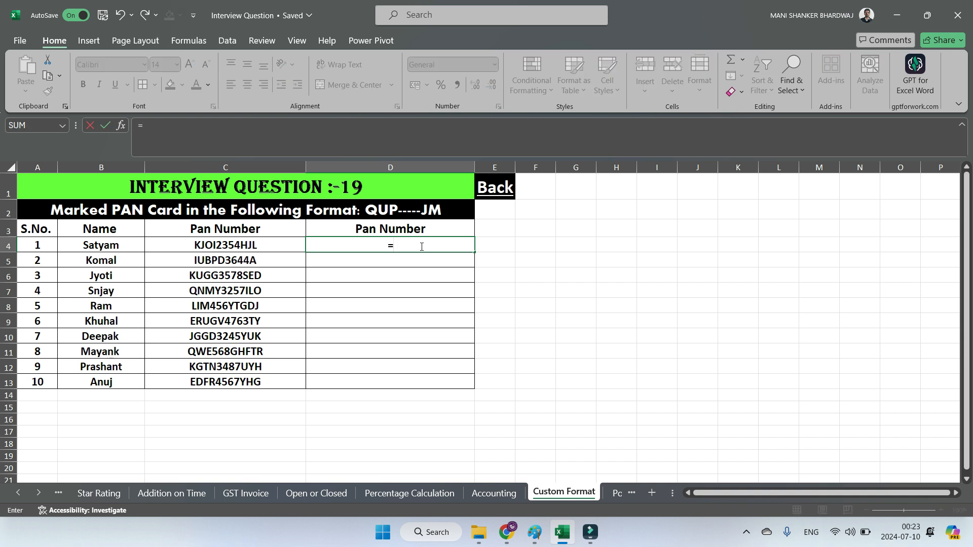
pyautogui.write('left')
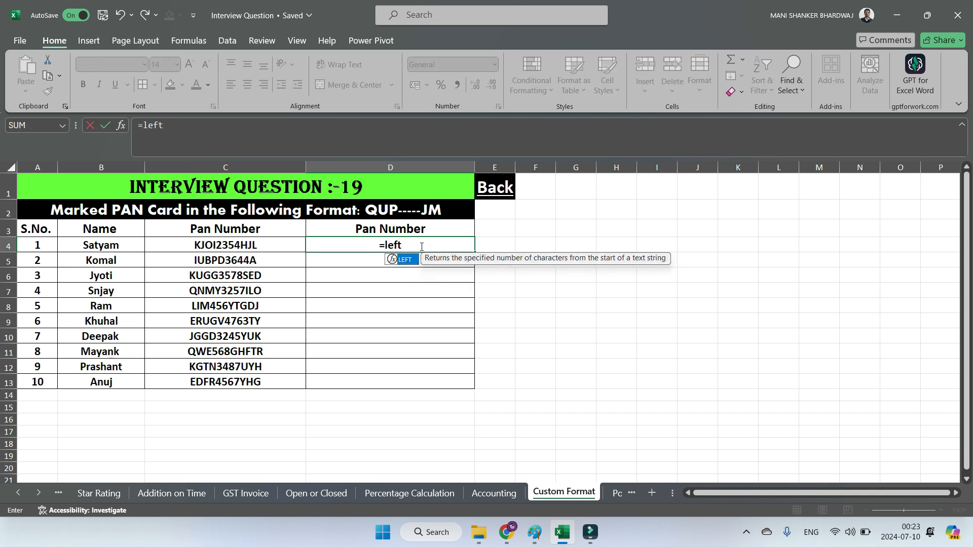
pyautogui.write('(')
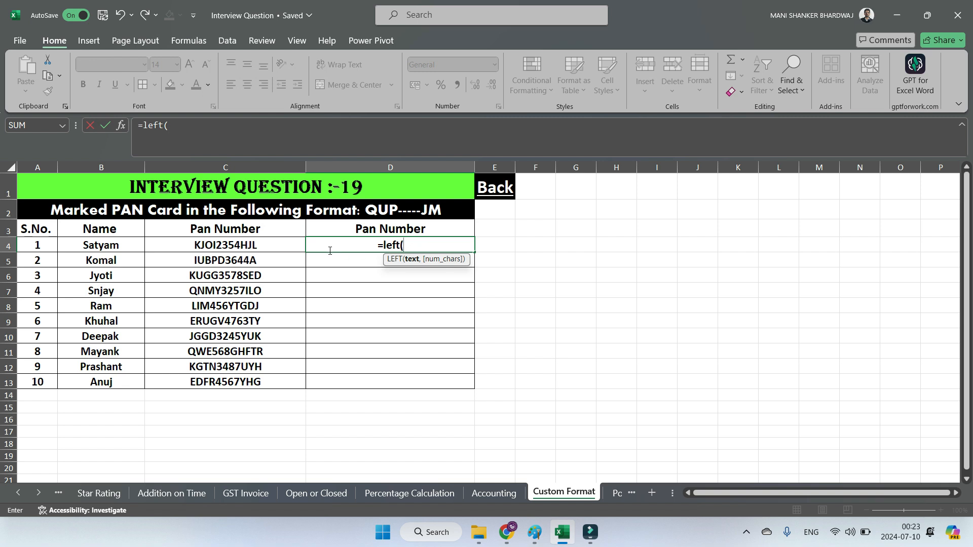
pyautogui.click(287, 242)
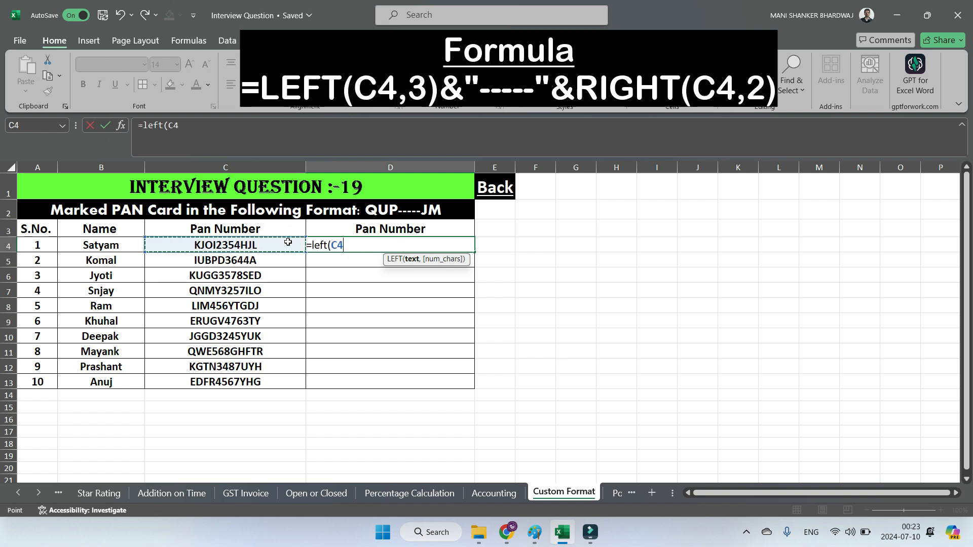
pyautogui.write(',')
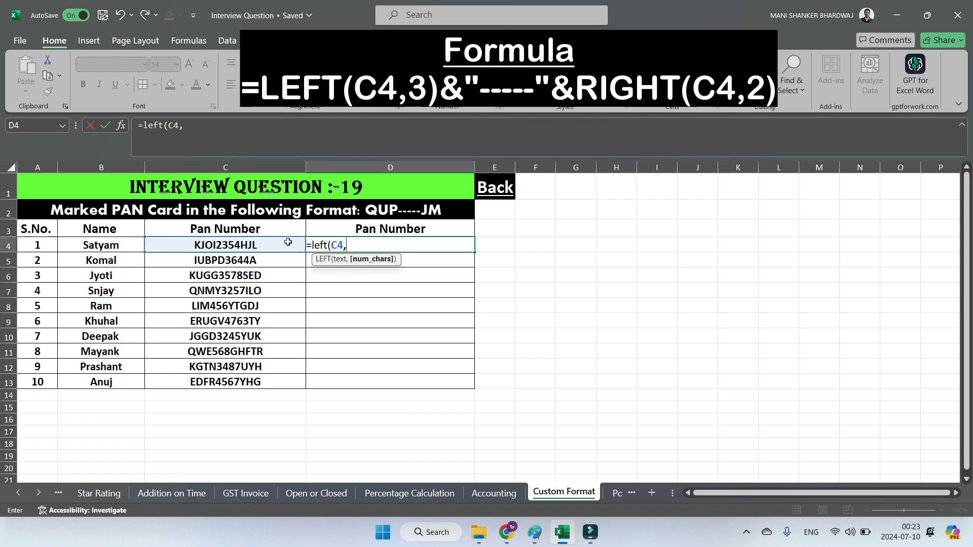
pyautogui.write('3)&')
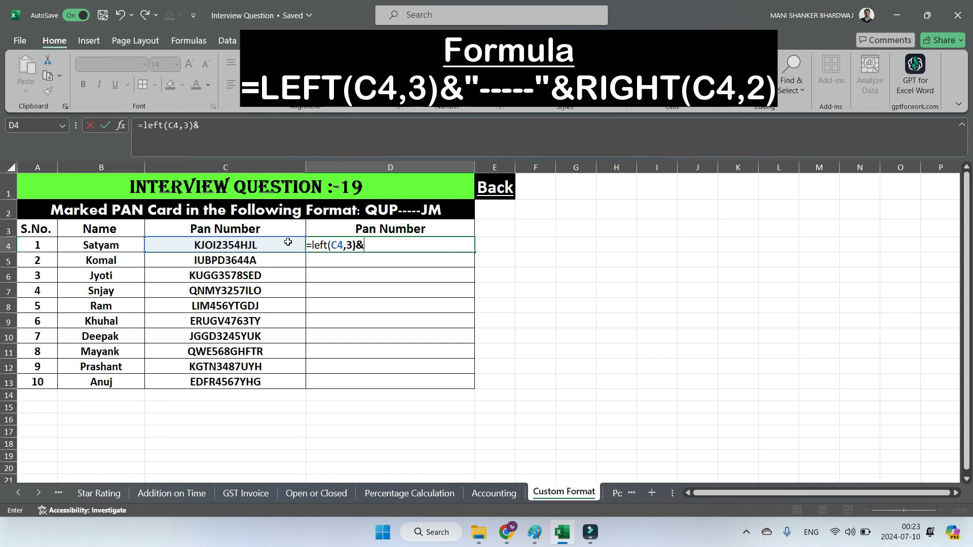
pyautogui.write('"-----"&')
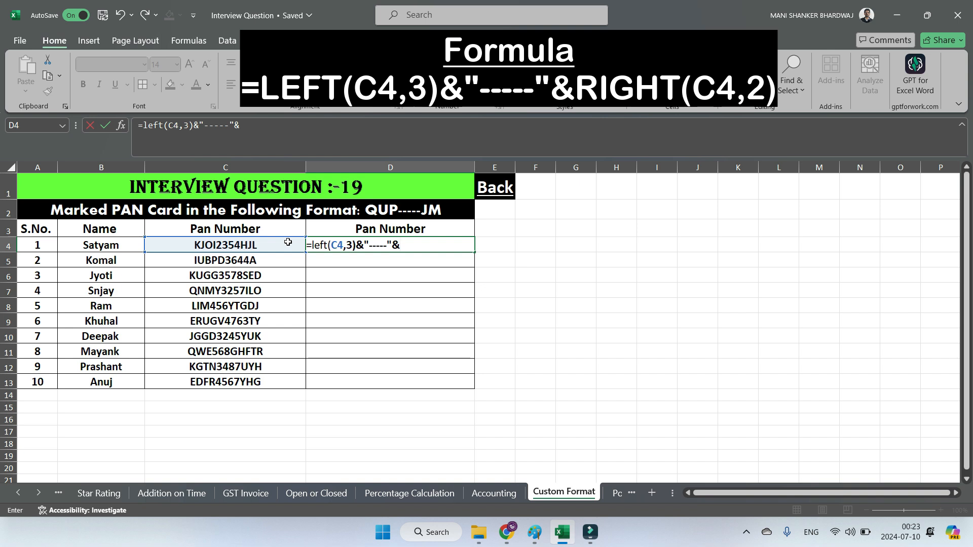
pyautogui.write('ri')
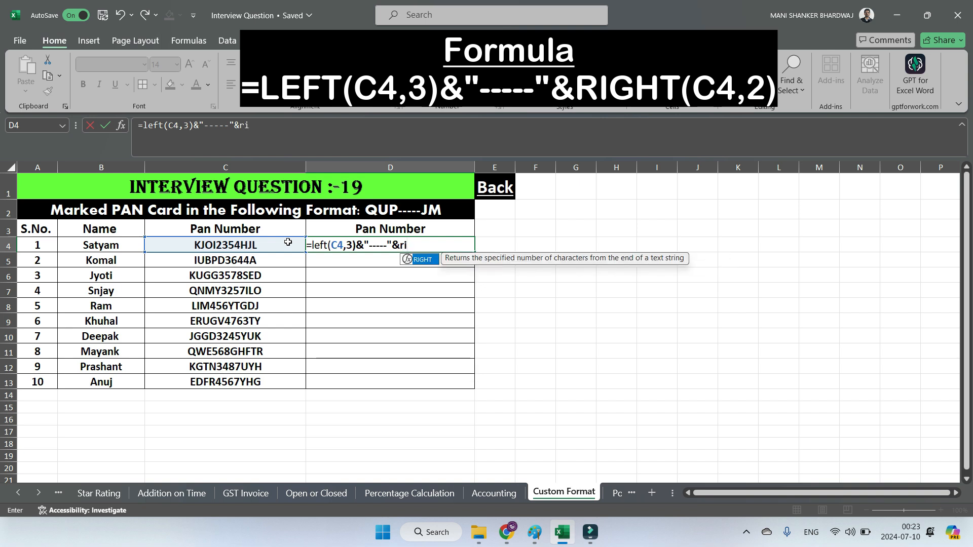
pyautogui.press('Tab')
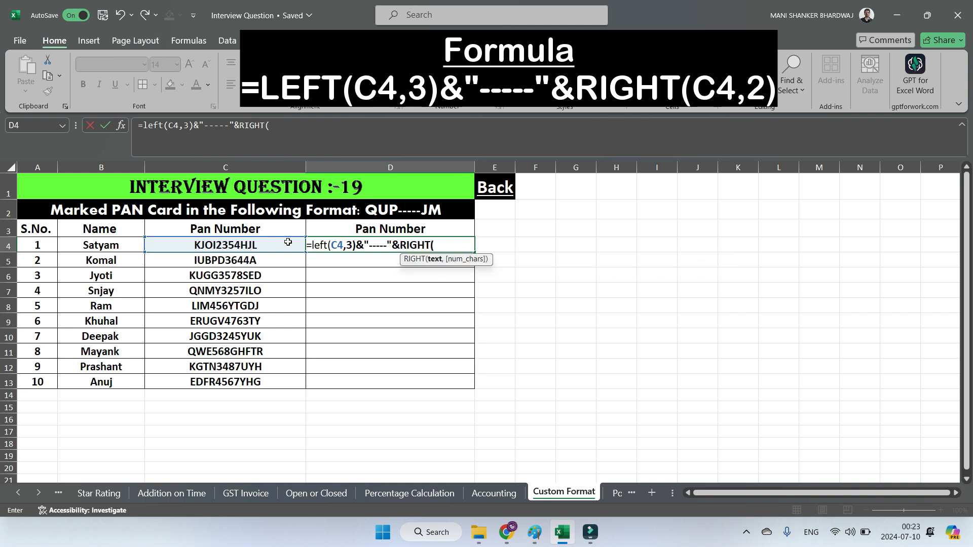
pyautogui.click(225, 245)
pyautogui.write(',2')
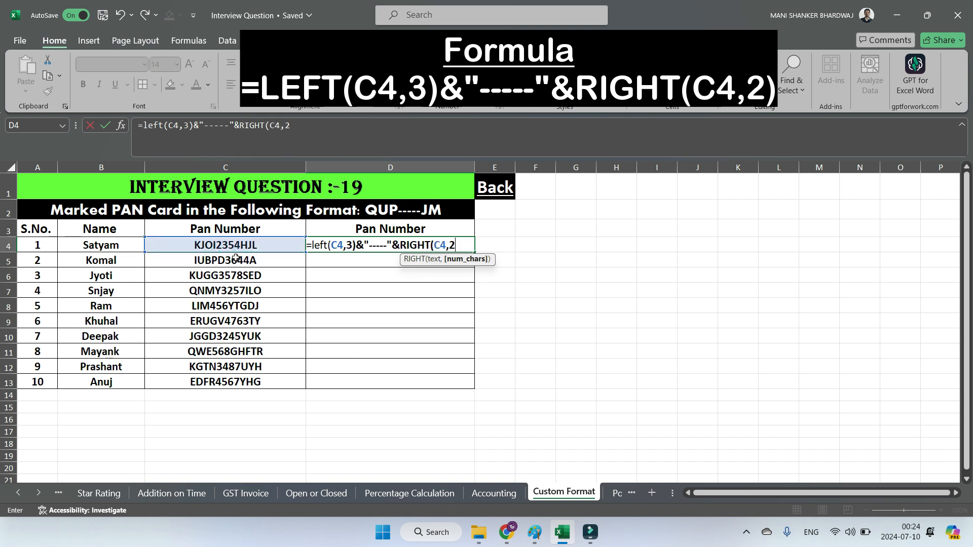
pyautogui.write(')')
pyautogui.press('Return')
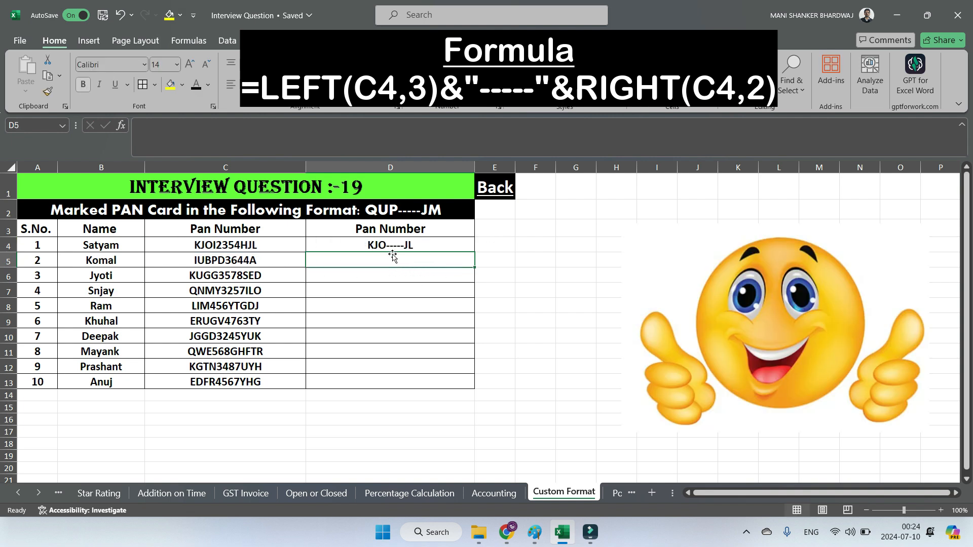
# Fill the masking formula from D4 down to D13 and return to the Master Sheet.
pyautogui.click(466, 245)
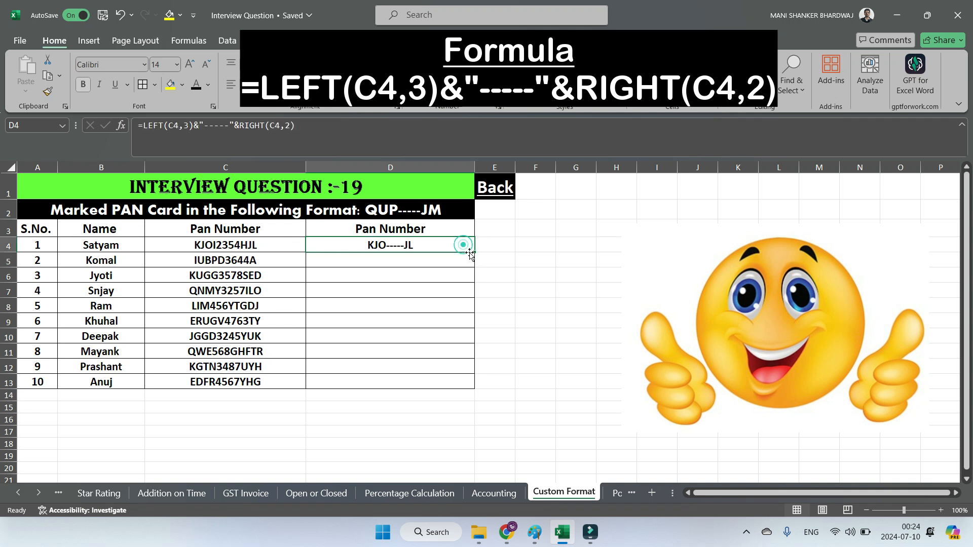
pyautogui.doubleClick(475, 255)
pyautogui.click(523, 332)
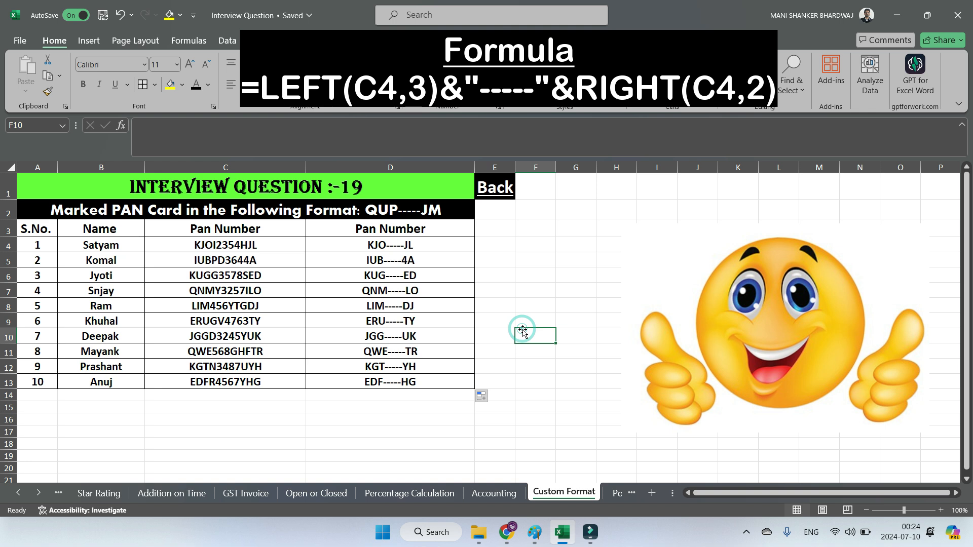
pyautogui.click(505, 197)
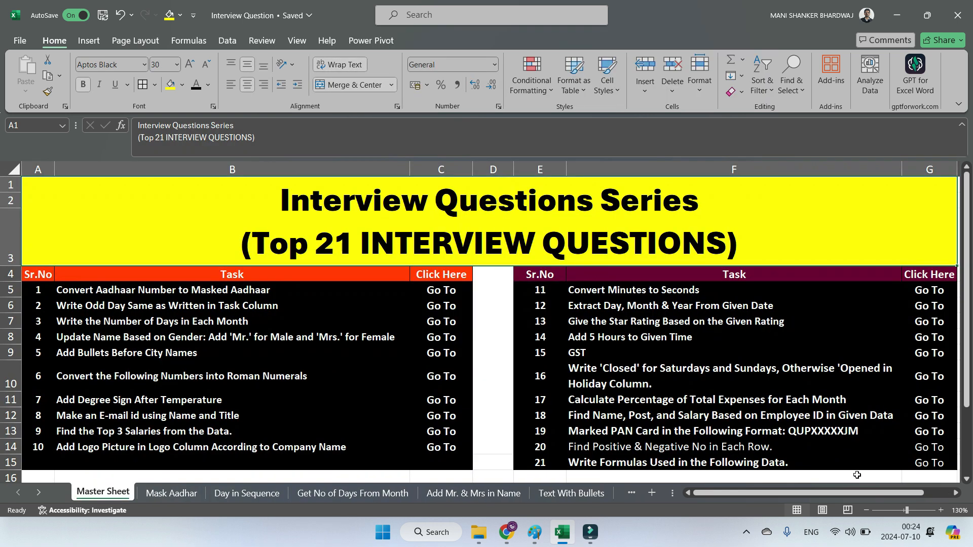
# On the question 20 sheet, enter =COUNTIF(B4:E4,">0") in G4 to count the positive numbers in row 4.
pyautogui.click(934, 451)
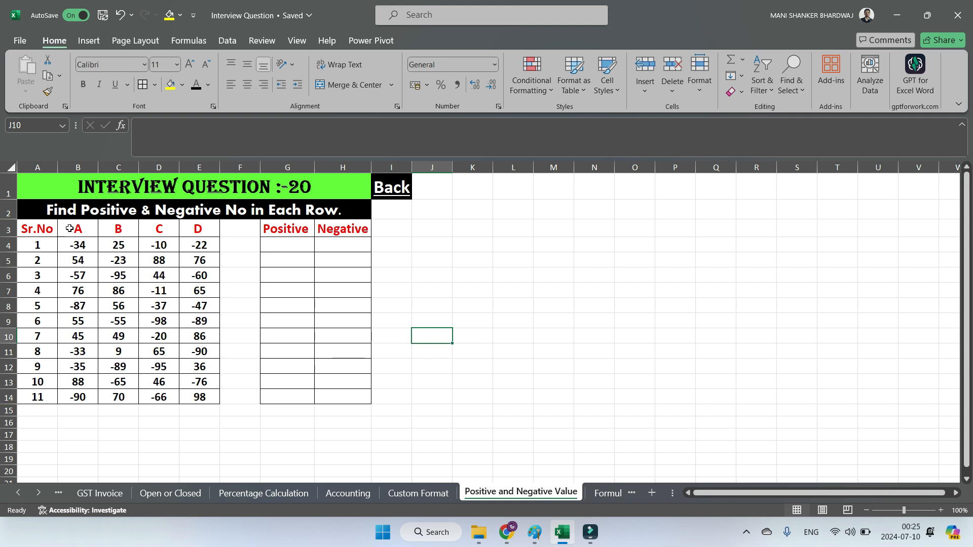
pyautogui.moveTo(74, 244); pyautogui.dragTo(201, 244)
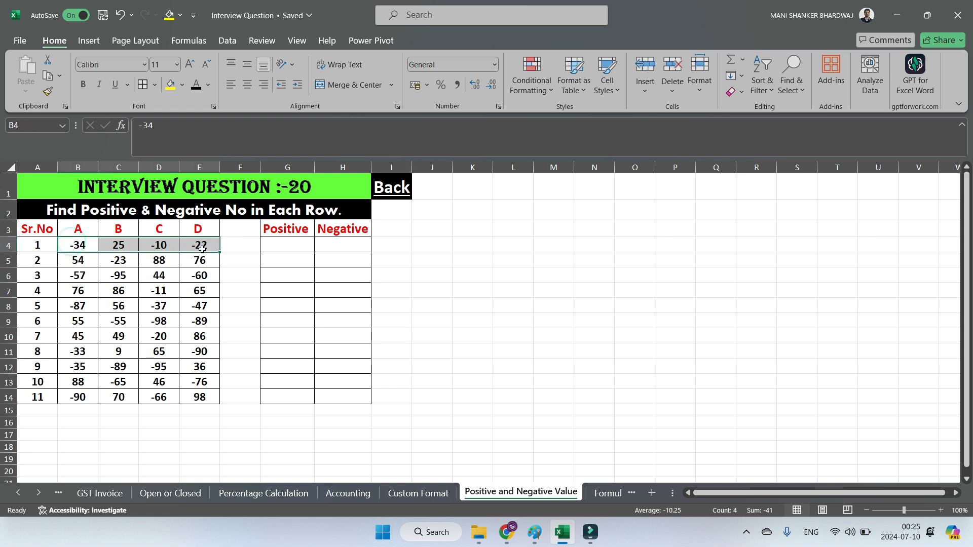
pyautogui.click(361, 244)
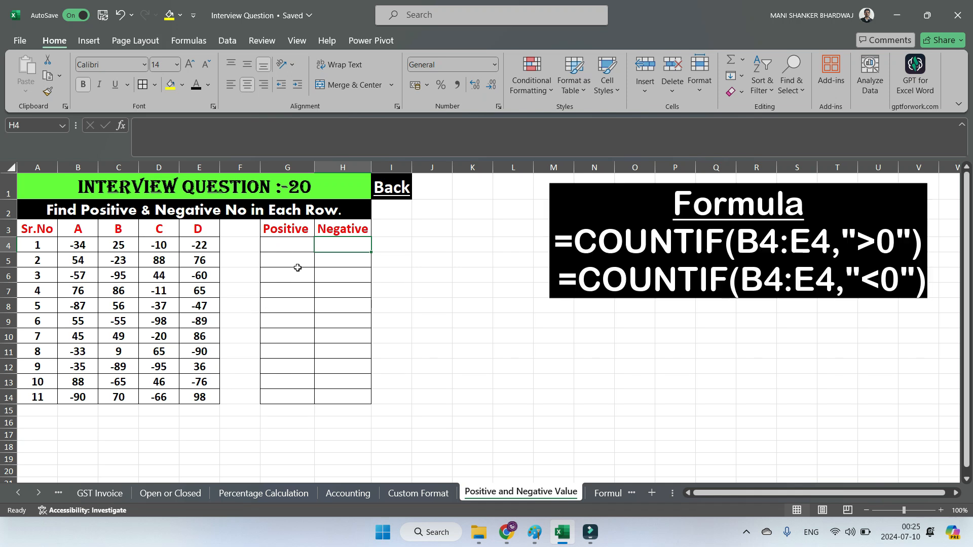
pyautogui.click(294, 245)
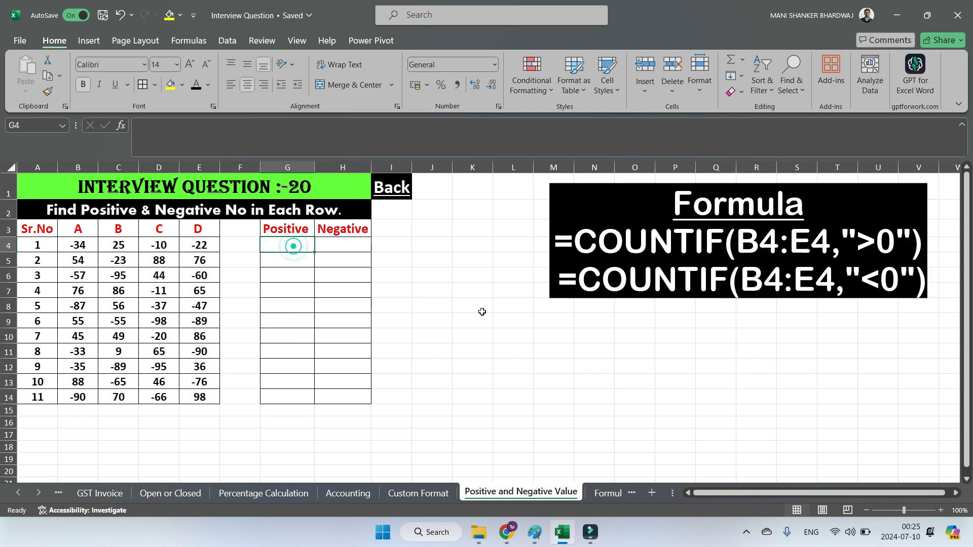
pyautogui.write('=counif')
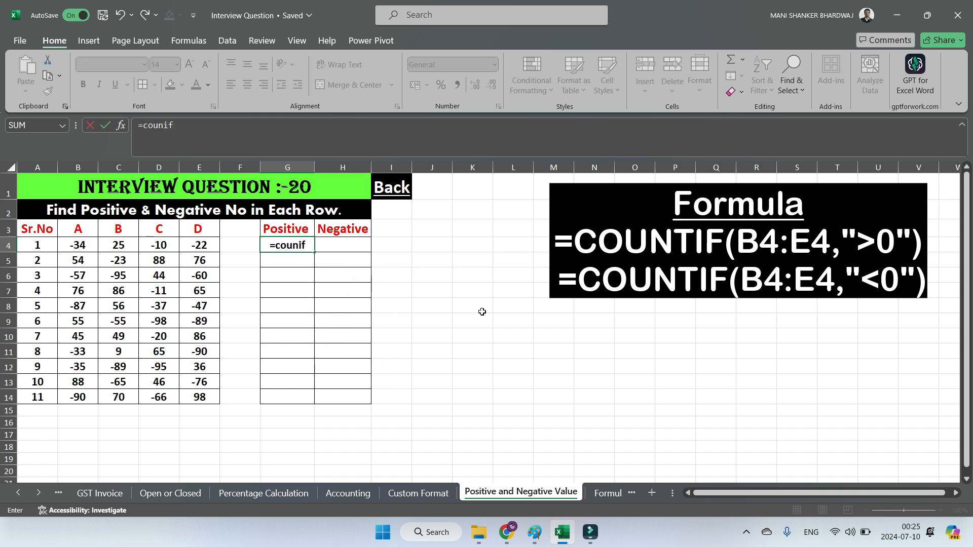
pyautogui.press('BackSpace')
pyautogui.press('BackSpace')
pyautogui.write('t')
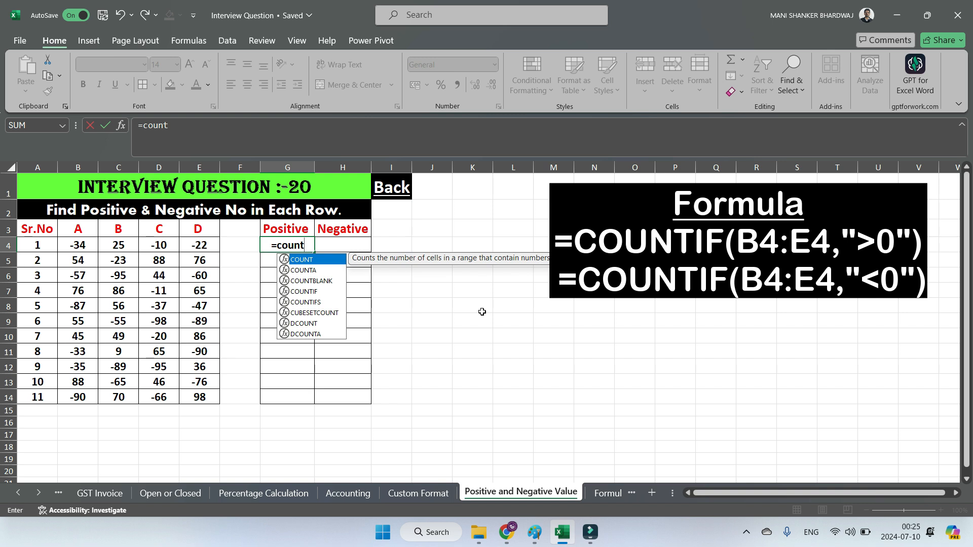
pyautogui.write('if(')
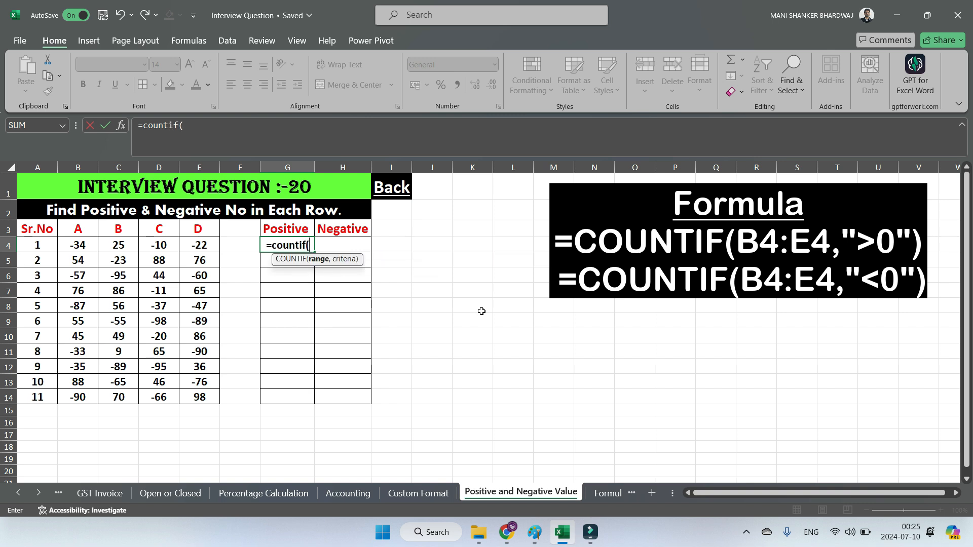
pyautogui.moveTo(78, 245); pyautogui.dragTo(199, 245)
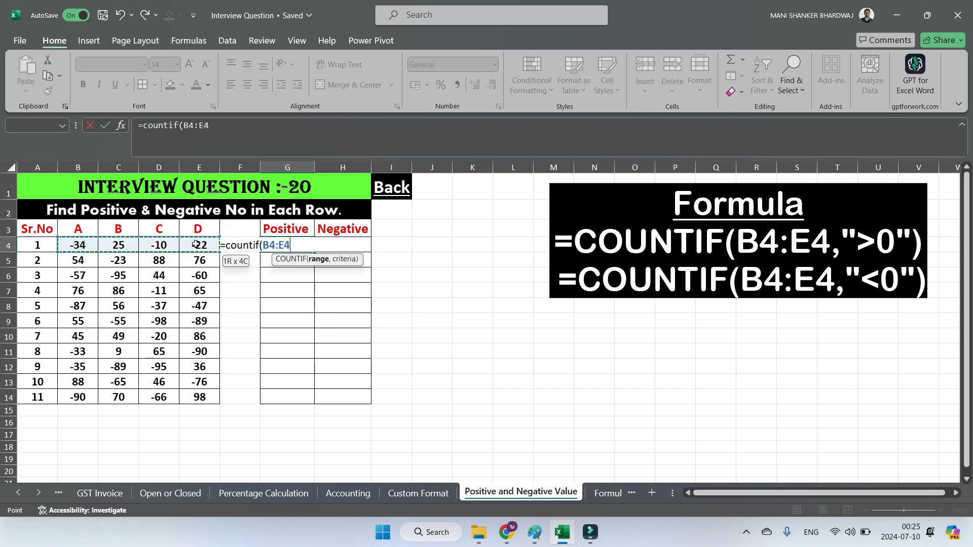
pyautogui.write(',"')
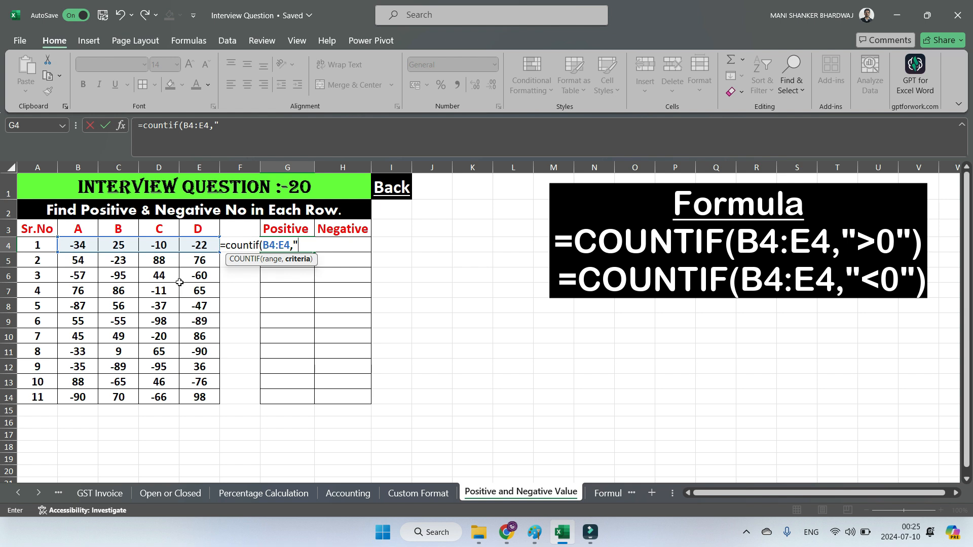
pyautogui.write('>0")')
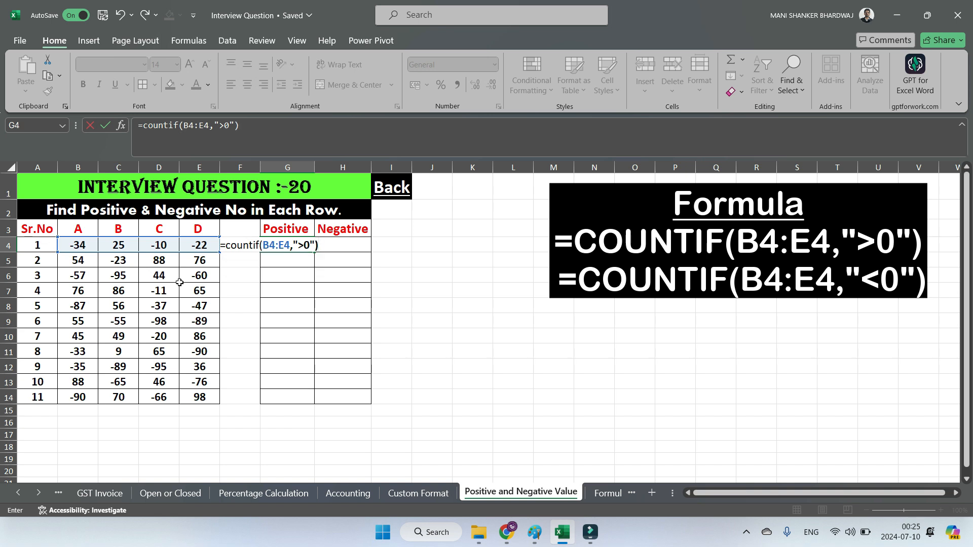
pyautogui.press('Return')
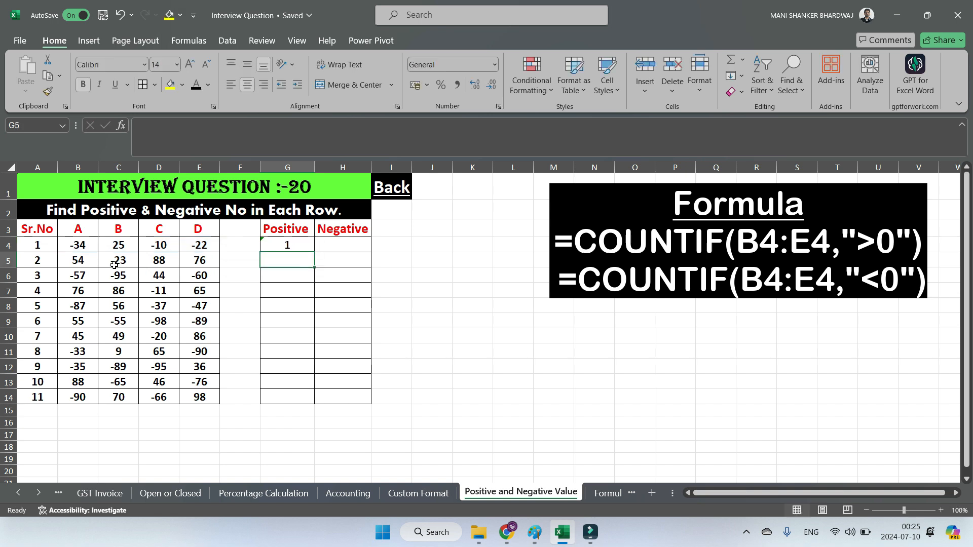
# Check the row 4 values in B4:E4 against G4 and fill the positive-count formula down to G14.
pyautogui.moveTo(71, 245); pyautogui.dragTo(205, 248)
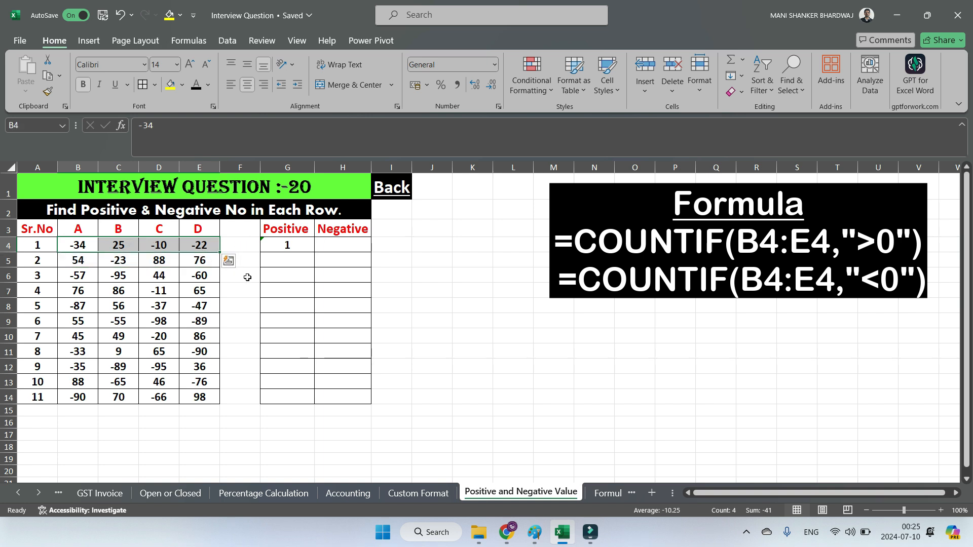
pyautogui.click(304, 287)
pyautogui.click(302, 248)
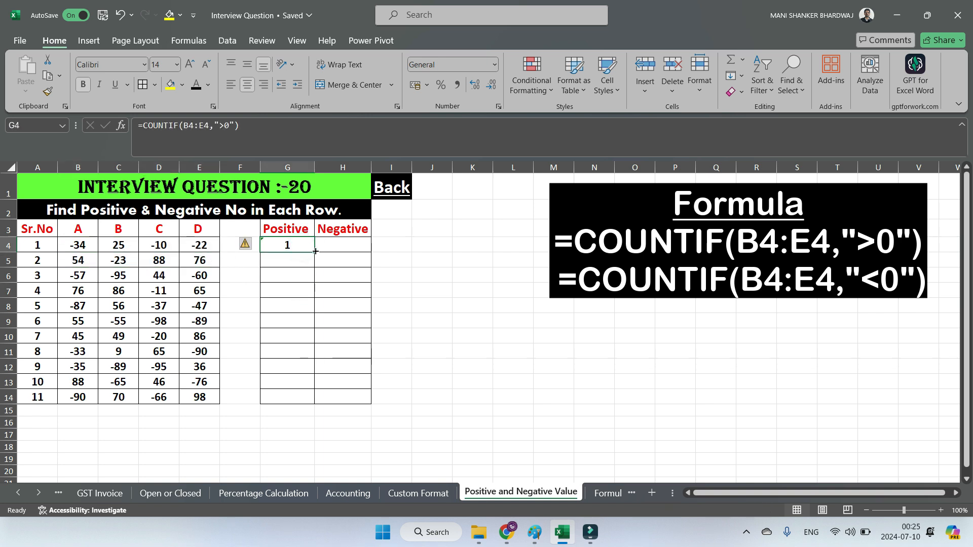
pyautogui.doubleClick(313, 252)
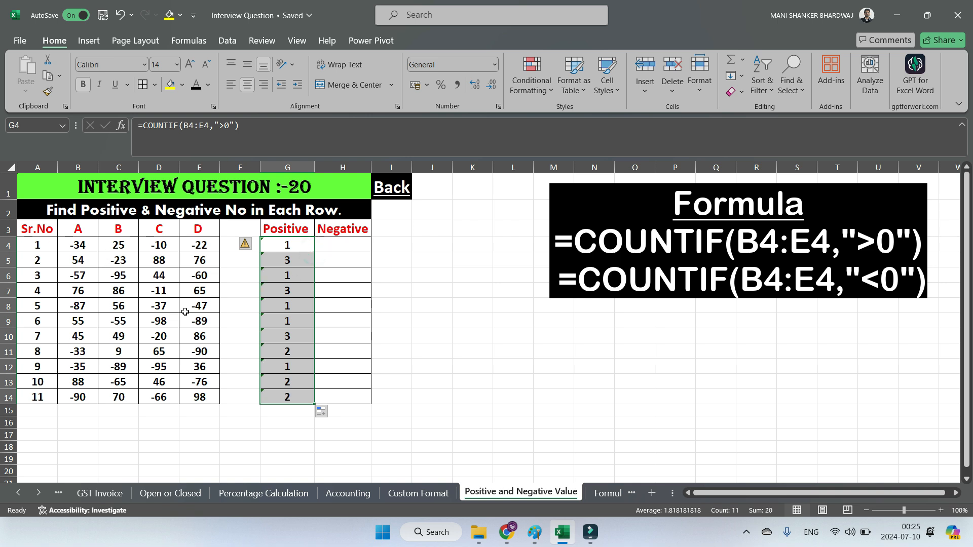
# Enter =COUNTIF(B4:E4,"<0") in H4 to count the negative numbers in row 4.
pyautogui.click(350, 245)
pyautogui.click(350, 246)
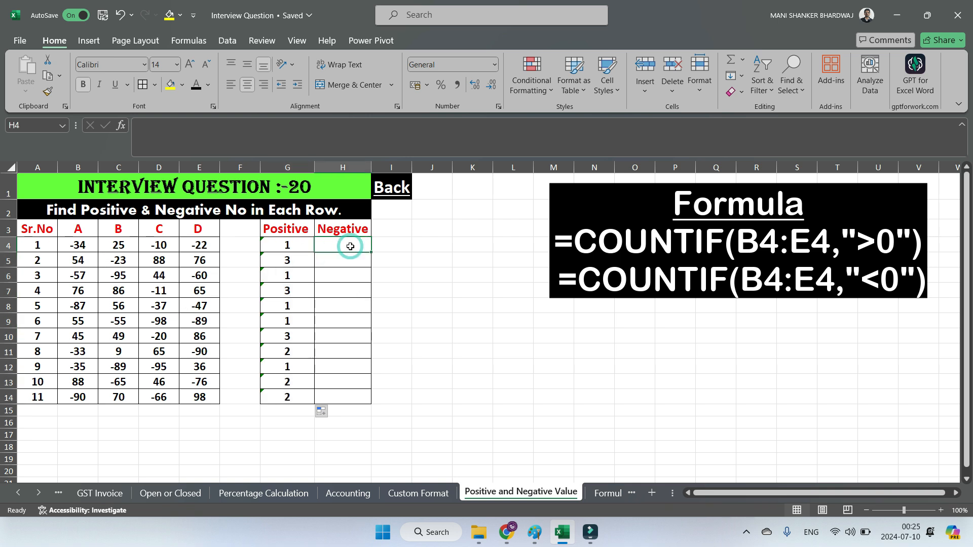
pyautogui.write('=')
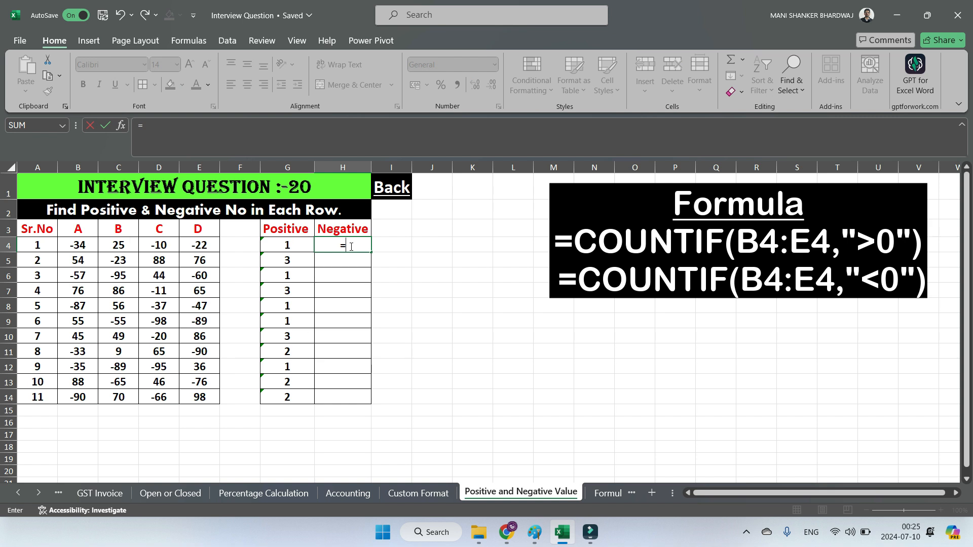
pyautogui.write('cou')
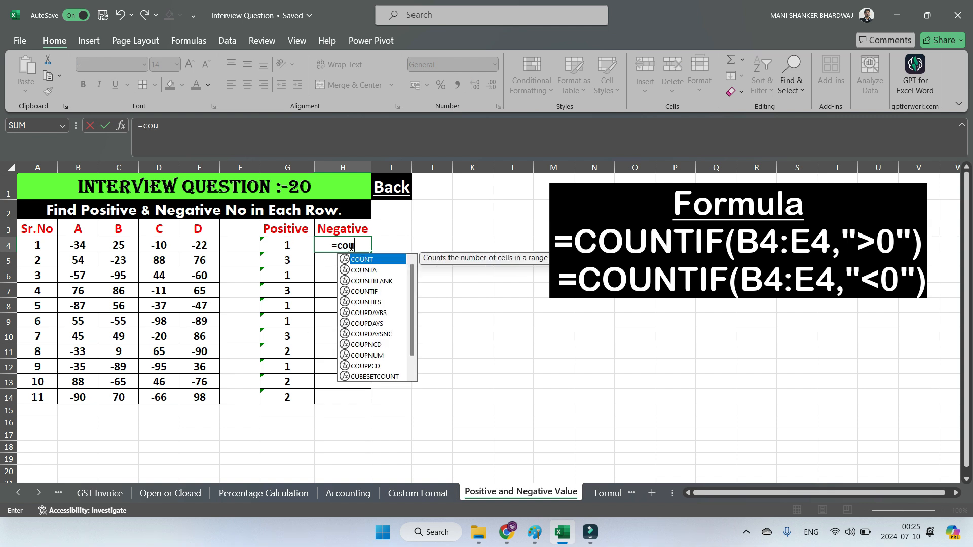
pyautogui.write('ntif(')
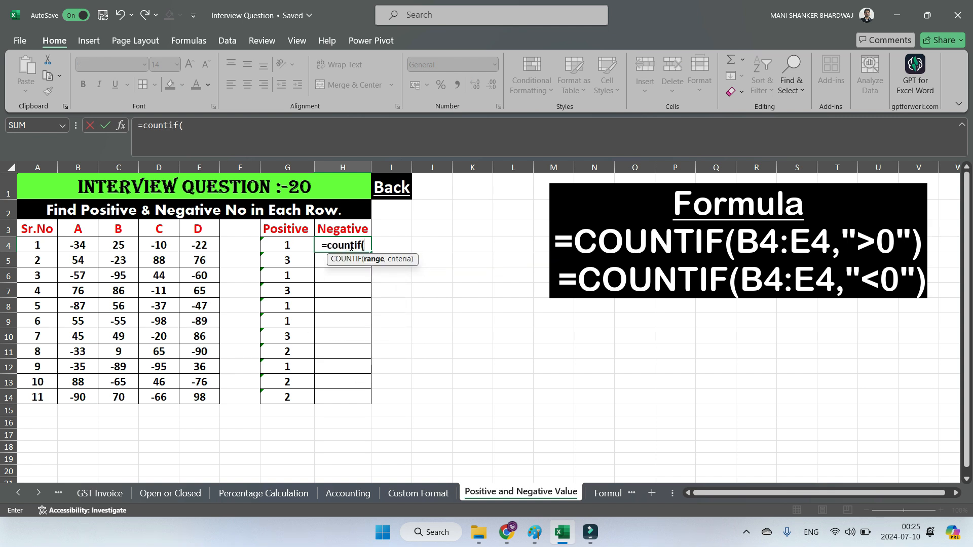
pyautogui.moveTo(73, 242); pyautogui.dragTo(190, 251)
pyautogui.write(',')
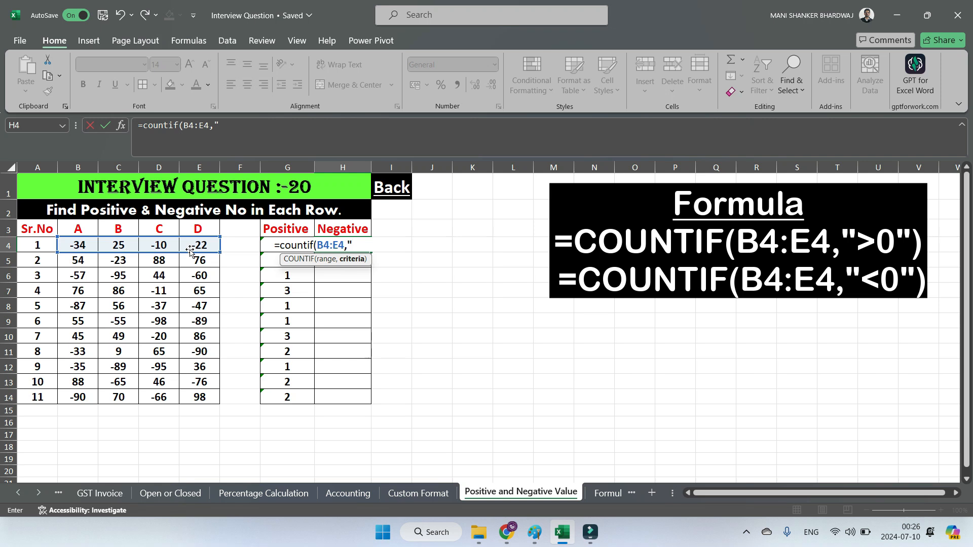
pyautogui.write('<0")')
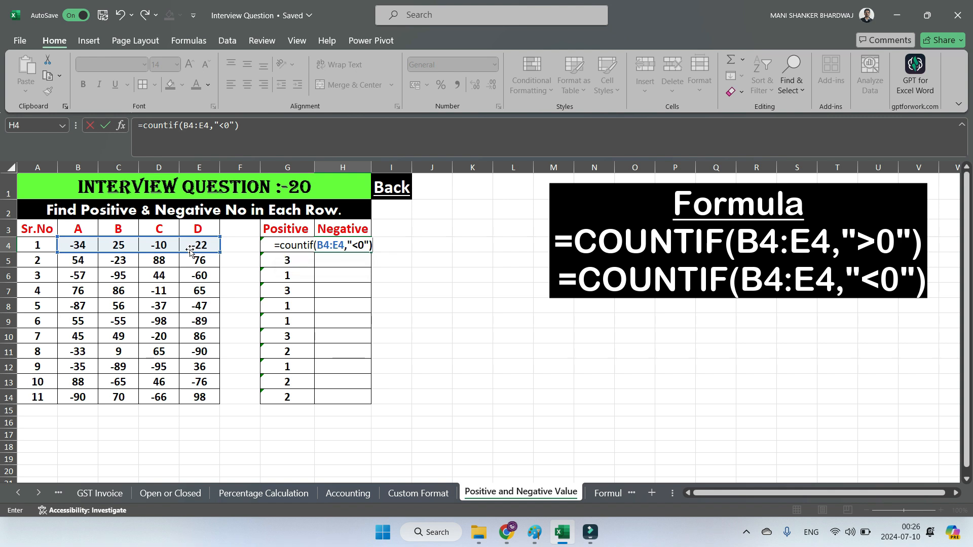
pyautogui.press('Return')
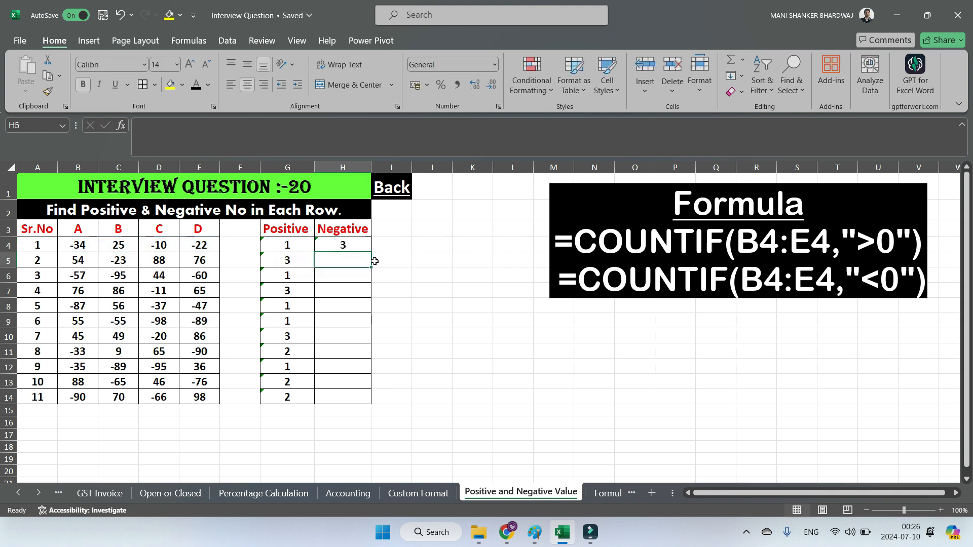
# Fill the negative-count formula from H4 down to H14.
pyautogui.click(357, 246)
pyautogui.doubleClick(372, 250)
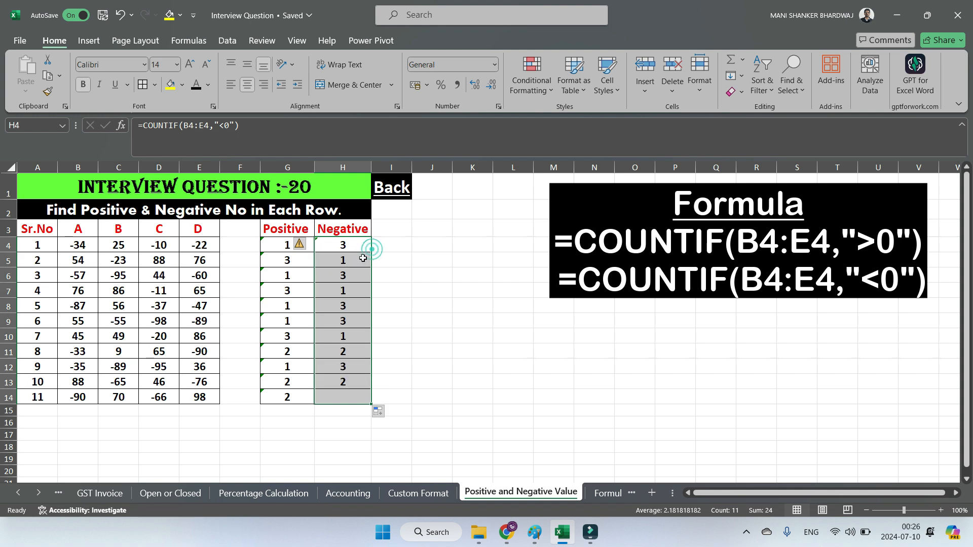
pyautogui.click(512, 338)
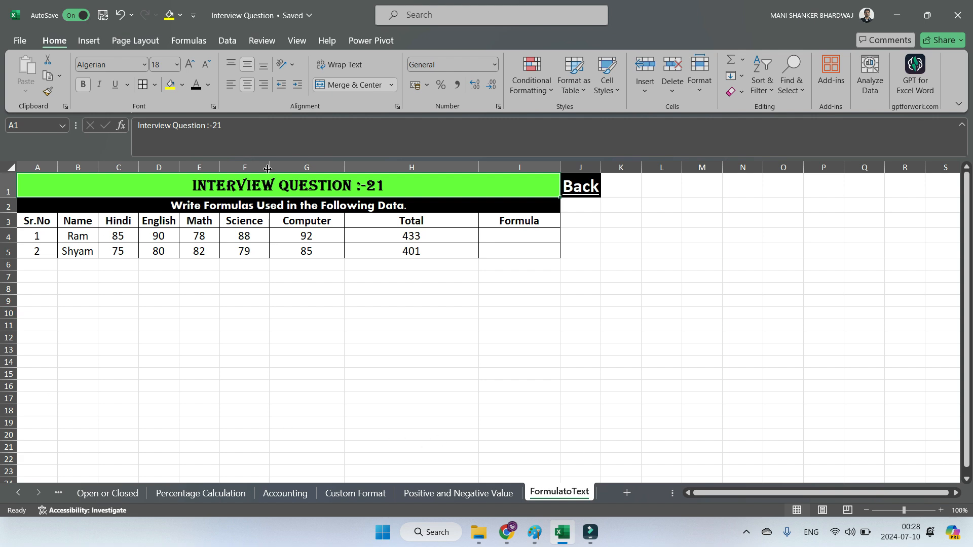
# On the question 21 sheet, examine the formula behind the first Total in H4.
pyautogui.click(485, 406)
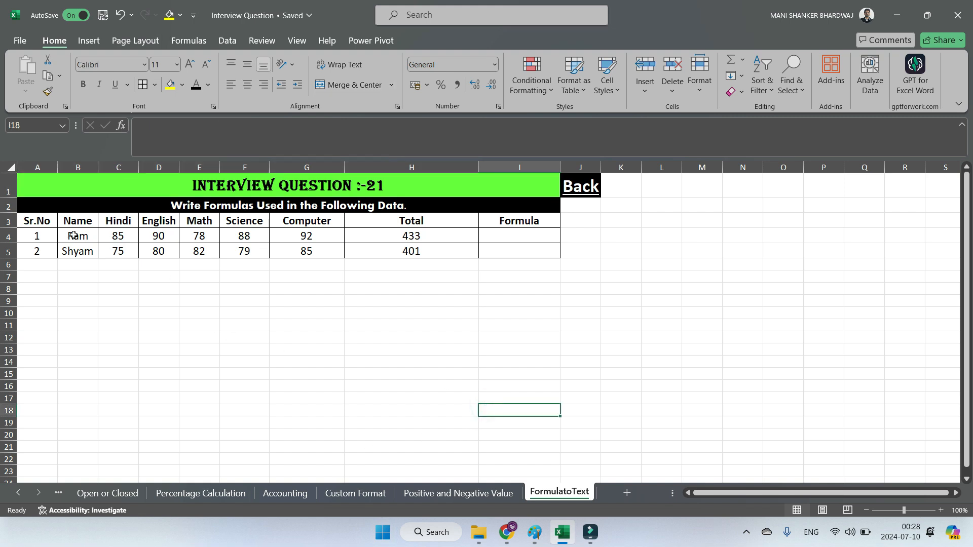
pyautogui.click(446, 238)
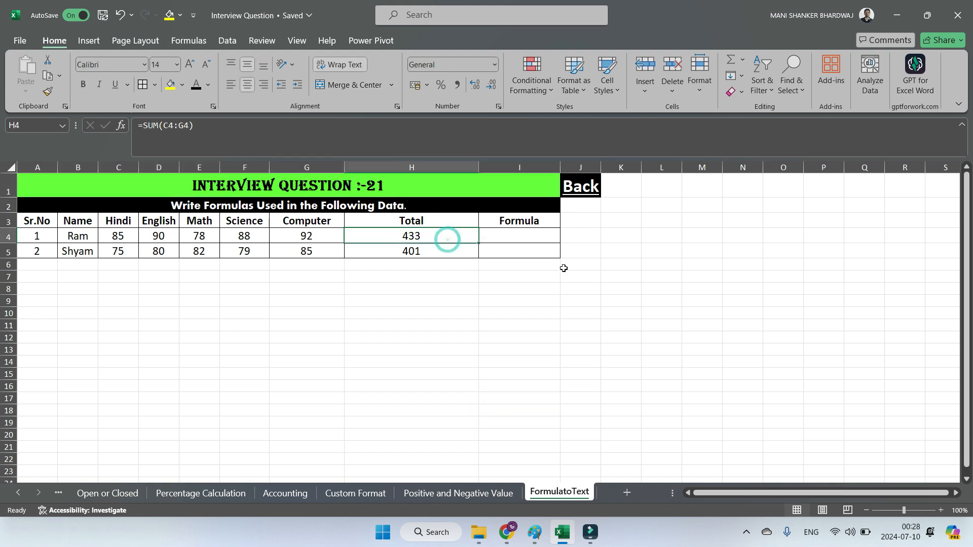
pyautogui.press('F2')
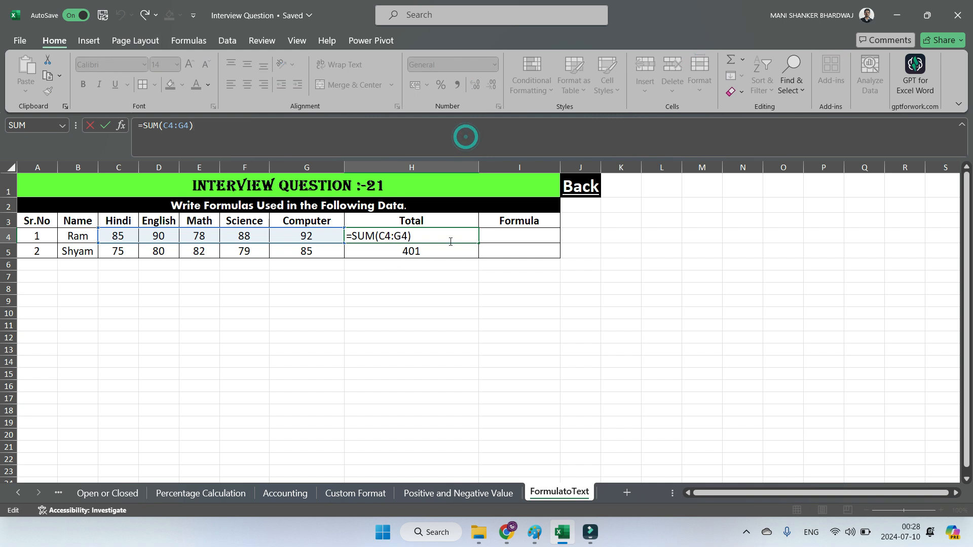
# Try entering =SUM(C4:G4) in I4 of the Formula column and clear the cell again.
pyautogui.click(530, 232)
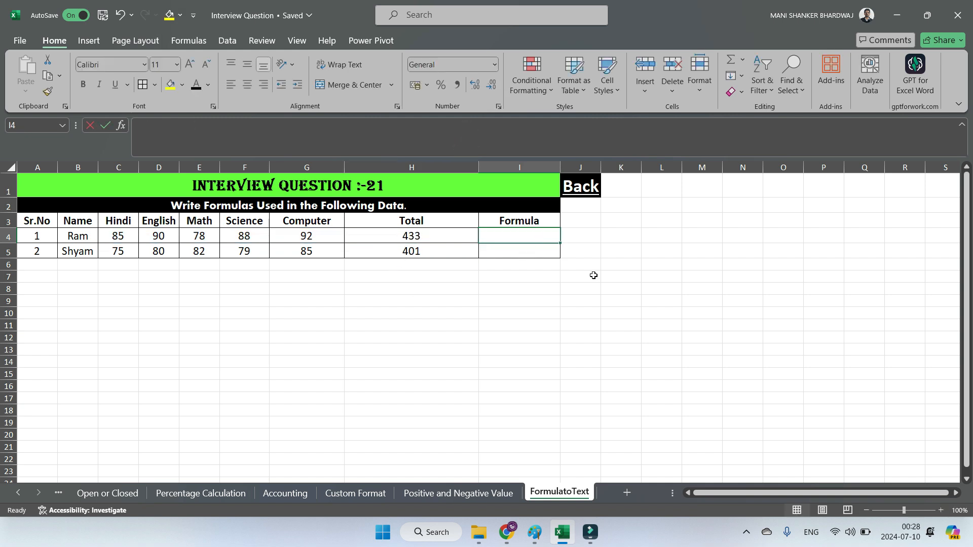
pyautogui.write('=sum')
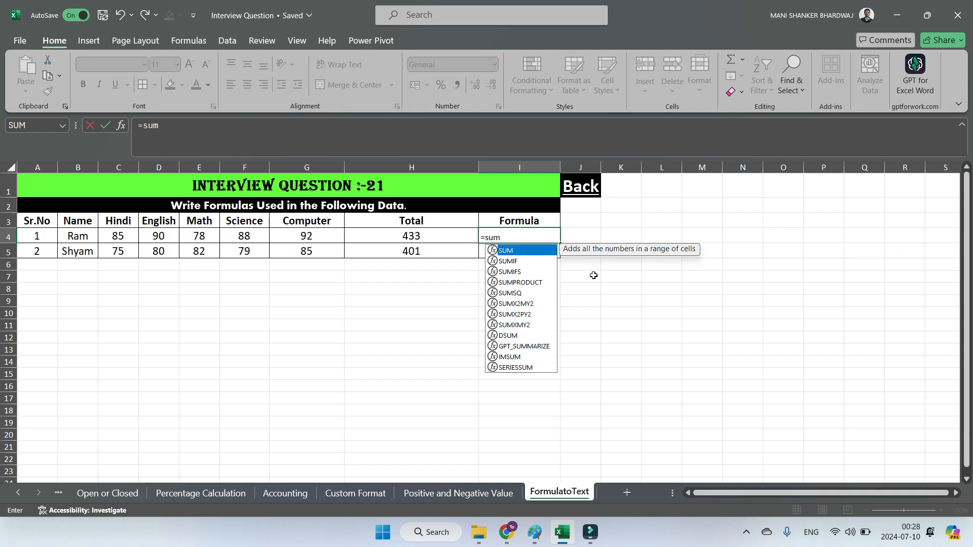
pyautogui.write('(')
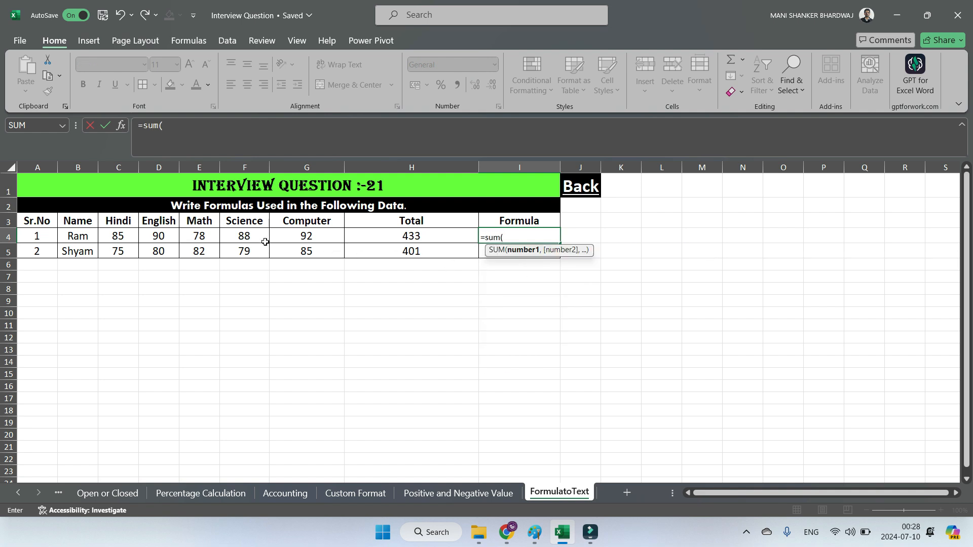
pyautogui.click(135, 236)
pyautogui.moveTo(135, 237); pyautogui.dragTo(304, 243)
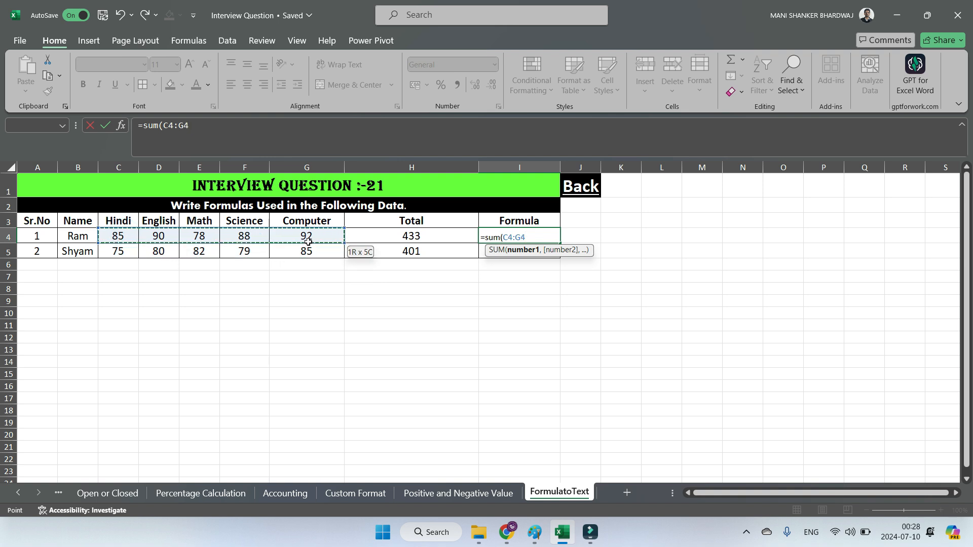
pyautogui.write(')')
pyautogui.press('Return')
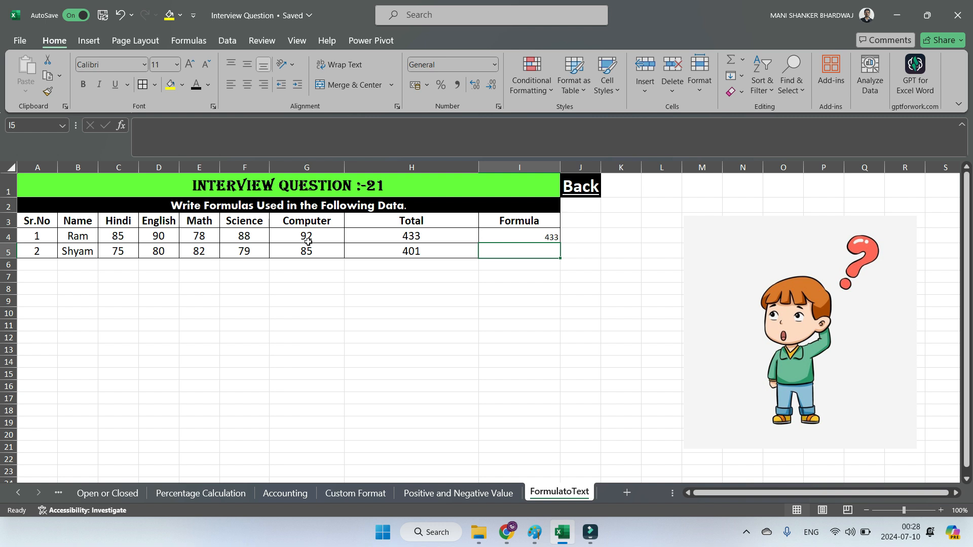
pyautogui.click(591, 323)
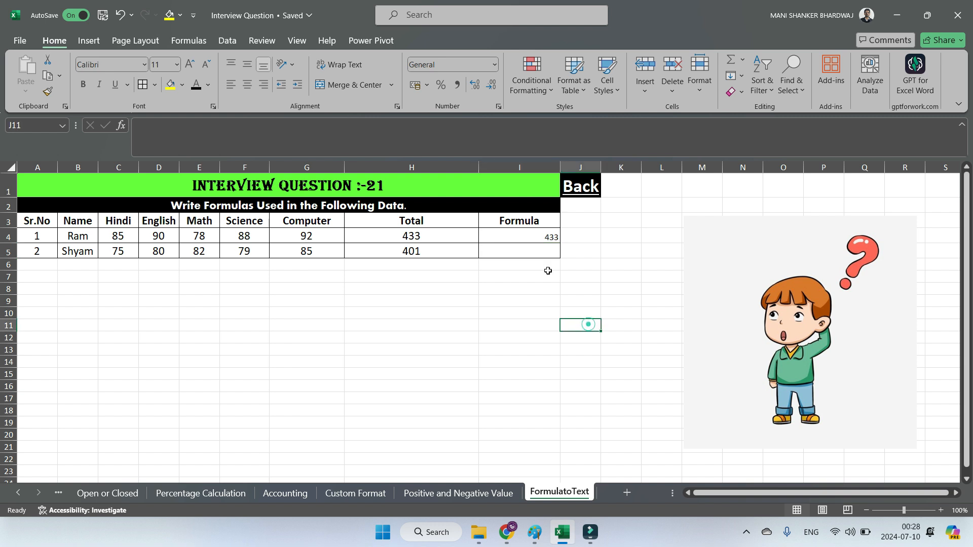
pyautogui.click(536, 241)
pyautogui.press('Delete')
pyautogui.click(555, 305)
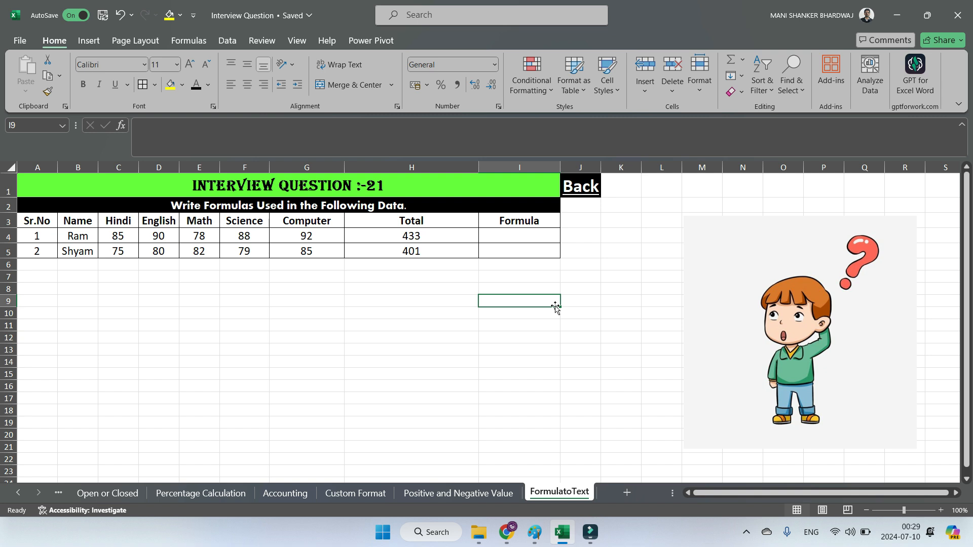
# Enter =FORMULATEXT(H4) in I4 to write out the formula used for the first Total.
pyautogui.click(532, 238)
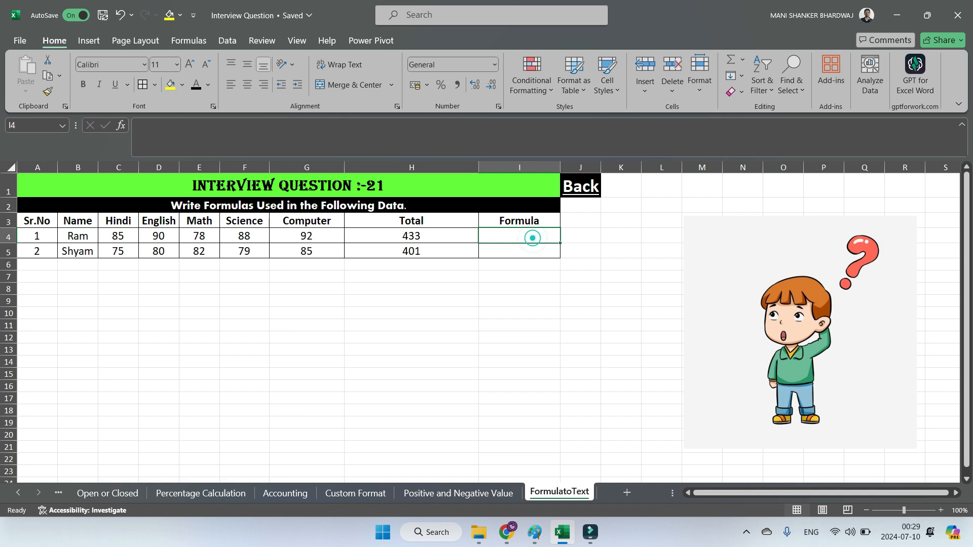
pyautogui.write('=f')
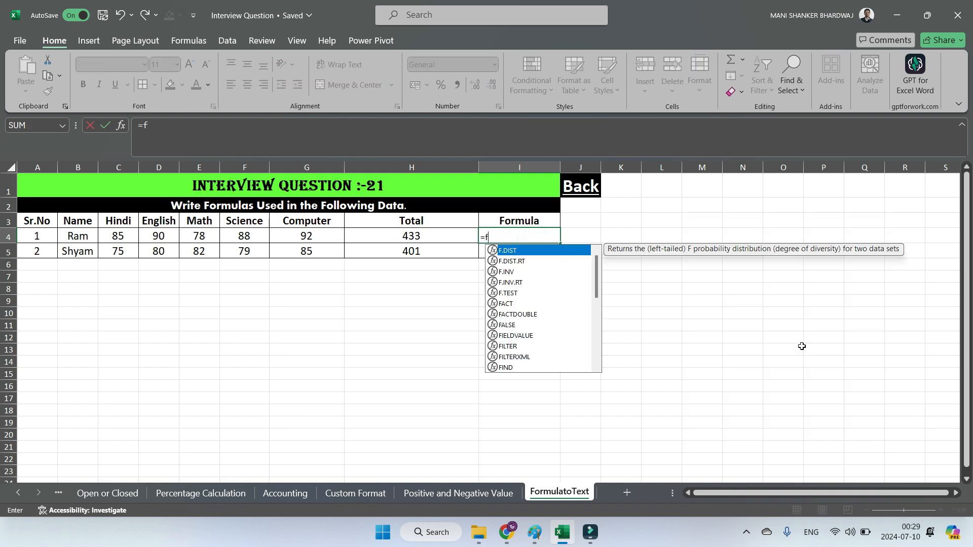
pyautogui.write('ormula')
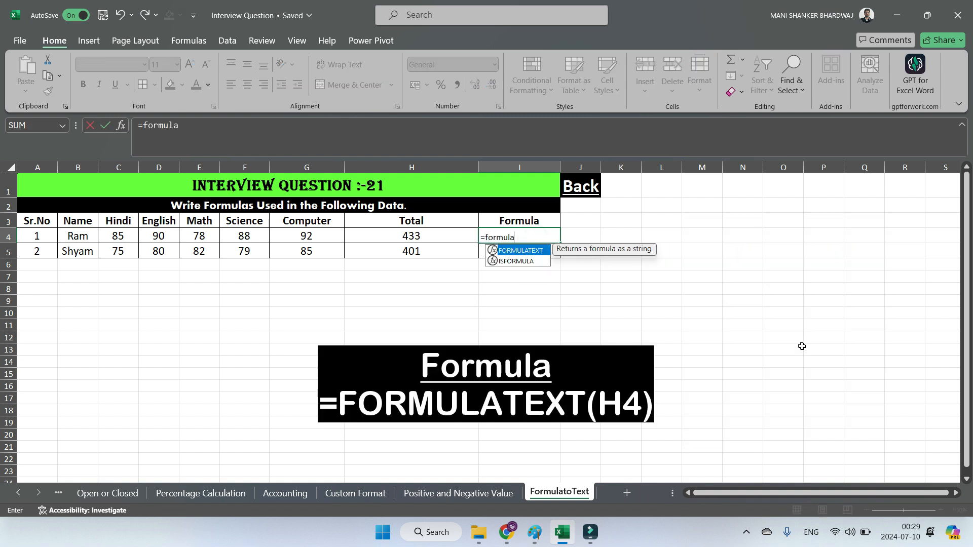
pyautogui.press('Tab')
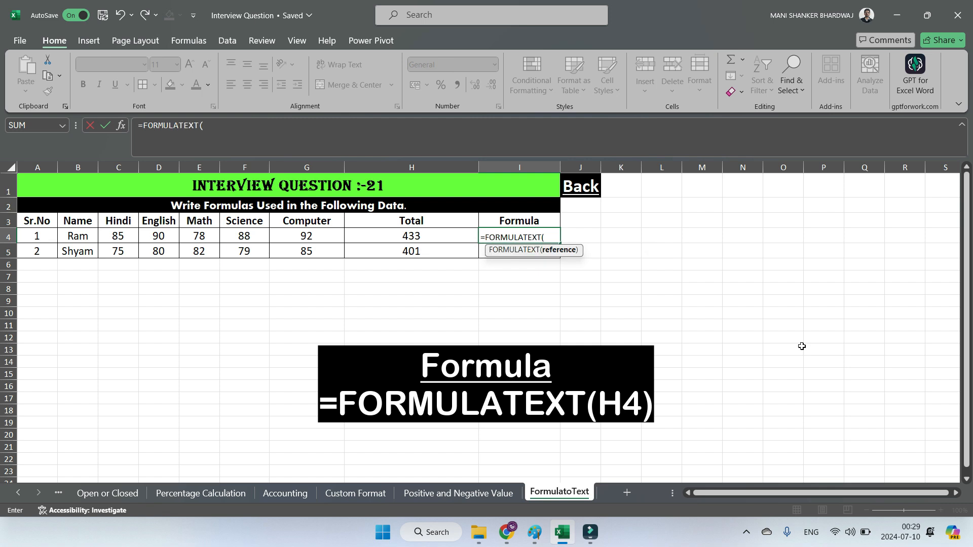
pyautogui.click(413, 239)
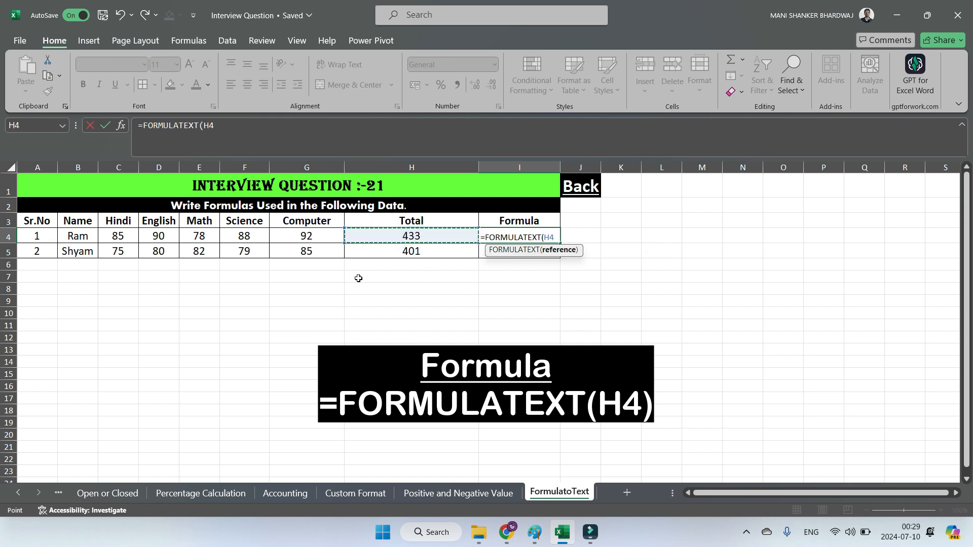
pyautogui.write(')')
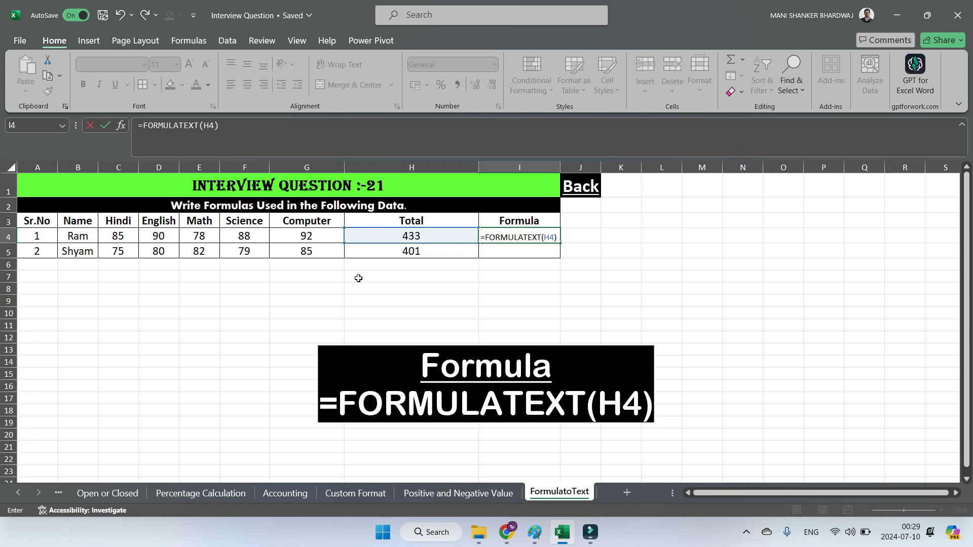
pyautogui.press('Return')
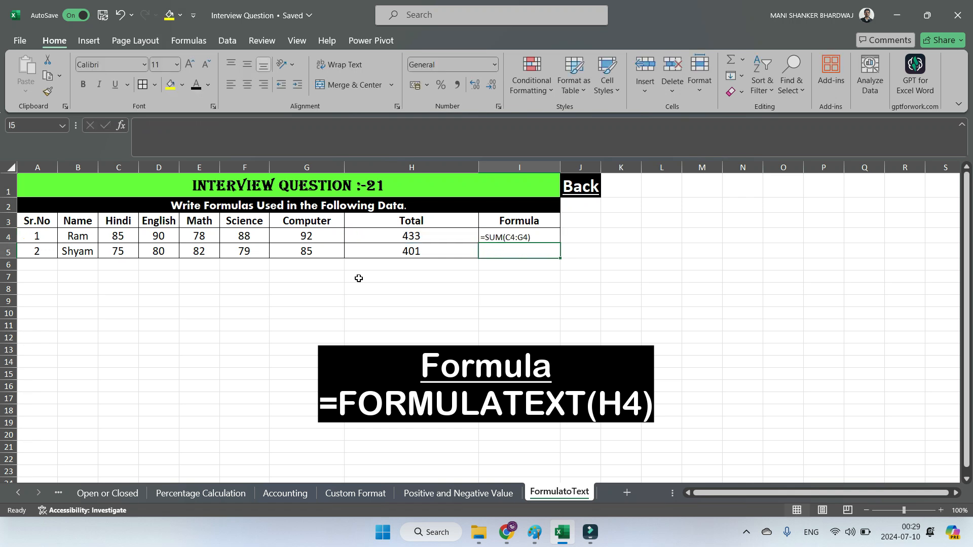
# Fill the FORMULATEXT formula from I4 down to I5 and return to the Master Sheet.
pyautogui.click(530, 236)
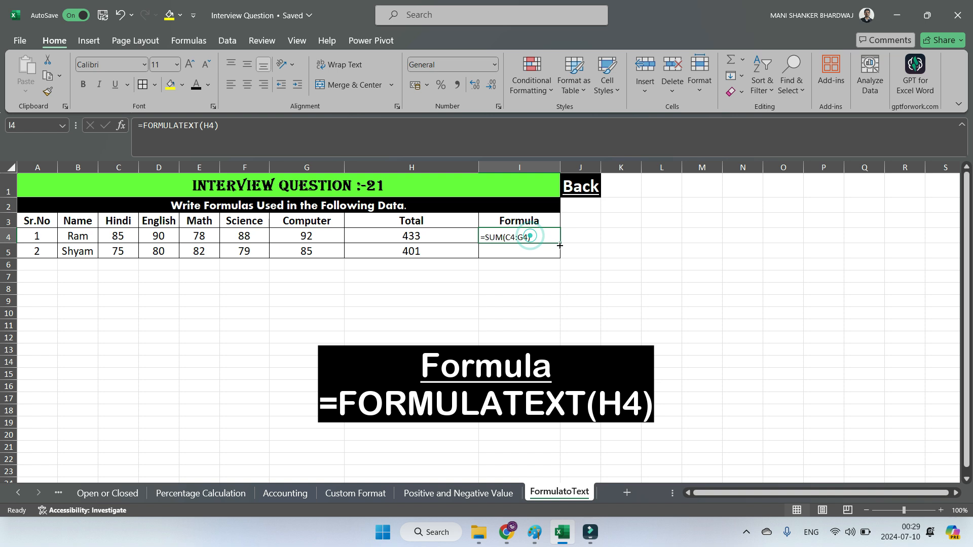
pyautogui.moveTo(559, 245); pyautogui.dragTo(560, 258)
pyautogui.click(553, 298)
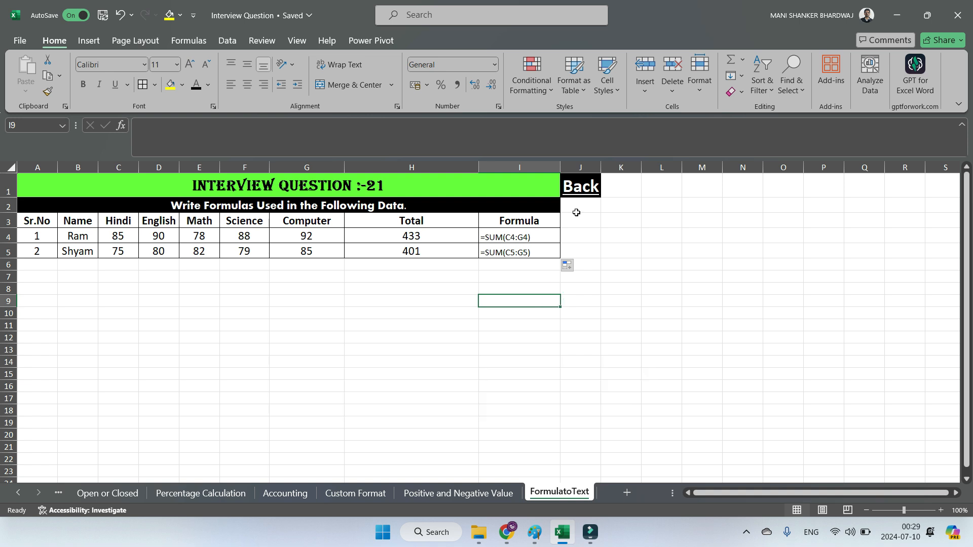
pyautogui.click(581, 190)
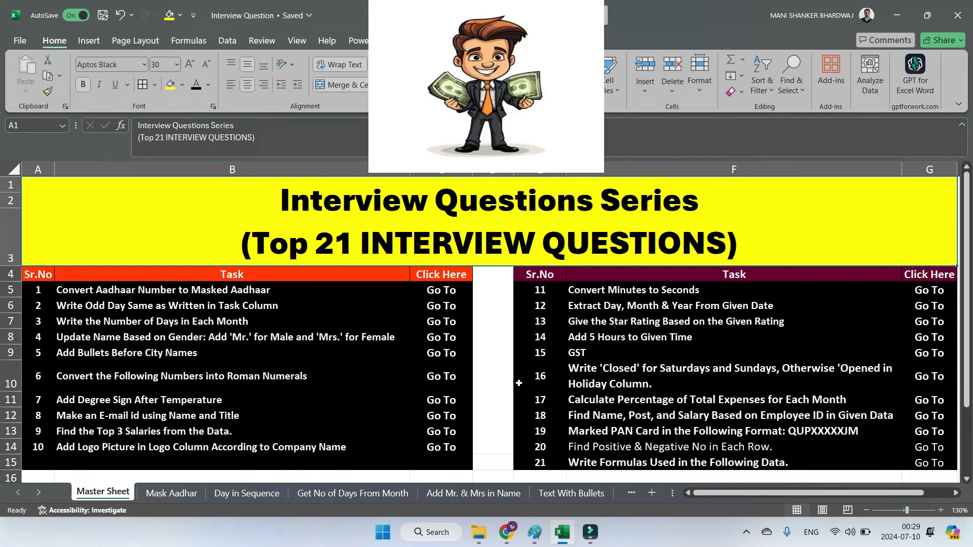
pyautogui.click(498, 368)
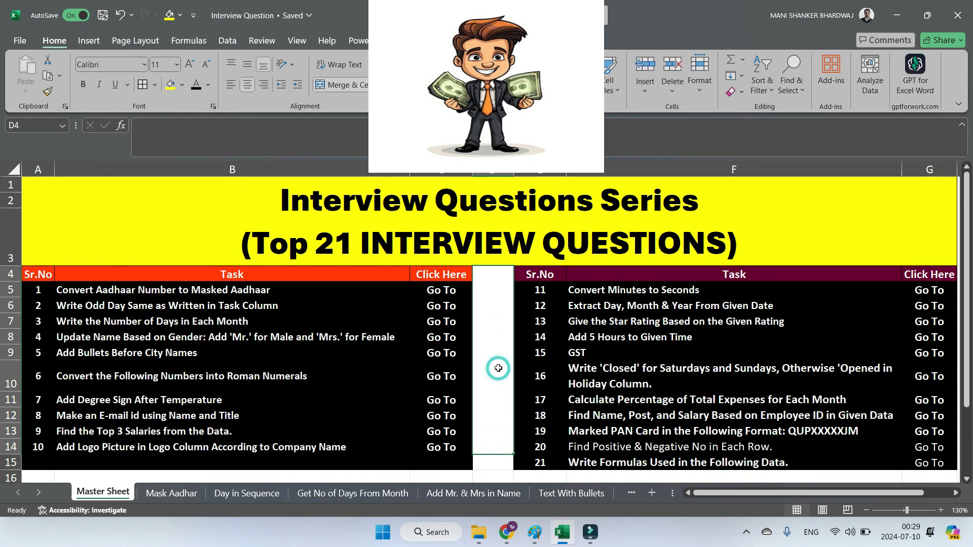